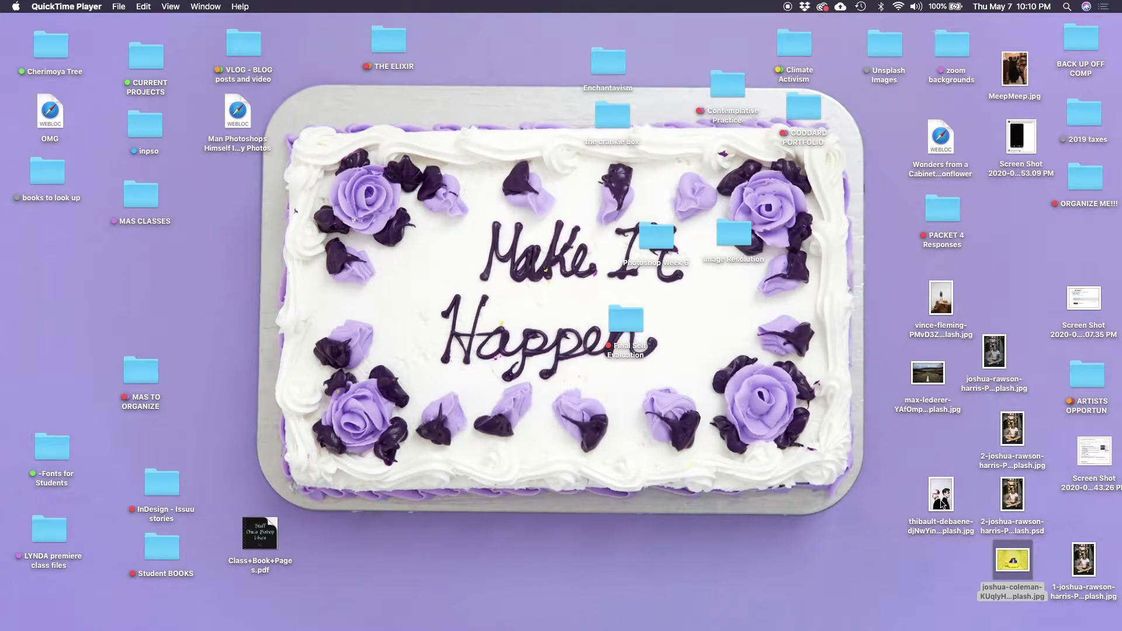
- Open the desktop photos of the couple in the yellow bathtub and of the two people back to back in Photoshop
drag(1013, 559, 701, 623)
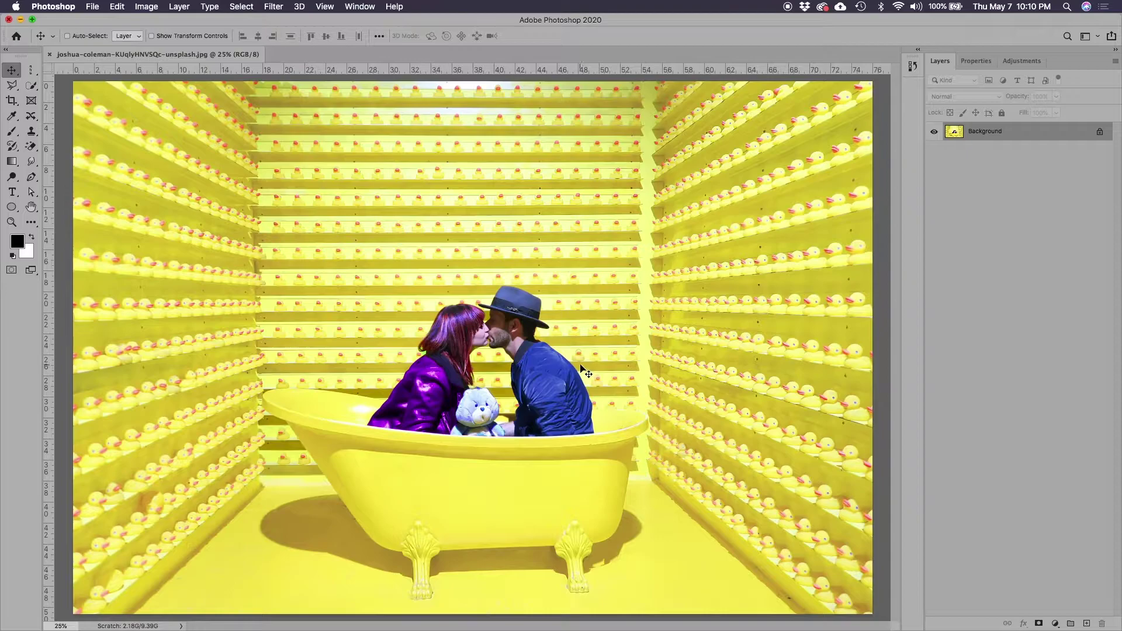
key(super+o)
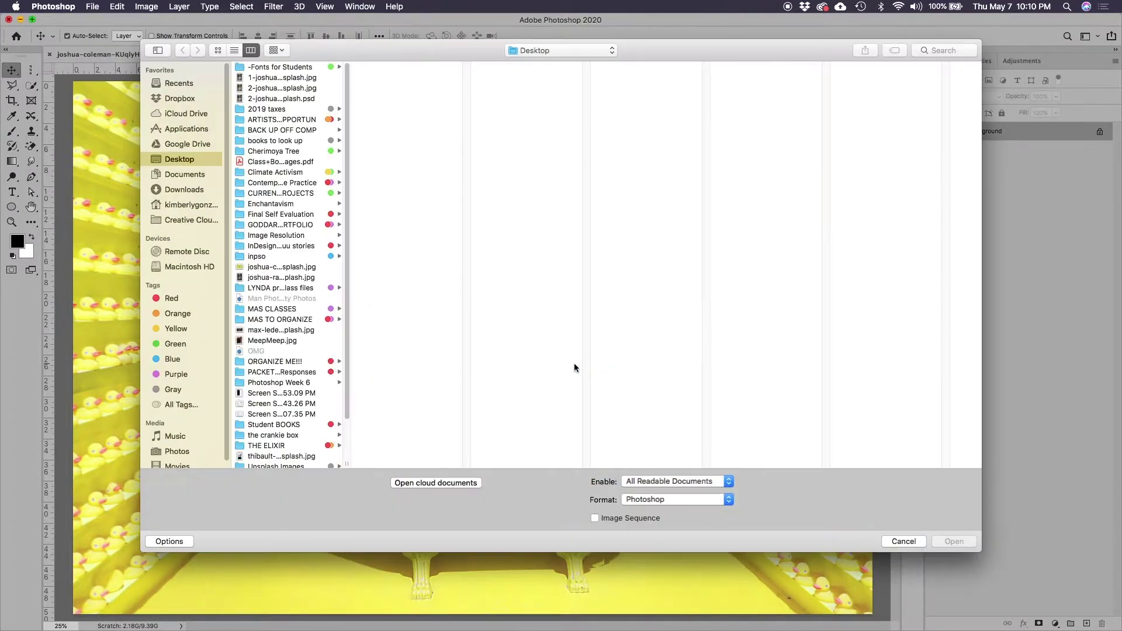
click(289, 332)
click(289, 278)
scroll(301, 346, down, 2)
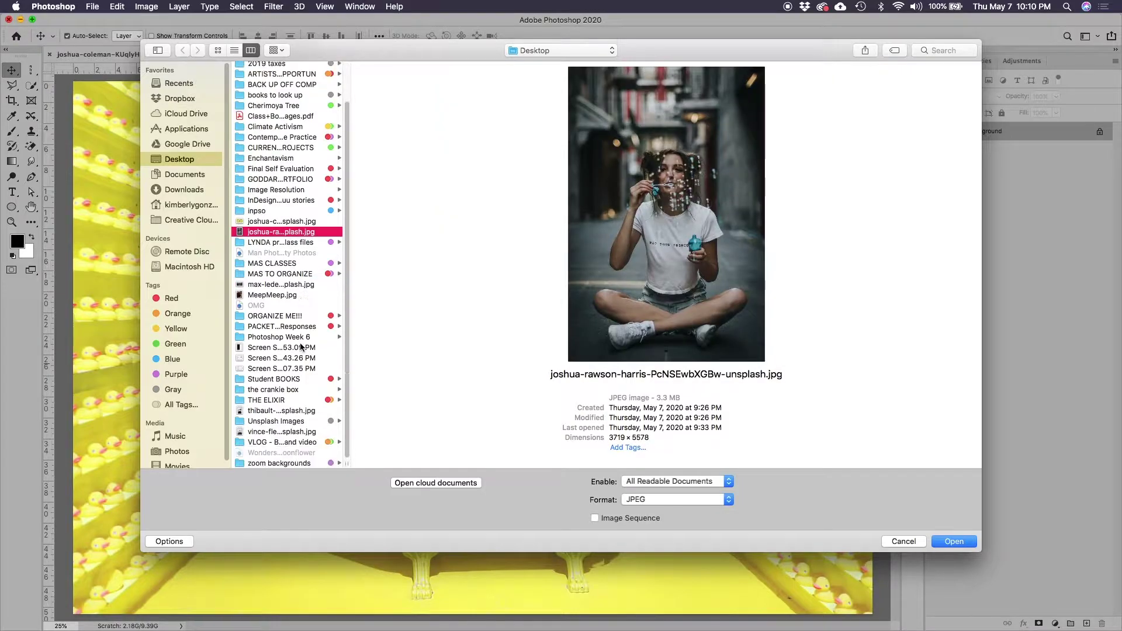
click(296, 411)
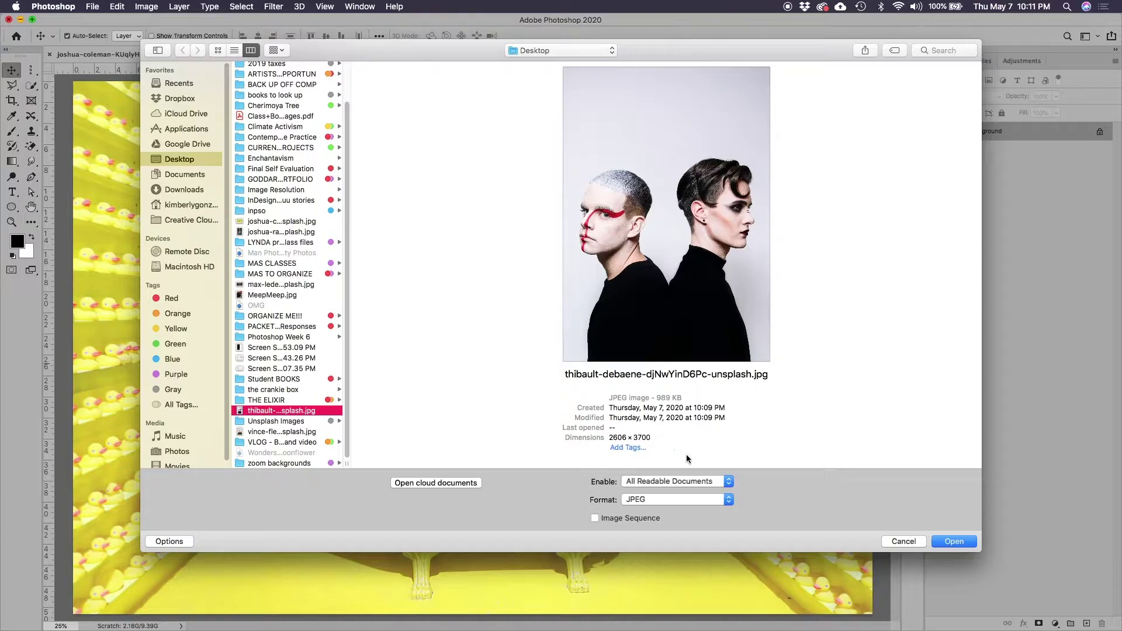
click(951, 542)
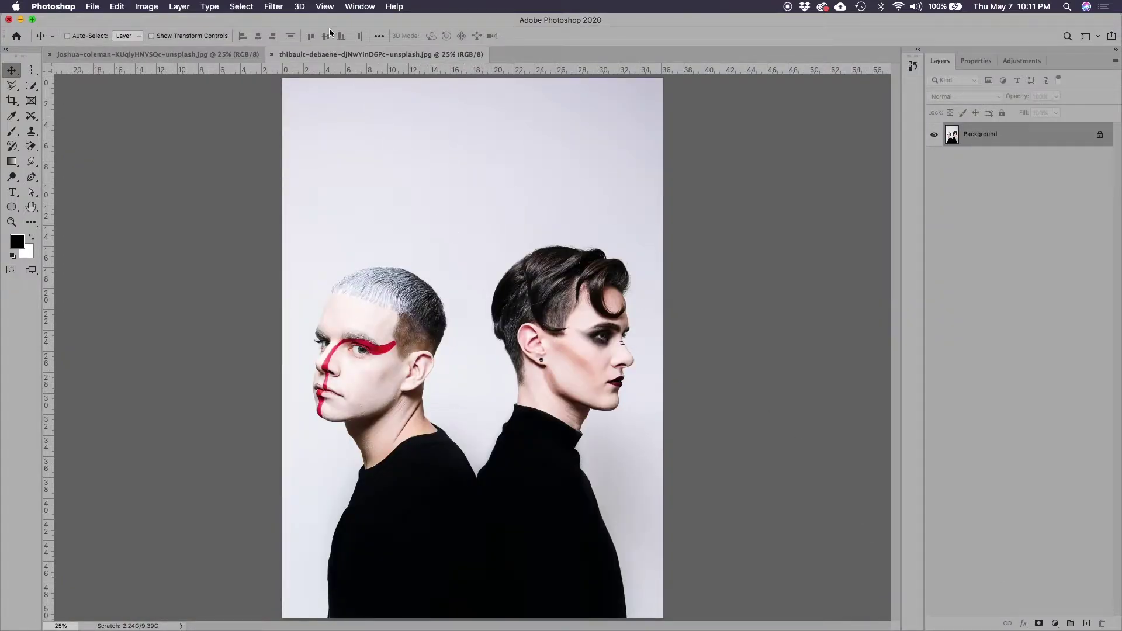
click(224, 55)
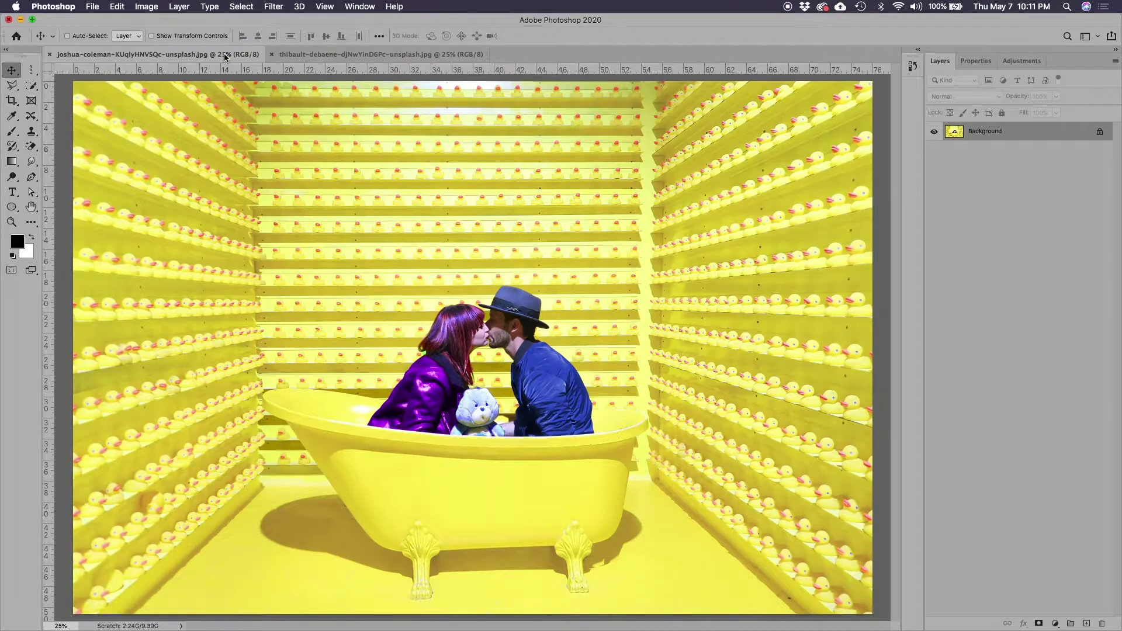
click(337, 57)
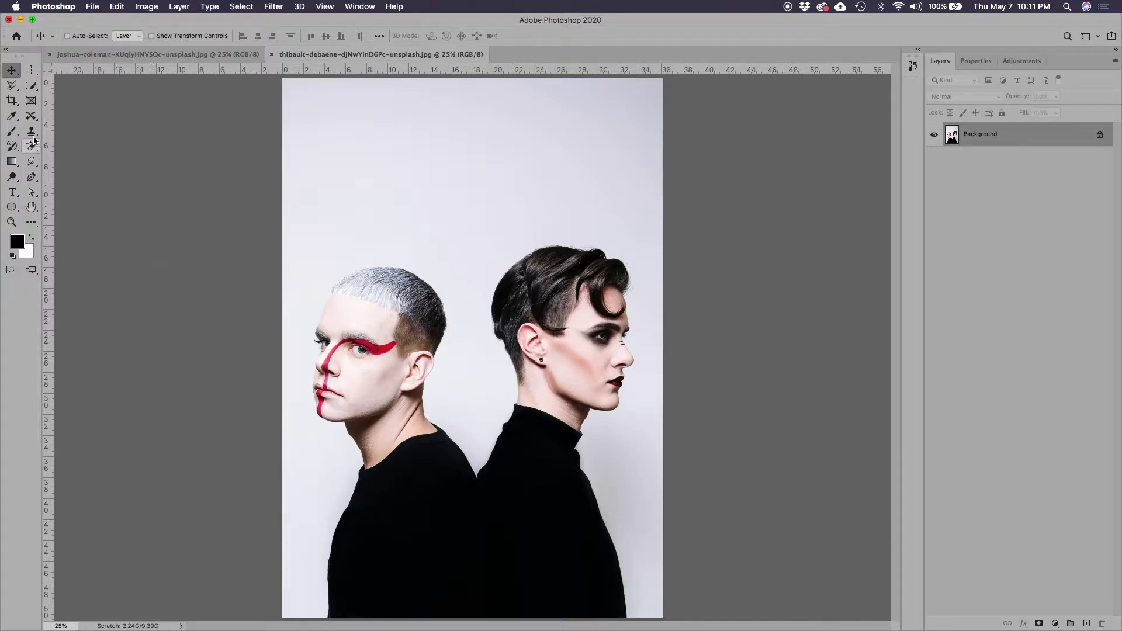
- Select both people with the Quick Selection tool and turn the selection into a layer mask that hides the background
drag(31, 85, 55, 104)
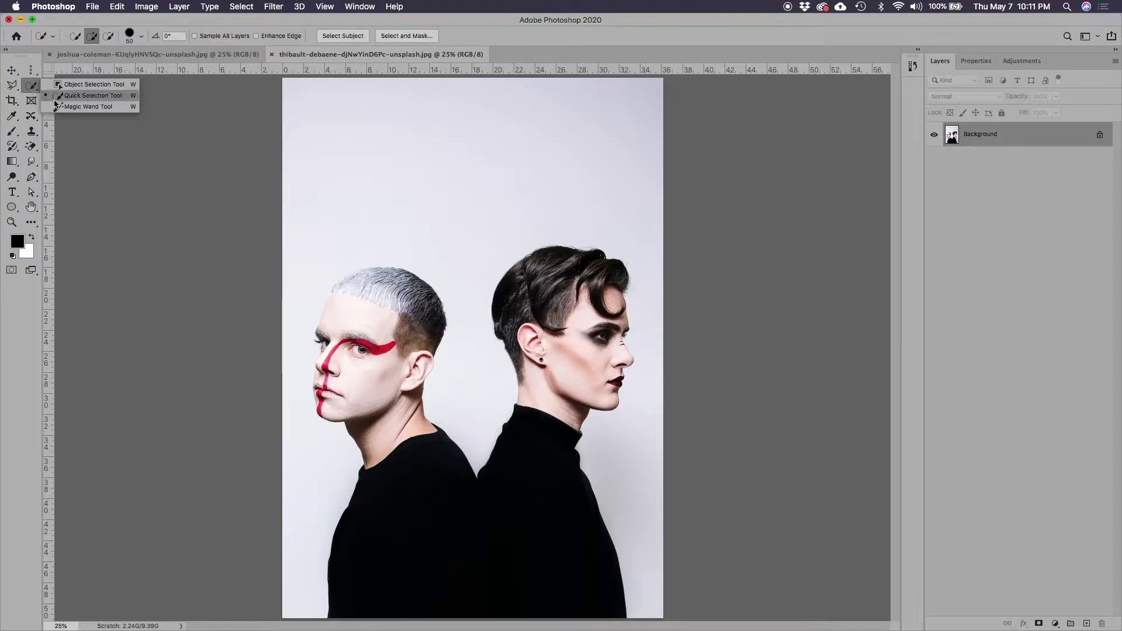
click(56, 100)
mouse_move(364, 285)
mouse_down()
mouse_move(336, 308)
mouse_move(379, 301)
mouse_move(395, 281)
mouse_move(425, 324)
mouse_move(377, 369)
mouse_move(359, 373)
mouse_move(330, 352)
mouse_move(319, 399)
mouse_move(423, 443)
mouse_move(426, 411)
mouse_move(409, 375)
mouse_move(440, 339)
mouse_up()
mouse_move(532, 272)
mouse_down()
mouse_move(542, 259)
mouse_move(593, 266)
mouse_move(596, 281)
mouse_move(523, 279)
mouse_move(514, 316)
mouse_move(559, 335)
mouse_move(599, 323)
mouse_up()
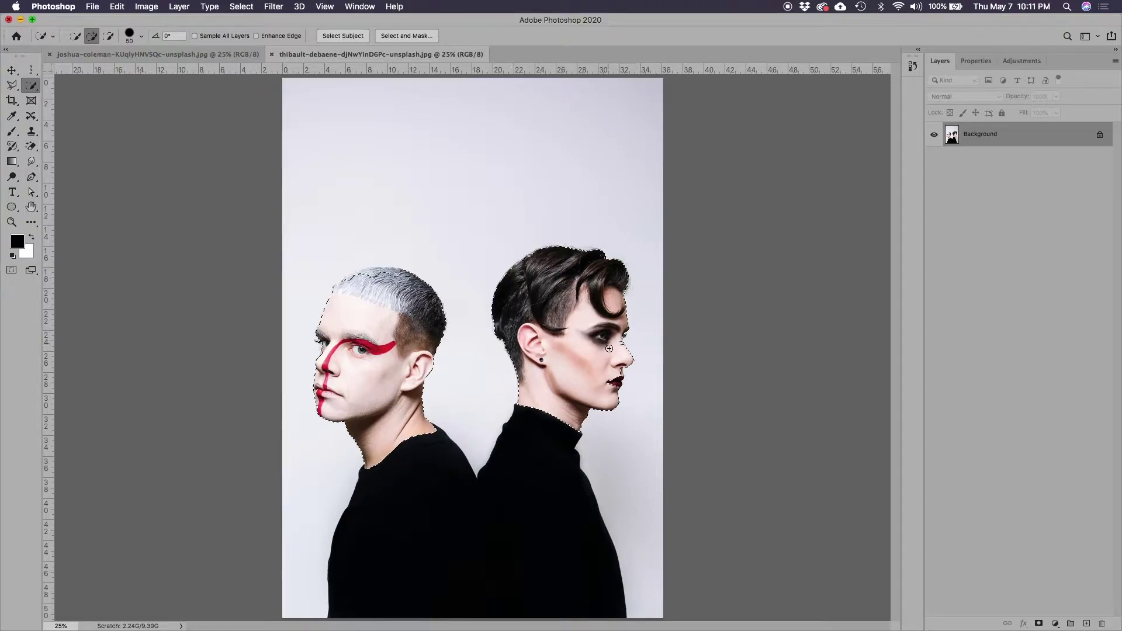
drag(606, 384, 613, 383)
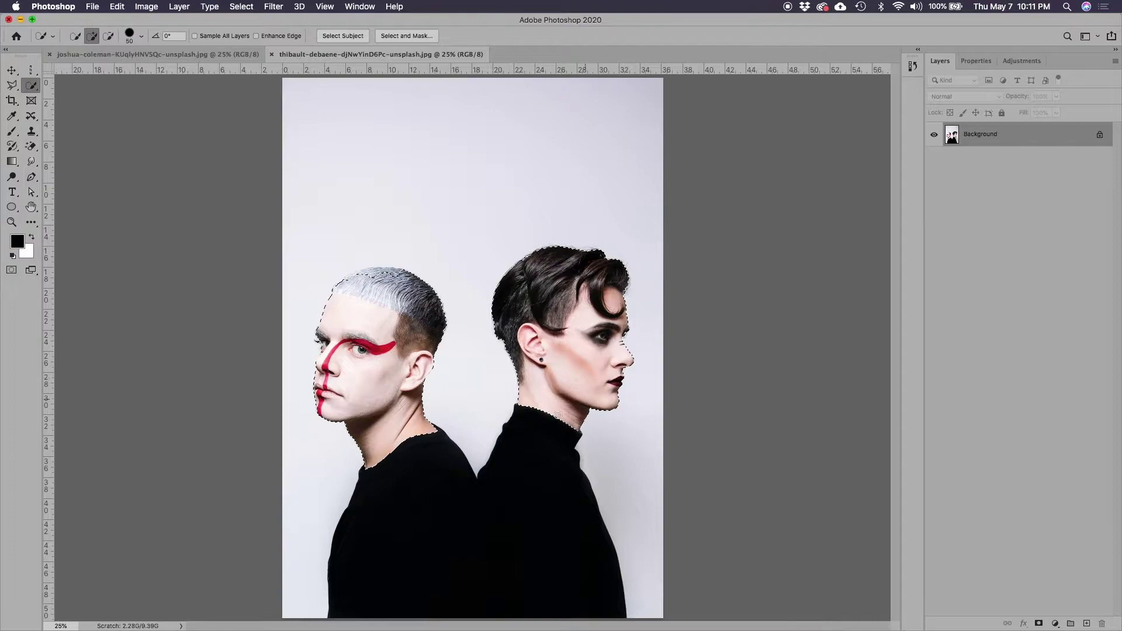
mouse_move(531, 432)
mouse_down()
mouse_move(518, 493)
mouse_move(530, 527)
mouse_up()
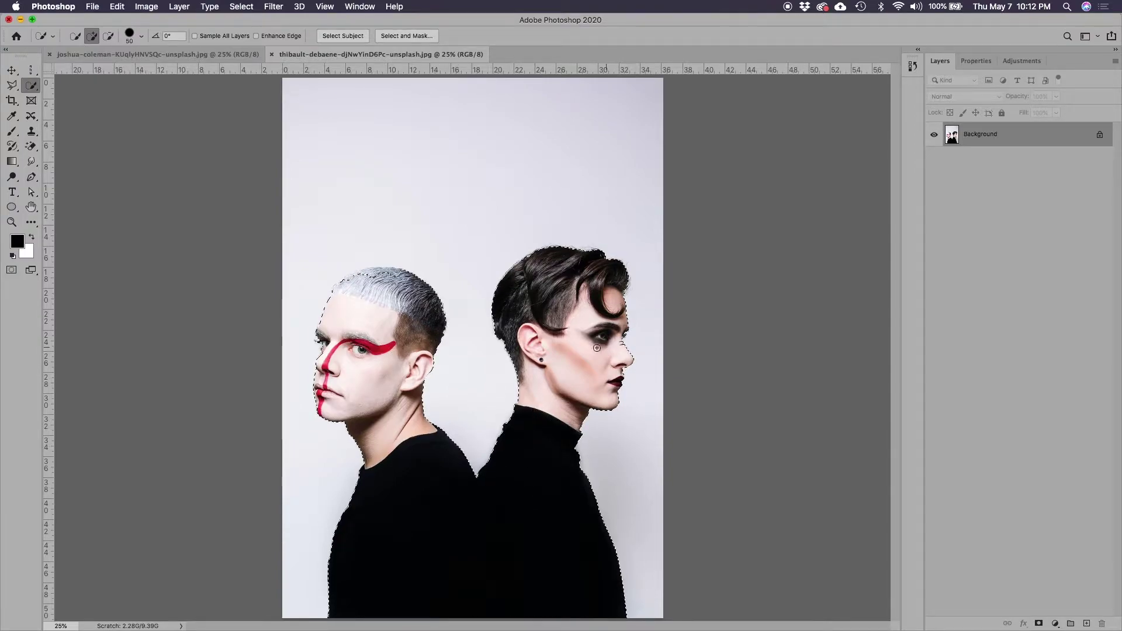
click(1039, 624)
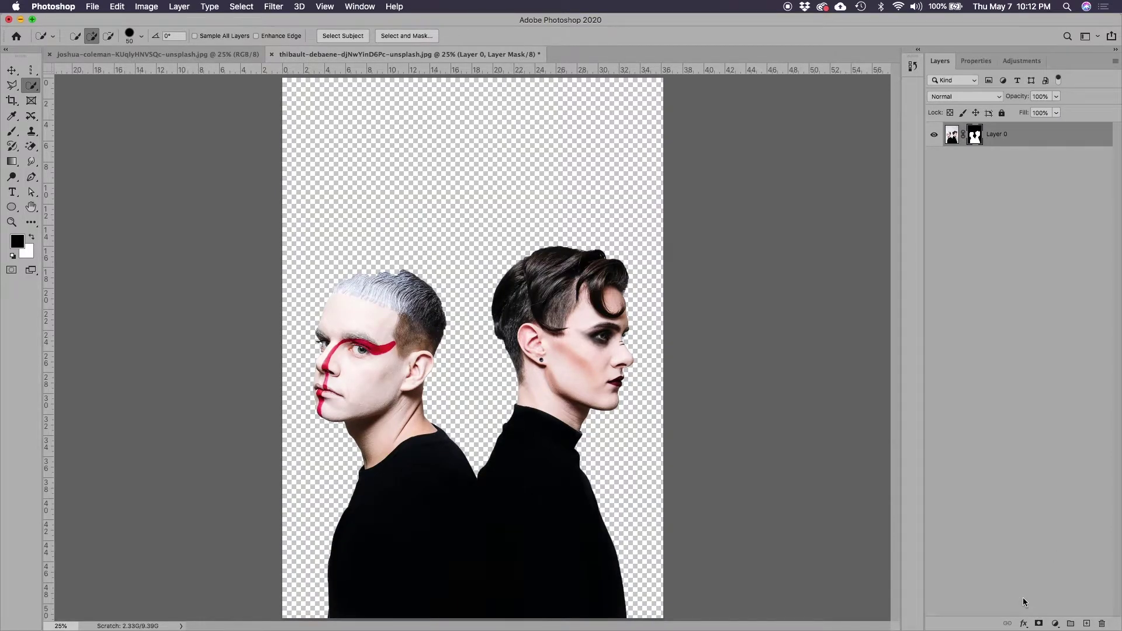
- Save the masked portrait to the Desktop in Photoshop format with layers, keeping its file name
click(92, 7)
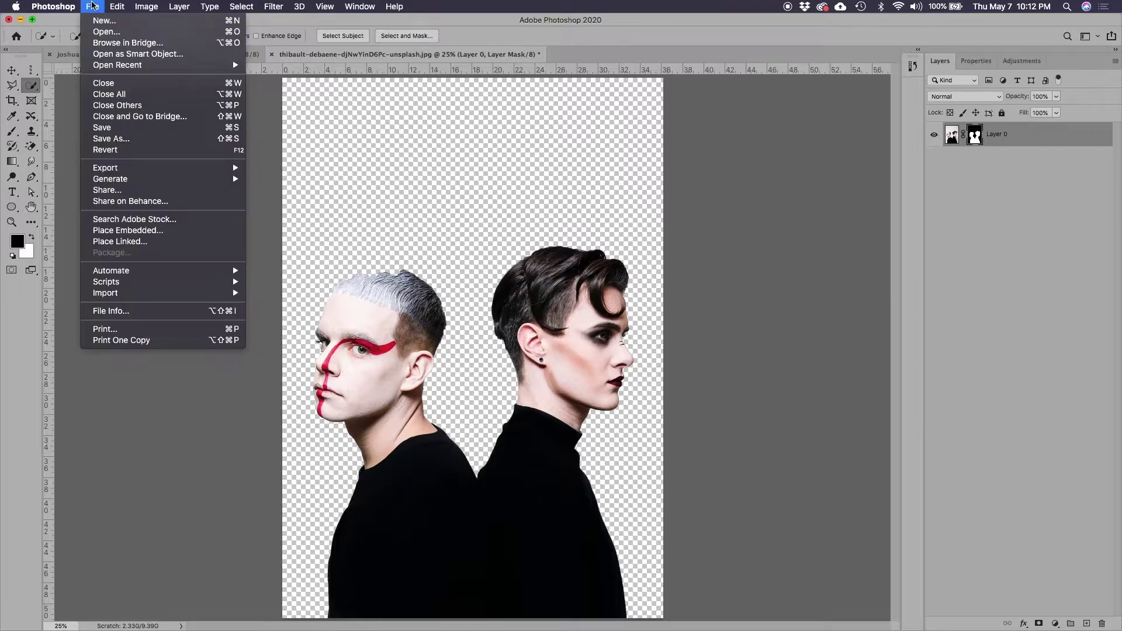
click(124, 141)
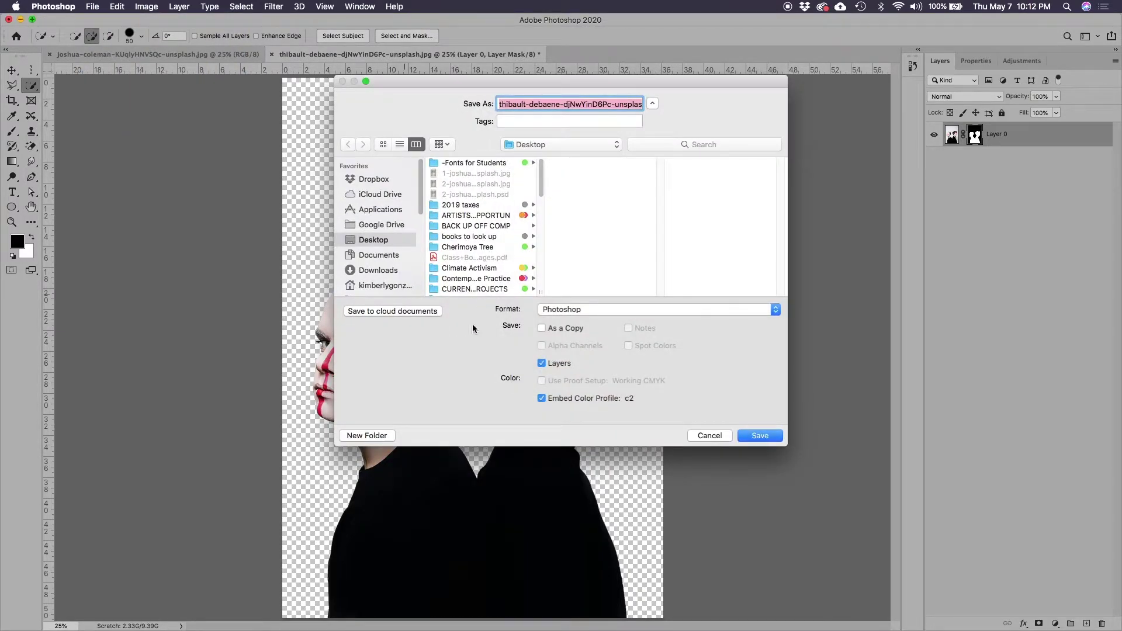
click(761, 437)
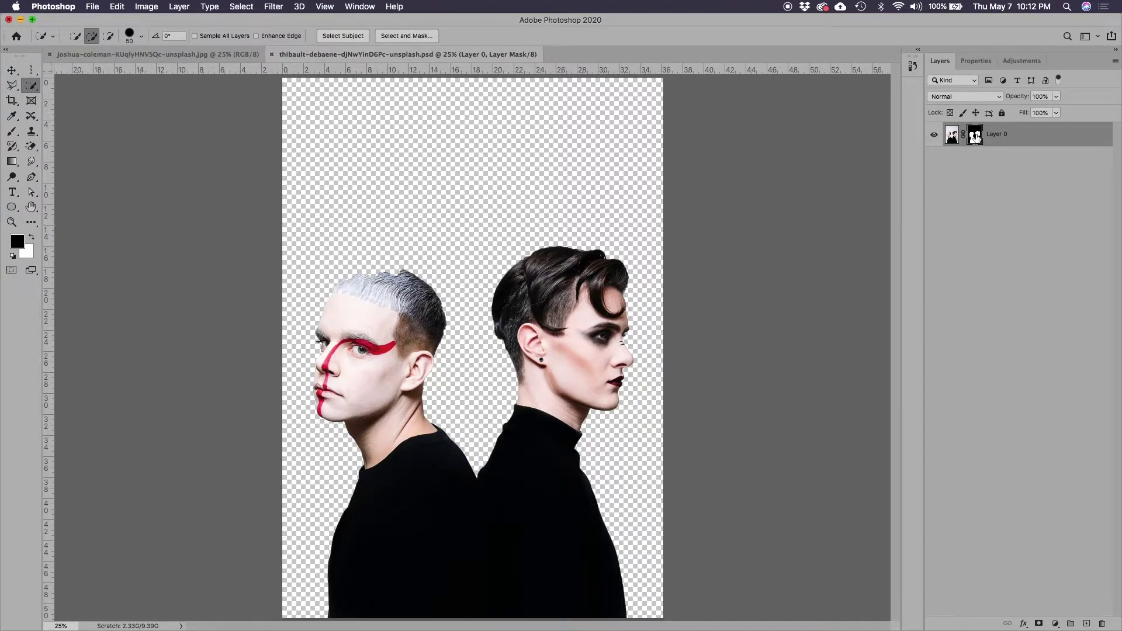
- Paint white on the layer mask along the top of the short-haired person's head to restore the missing hair
click(32, 237)
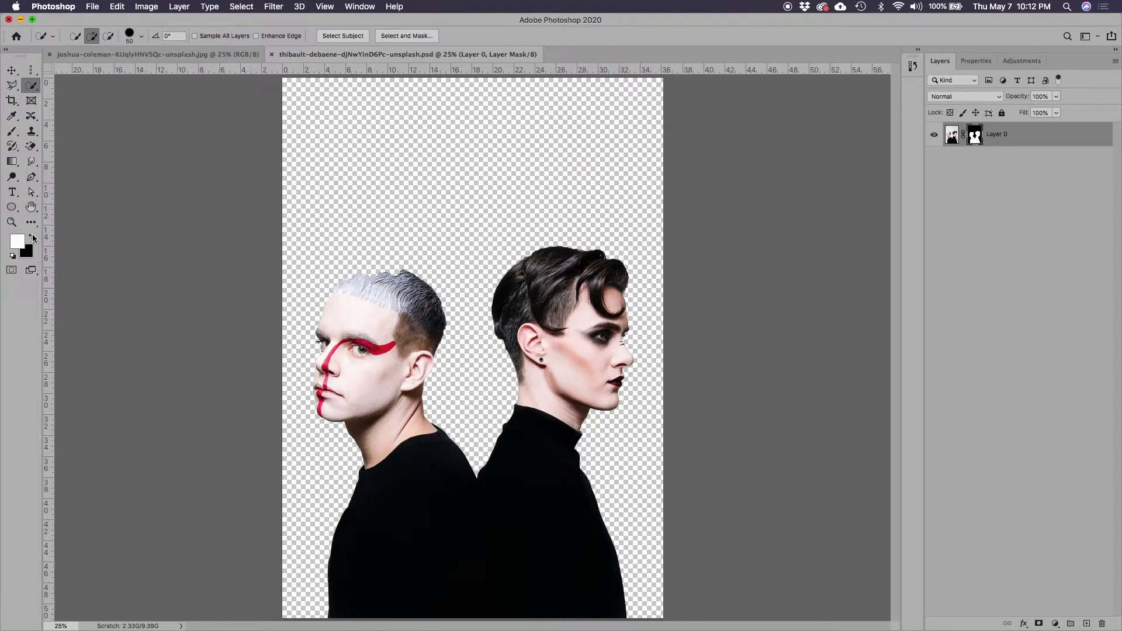
click(11, 131)
mouse_move(397, 275)
mouse_down()
mouse_move(331, 292)
mouse_move(374, 272)
mouse_move(421, 276)
mouse_up()
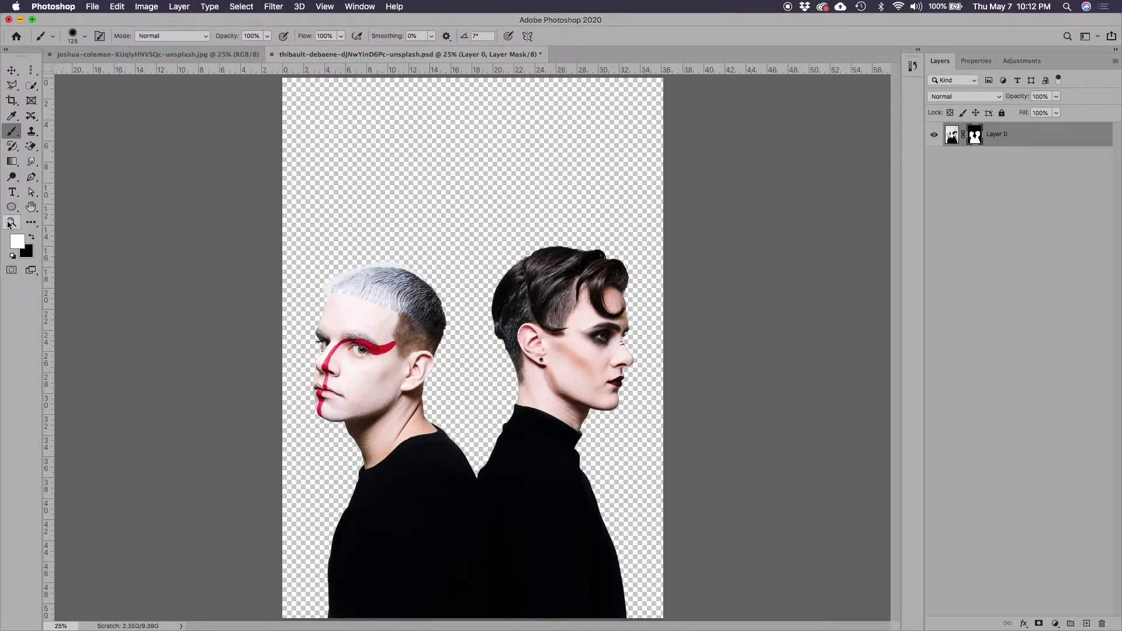
- Paint black on the layer mask with a smaller brush to hide the background fringe around the short-haired person's head
click(12, 222)
drag(307, 244, 462, 328)
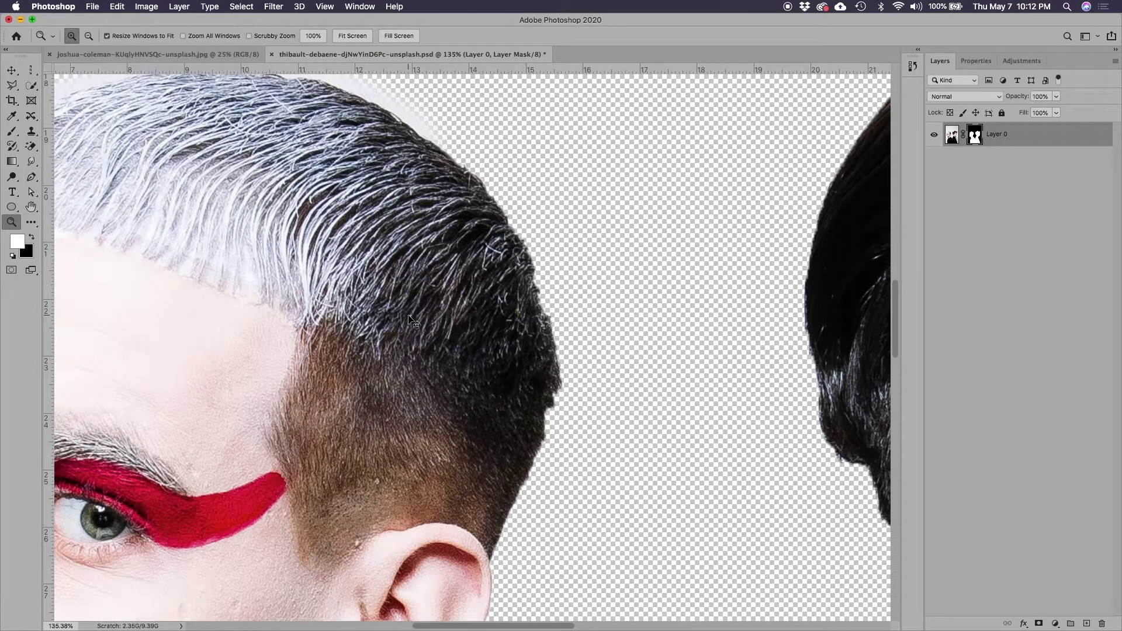
key(super+minus)
key(super+minus)
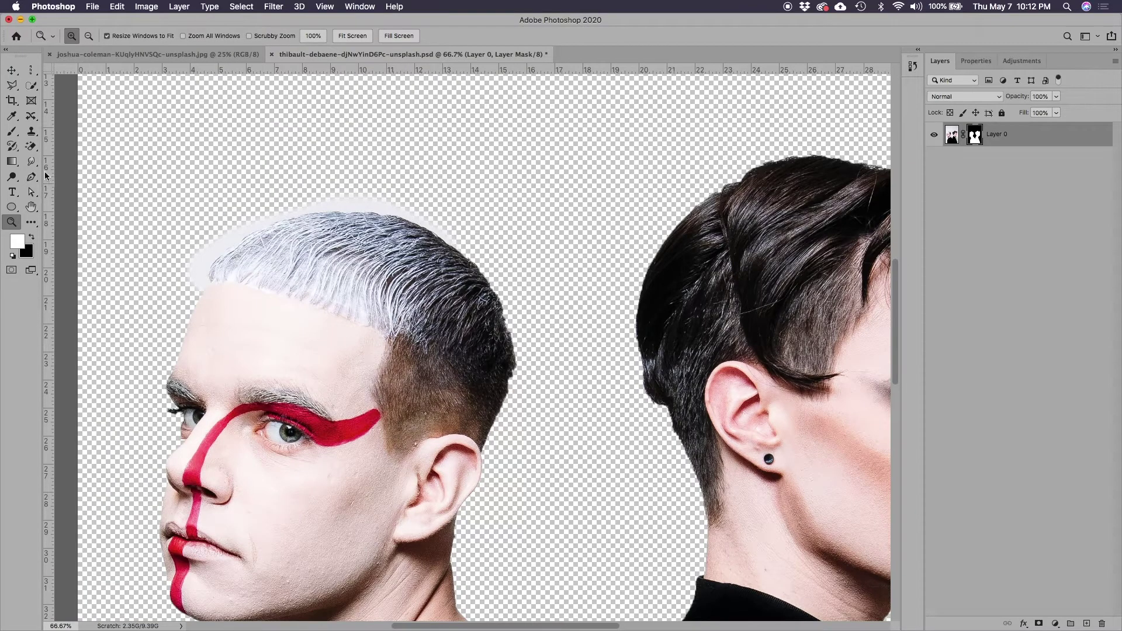
click(33, 239)
click(15, 134)
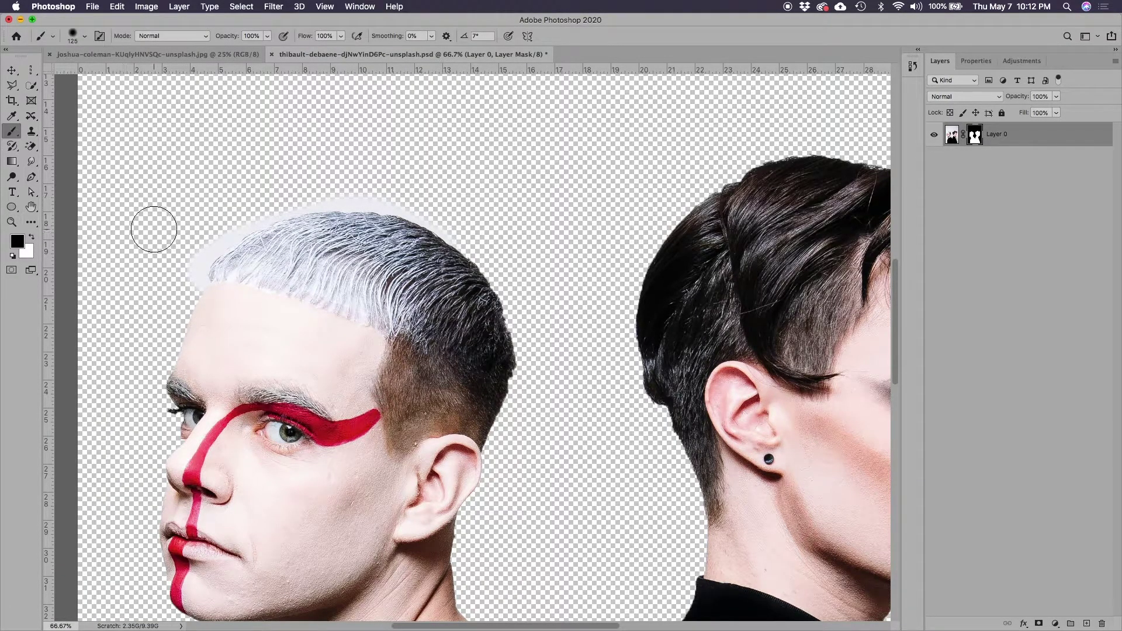
key(bracketleft)
key(bracketleft)
key(bracketleft)
mouse_move(193, 286)
mouse_down()
mouse_move(235, 229)
mouse_move(312, 201)
mouse_move(401, 208)
mouse_move(477, 252)
mouse_up()
drag(409, 202, 478, 253)
- Save the portrait file with the cleaned-up mask and view the whole image
click(12, 71)
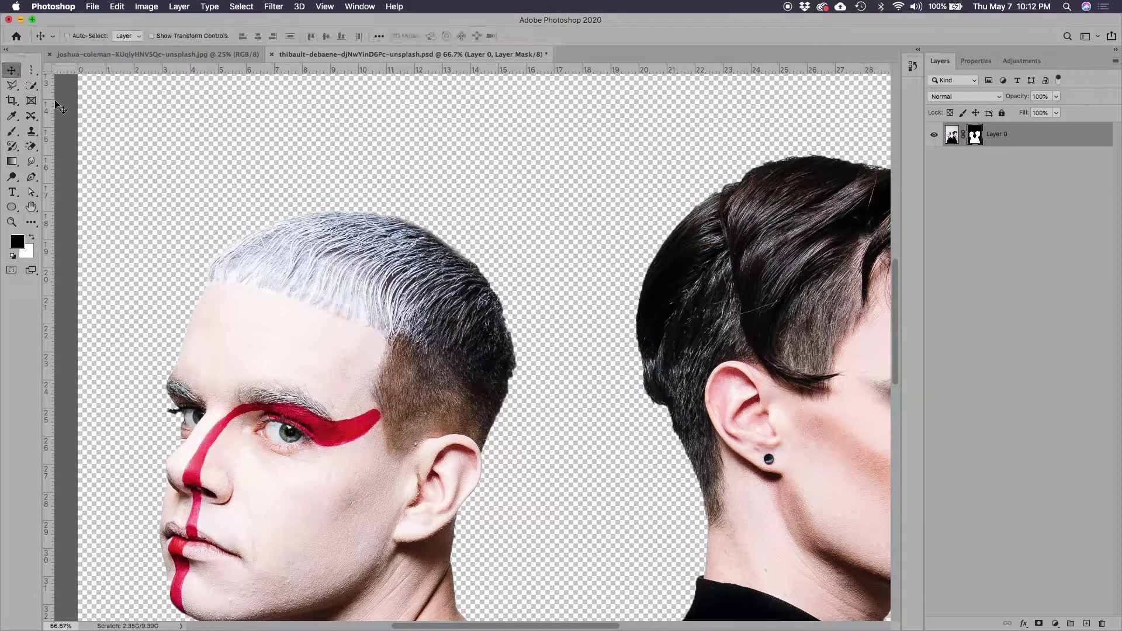
key(super+s)
key(super)
key(super+minus)
key(super+minus)
key(super+minus)
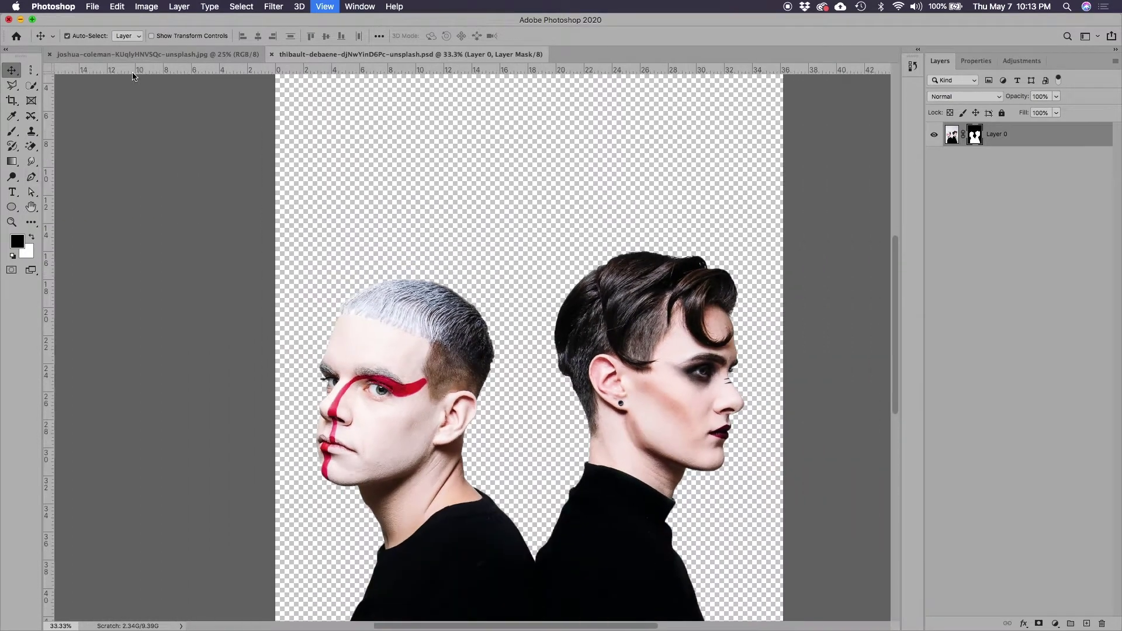
key(super+minus)
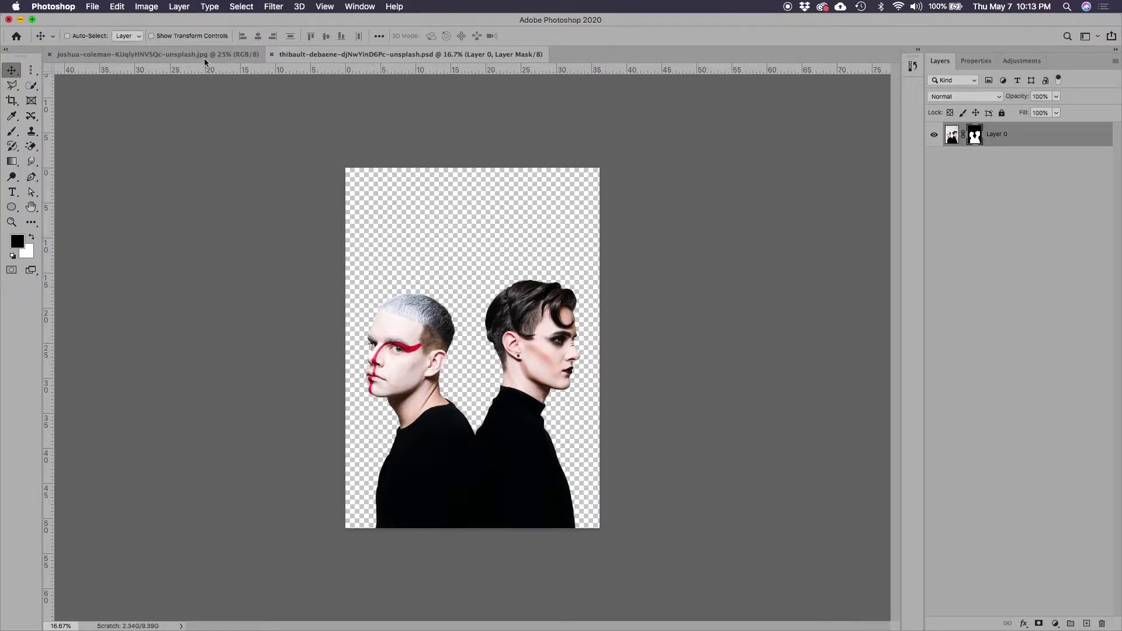
click(148, 6)
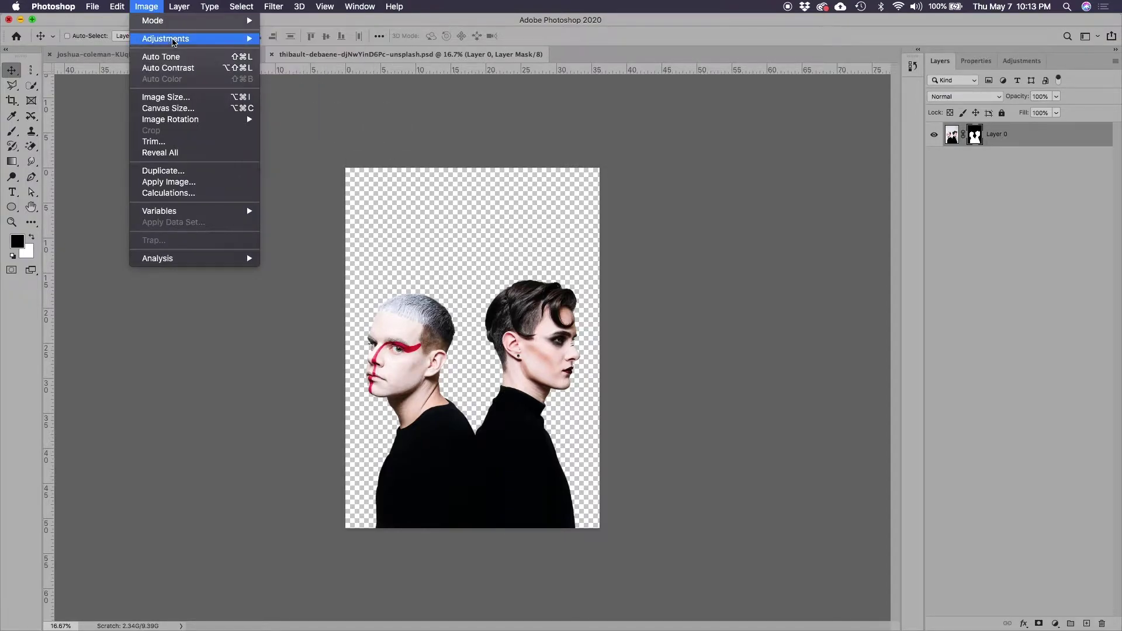
mouse_move(174, 41)
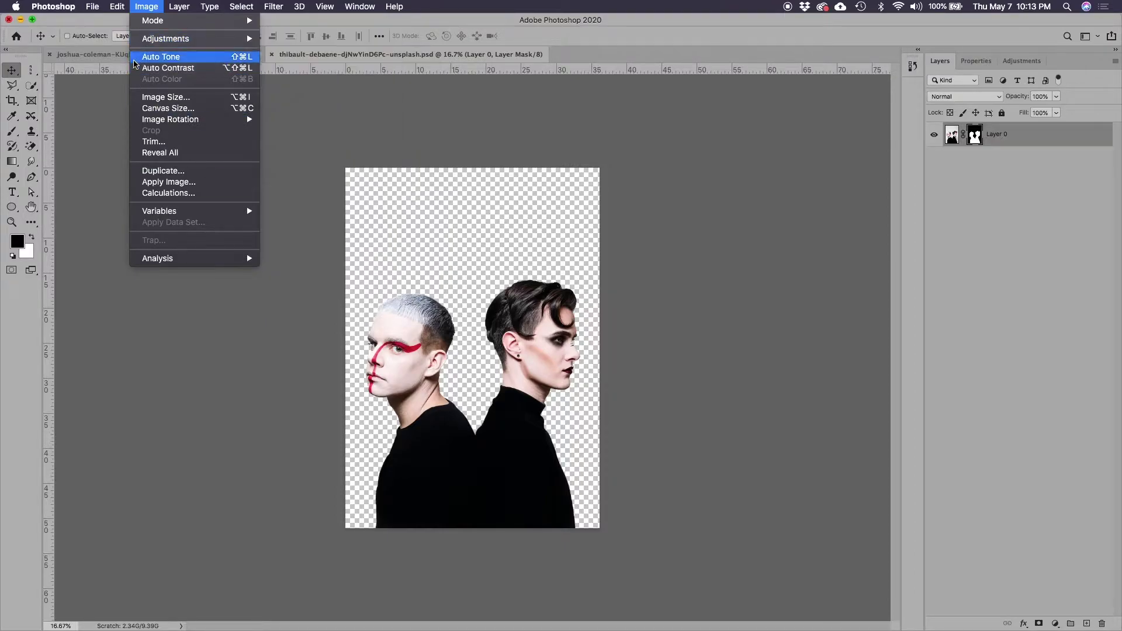
click(147, 8)
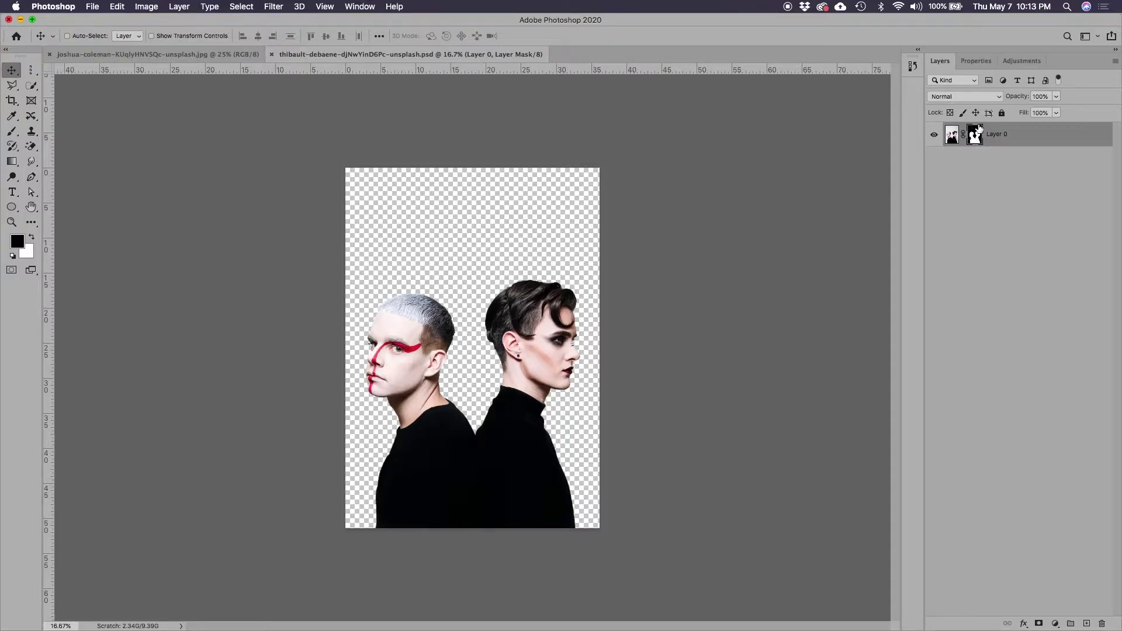
- Apply Match Color to the layer's image rather than its mask, with the bathtub photo as source and Neutralize enabled
click(952, 135)
click(145, 6)
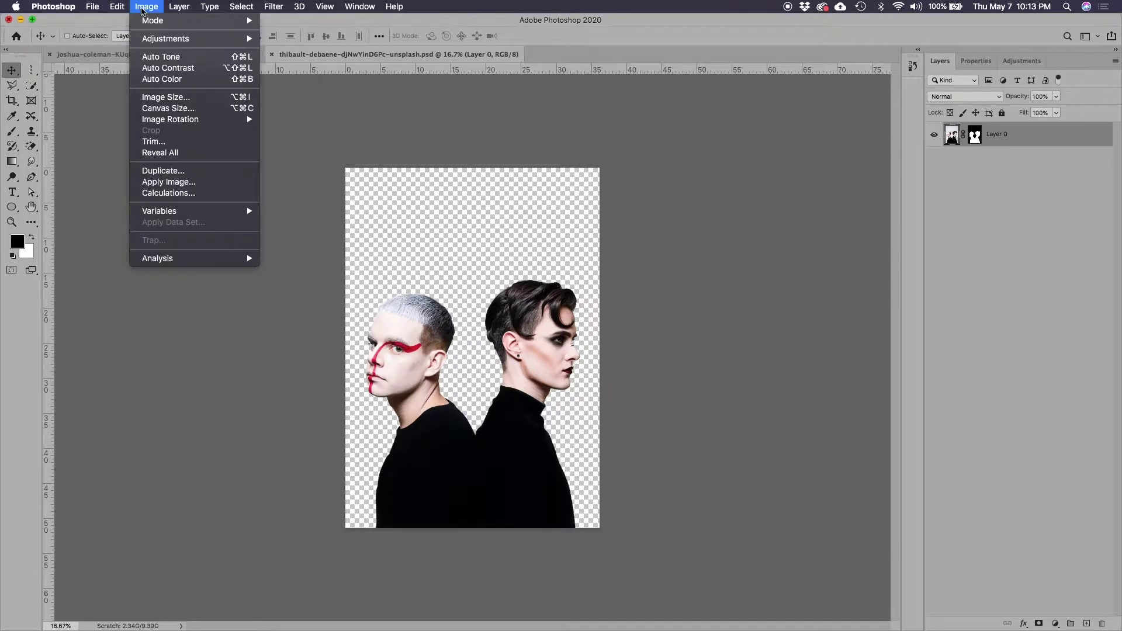
mouse_move(232, 39)
click(345, 278)
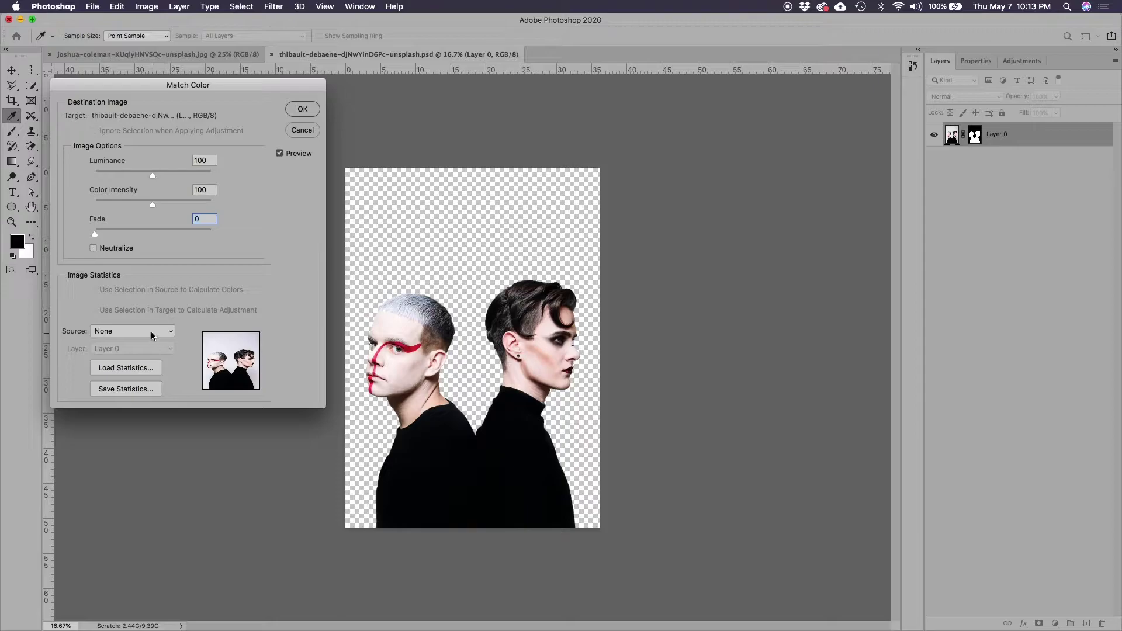
click(150, 331)
click(157, 340)
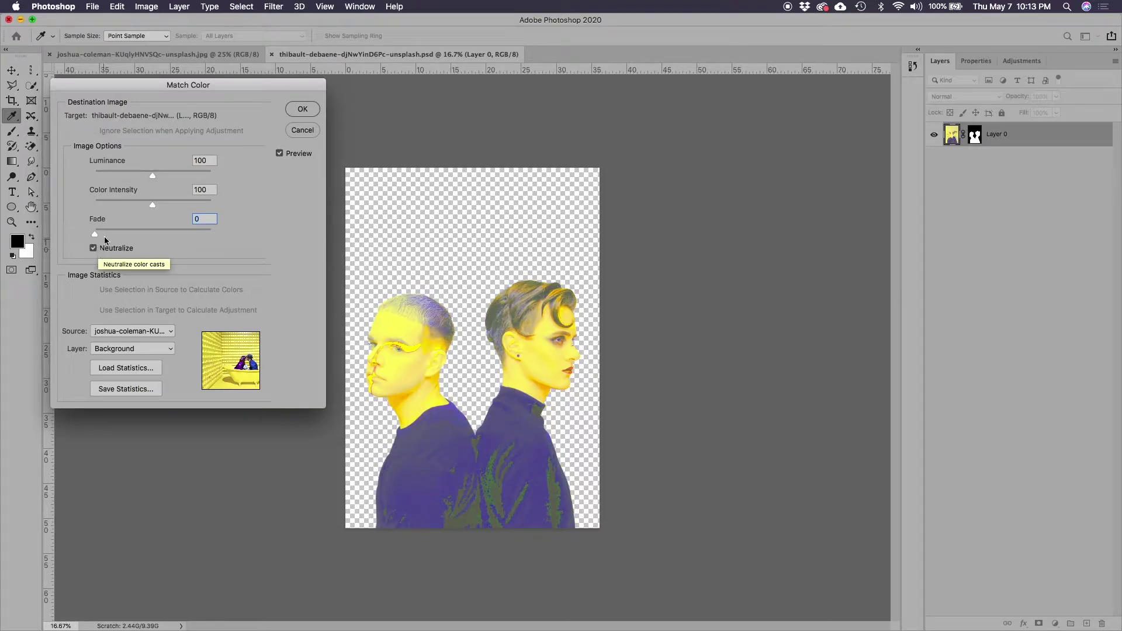
- Set Match Color's luminance to 111 and color intensity to 29, bring the fade slightly below 67, and apply the adjustment
drag(152, 175, 111, 206)
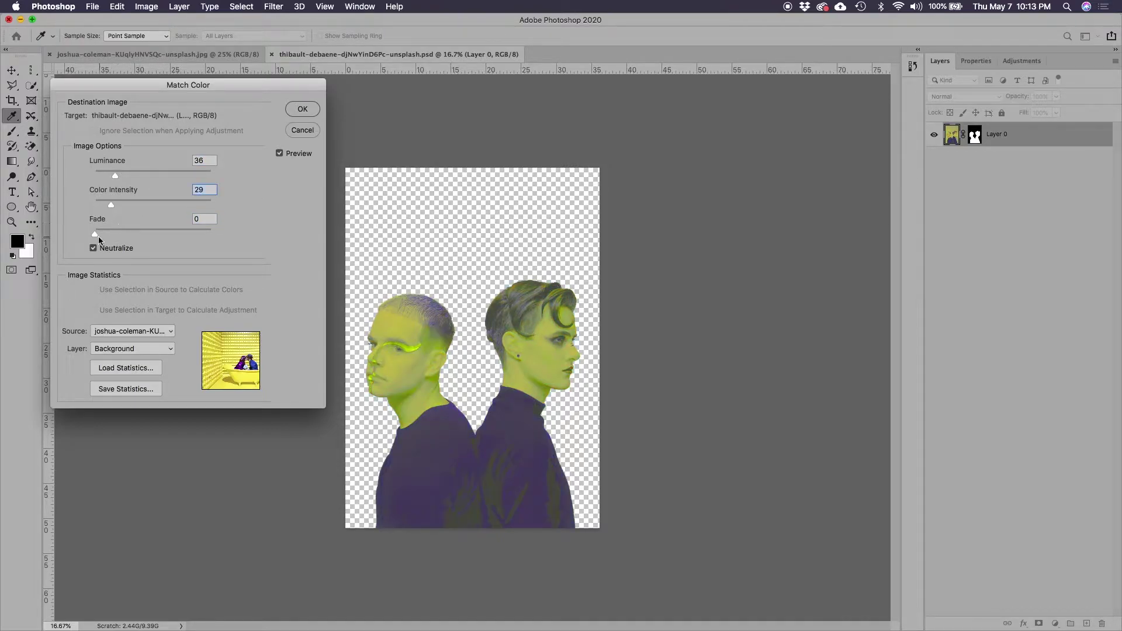
mouse_move(166, 234)
mouse_down()
mouse_move(184, 234)
mouse_move(164, 234)
mouse_up()
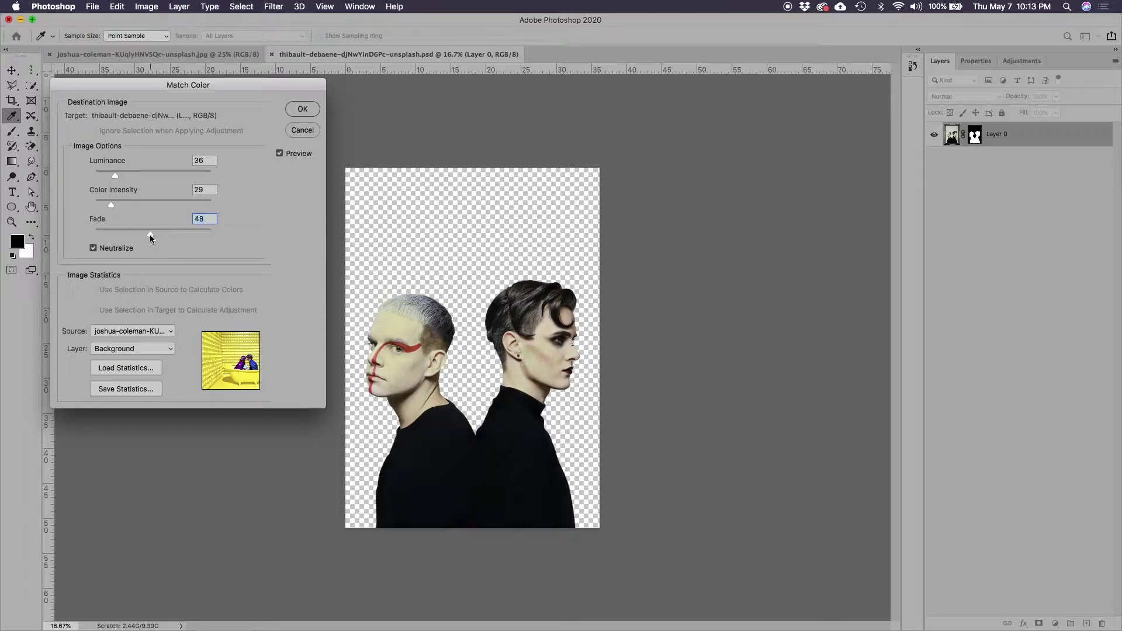
click(125, 180)
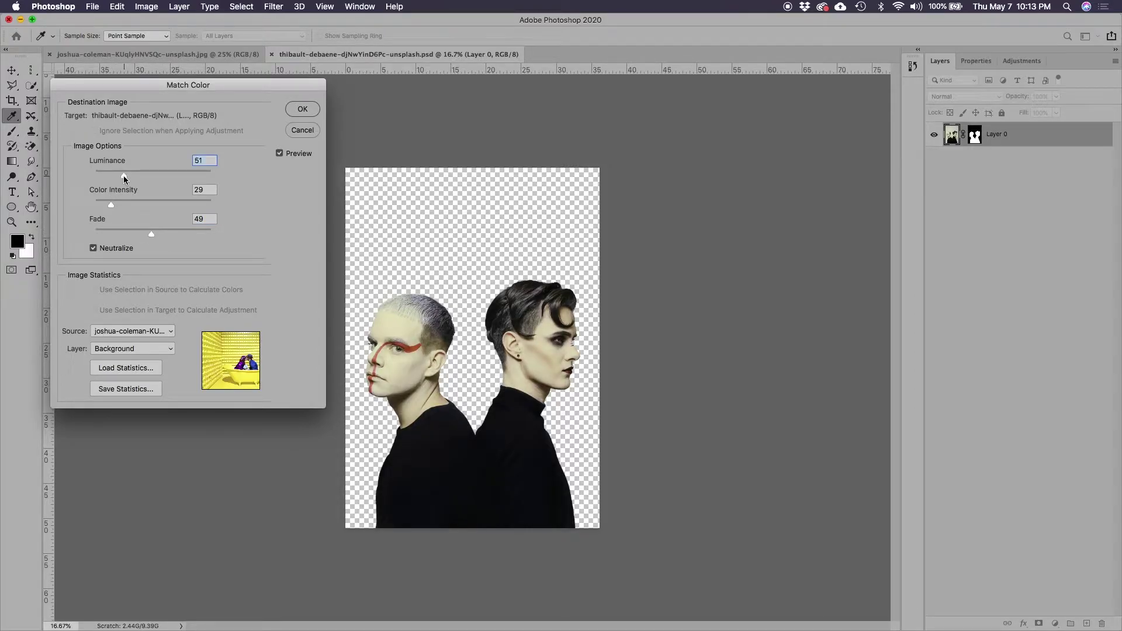
drag(149, 235, 173, 236)
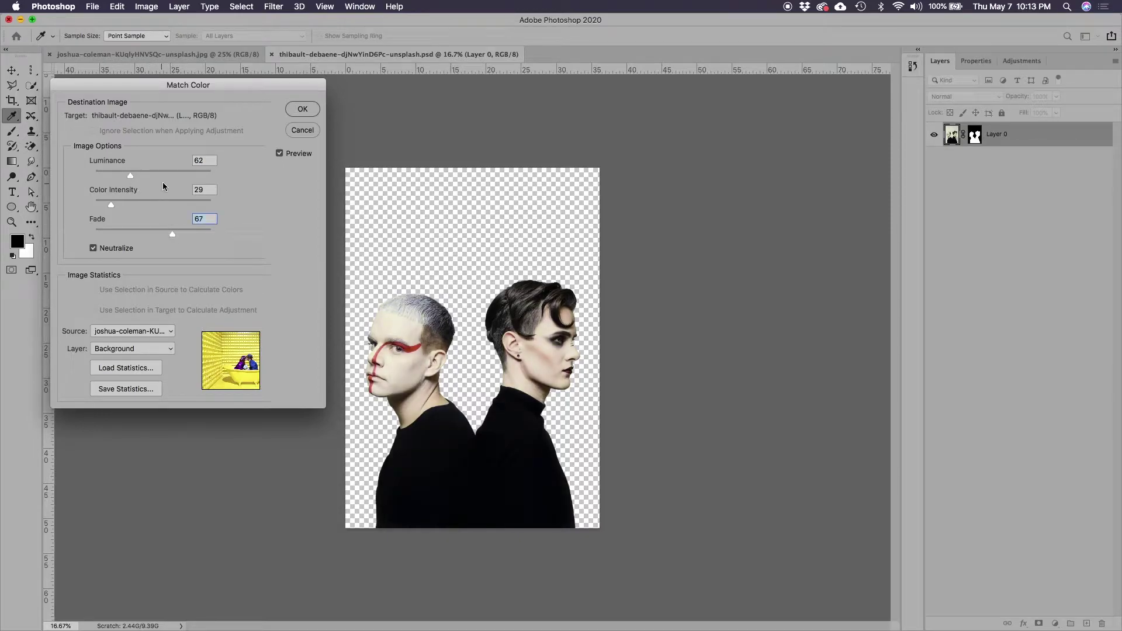
drag(131, 175, 100, 178)
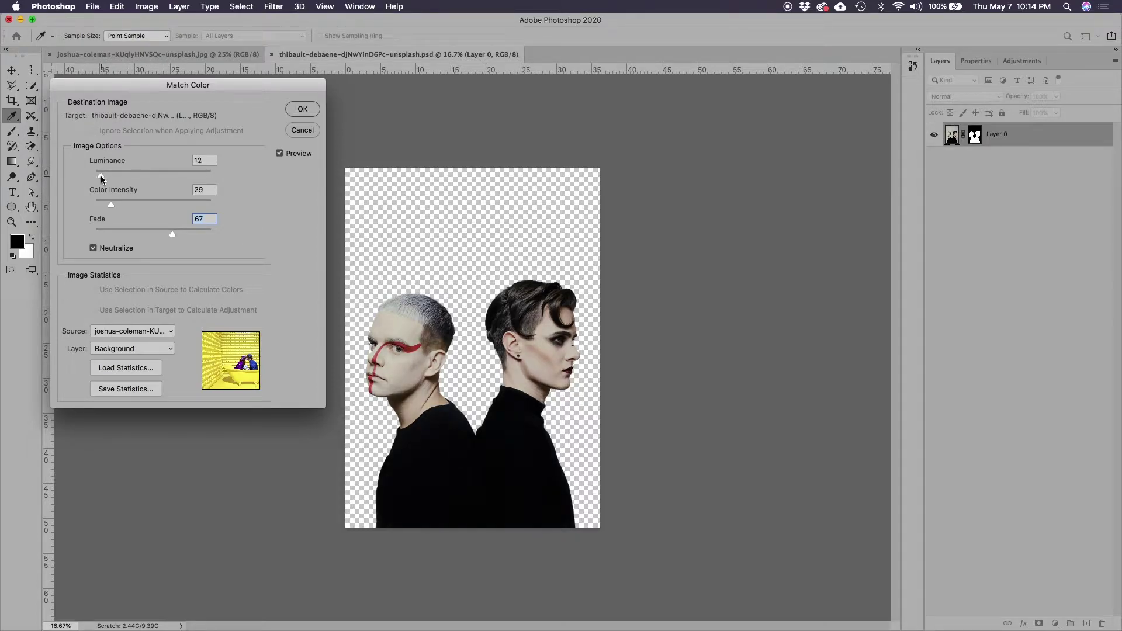
drag(101, 175, 159, 177)
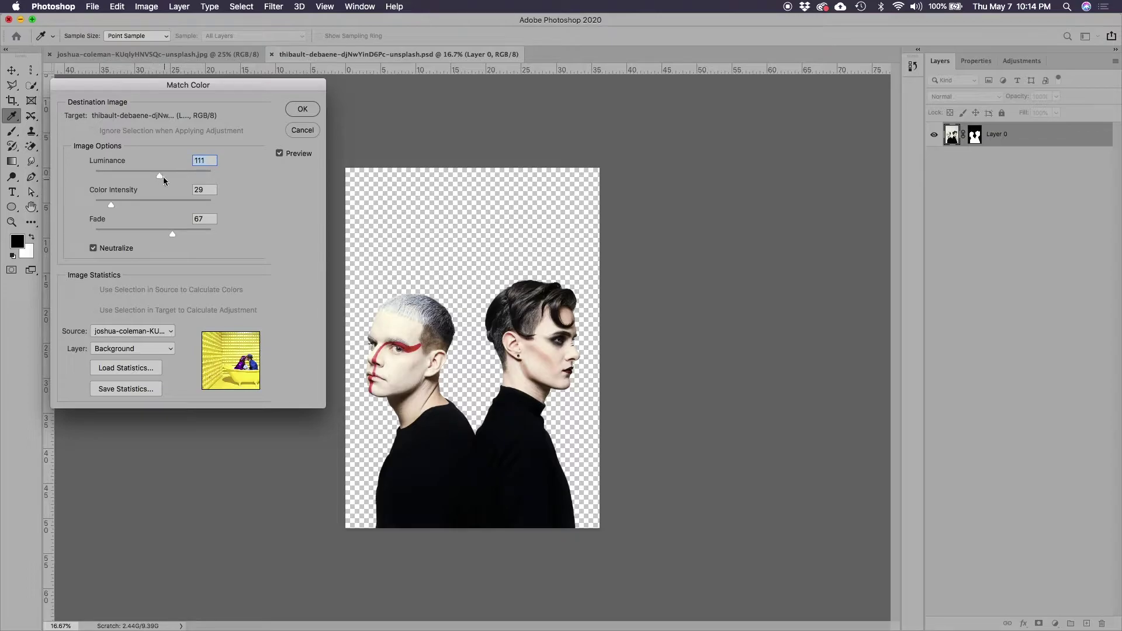
drag(171, 234, 163, 234)
click(303, 109)
- Save the color-matched portrait and close its document to return to the bathtub photo
key(v)
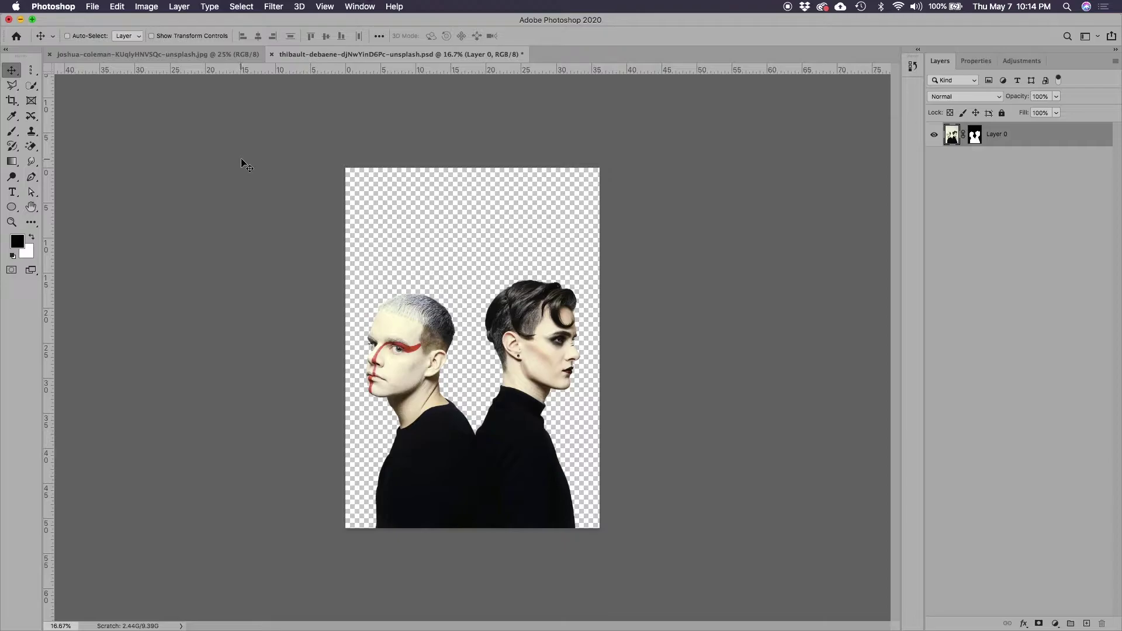
key(super+s)
click(271, 53)
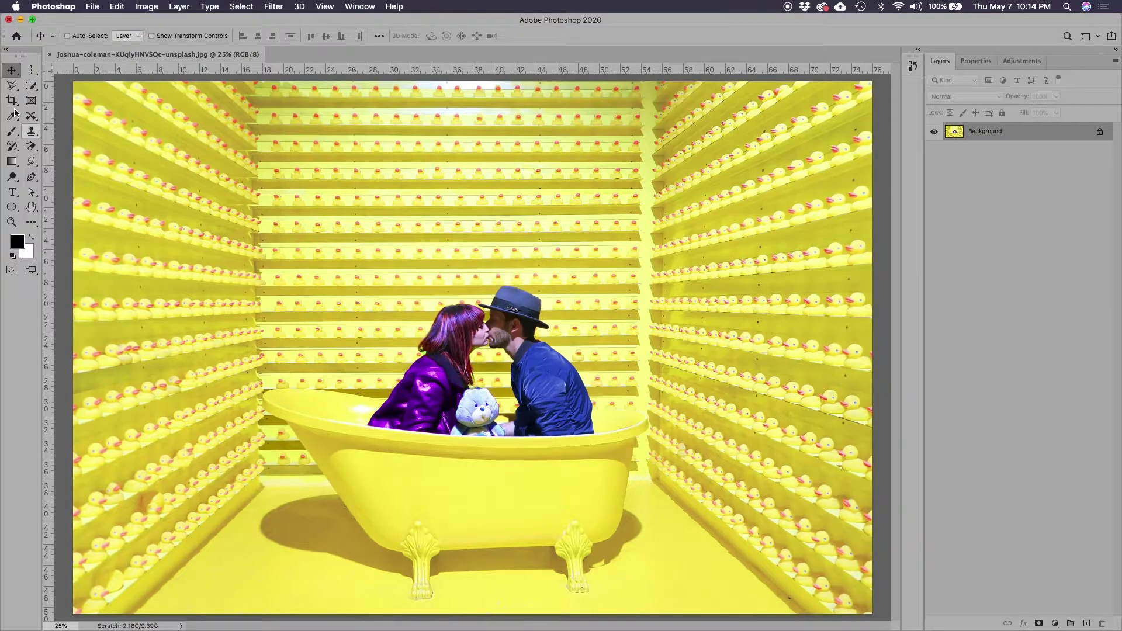
- Select the kissing couple and teddy bear with a loose Polygonal Lasso outline that follows the bathtub's rim along its lower edge
click(11, 86)
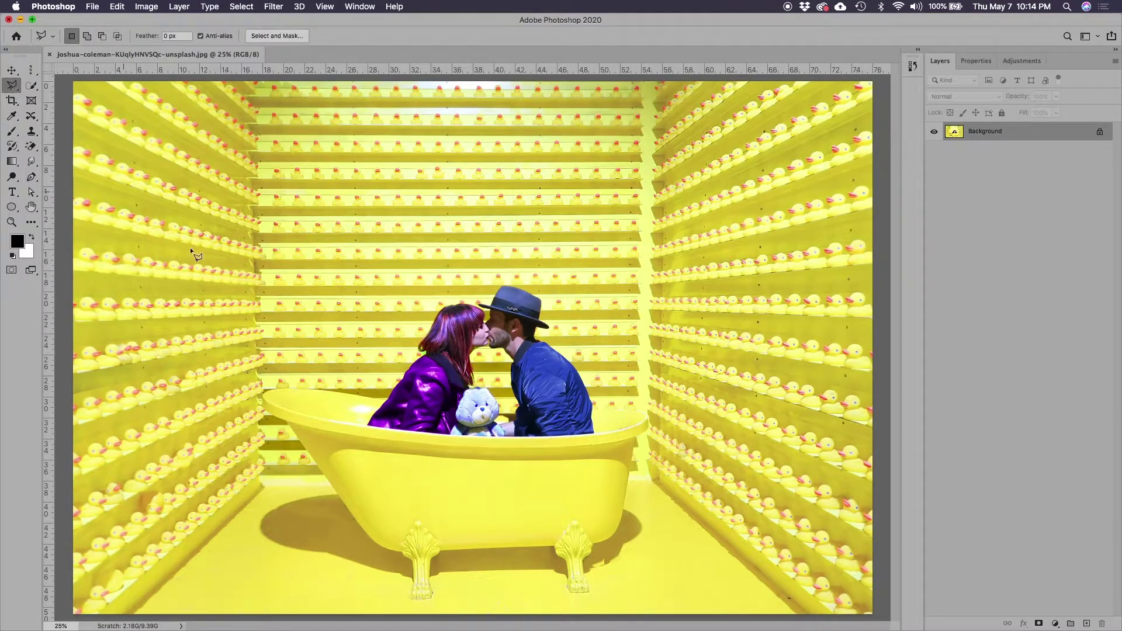
click(363, 427)
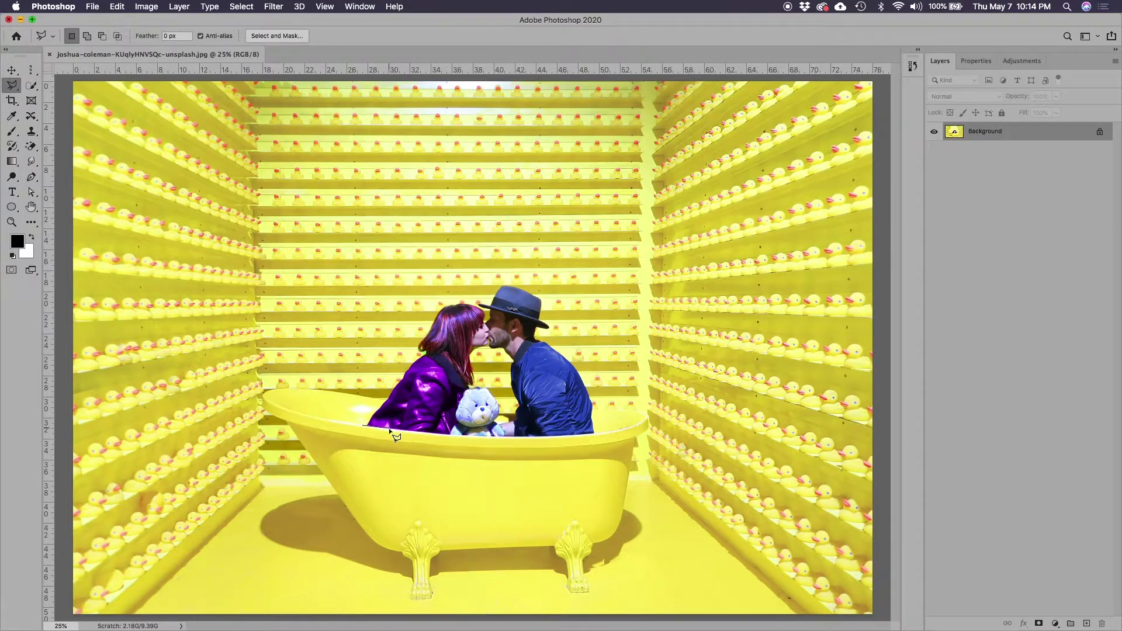
click(474, 438)
click(524, 438)
click(597, 433)
click(590, 373)
click(547, 332)
click(499, 275)
click(434, 299)
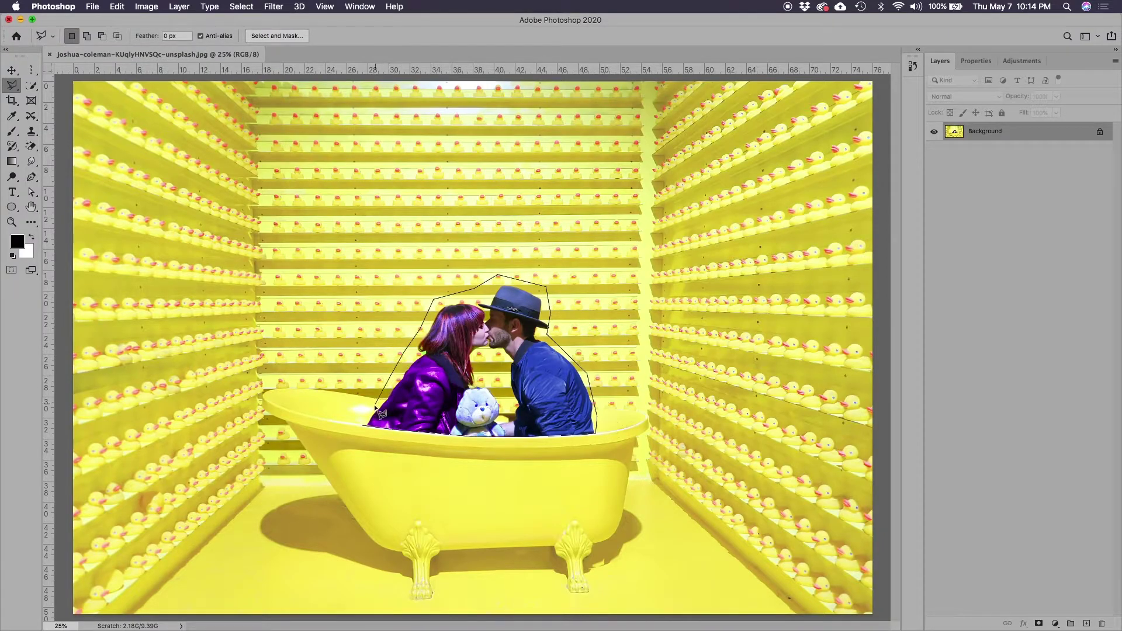
click(365, 427)
- Open Content-Aware Fill for the selected couple and enlarge the preview to 24%
click(119, 7)
click(166, 215)
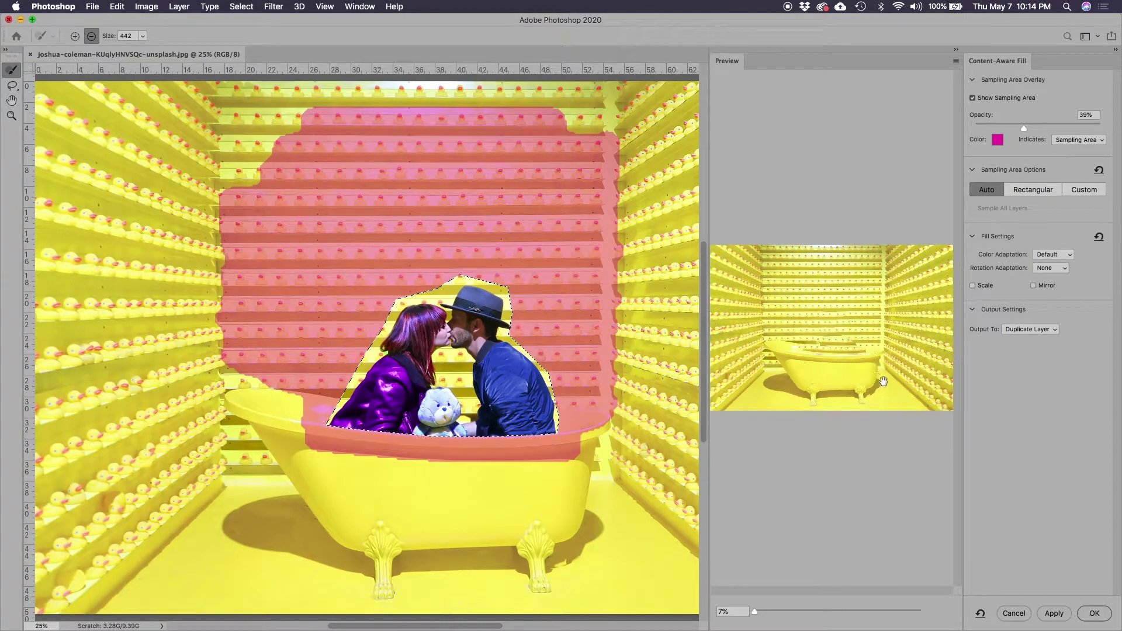
drag(754, 614, 761, 615)
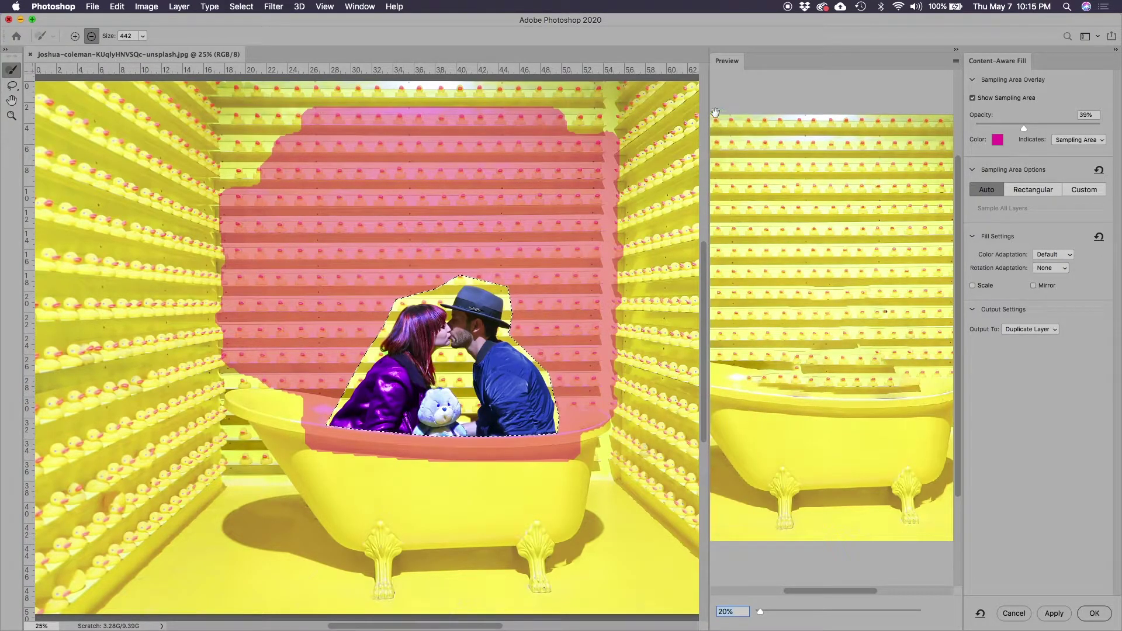
drag(710, 107, 552, 163)
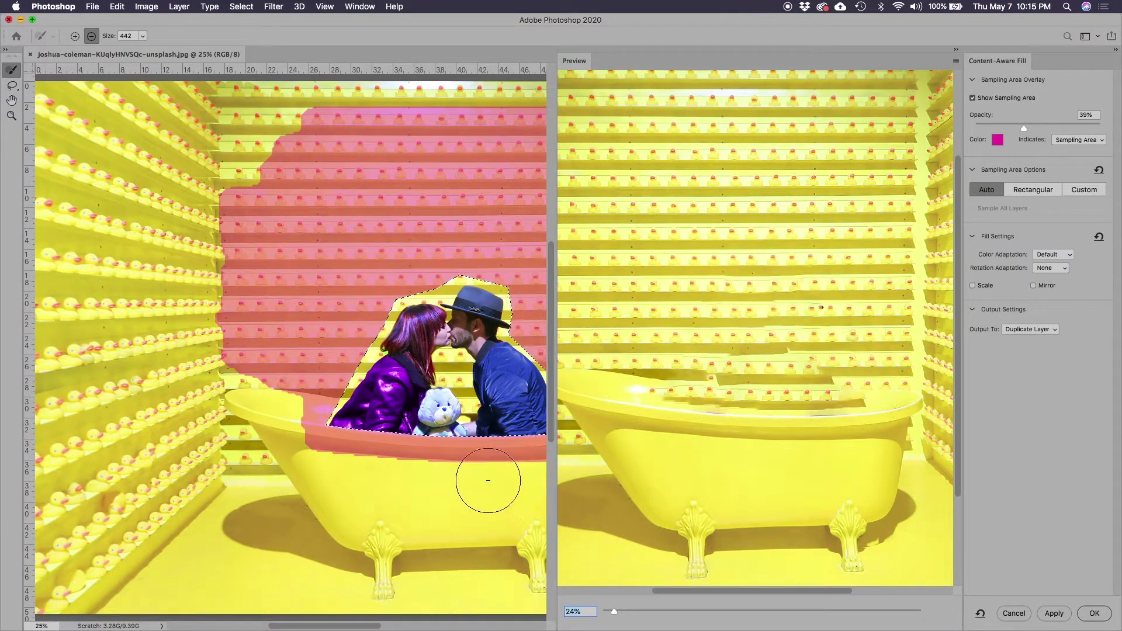
drag(488, 464, 433, 459)
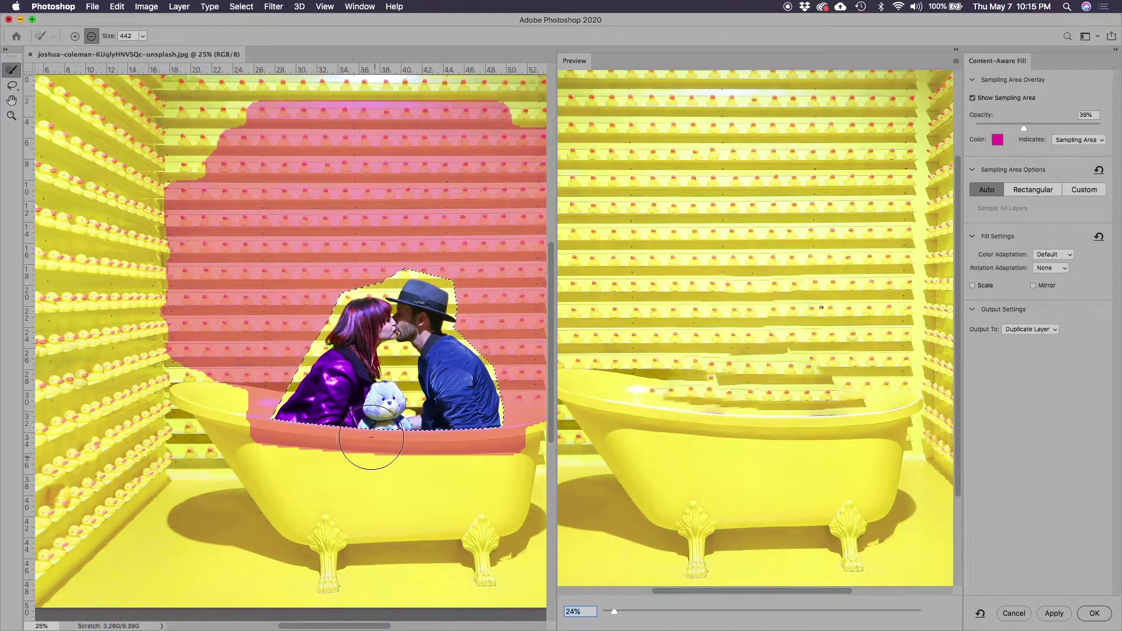
scroll(363, 442, right, 5)
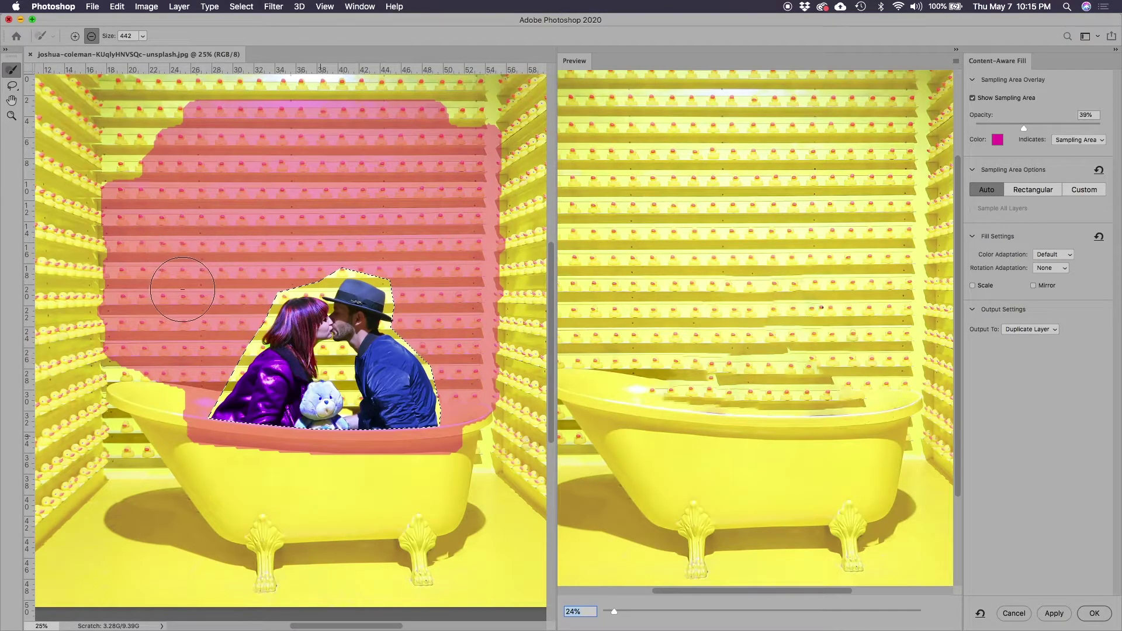
- Trim the sampling area at the side walls and tub front with a 200 px brush, fill to a duplicate layer, and deselect
key(bracketleft)
key(bracketleft)
key(bracketleft)
key(bracketleft)
key(bracketleft)
key(bracketleft)
key(bracketleft)
mouse_move(473, 145)
mouse_down()
mouse_move(491, 149)
mouse_move(495, 239)
mouse_move(486, 411)
mouse_move(471, 442)
mouse_up()
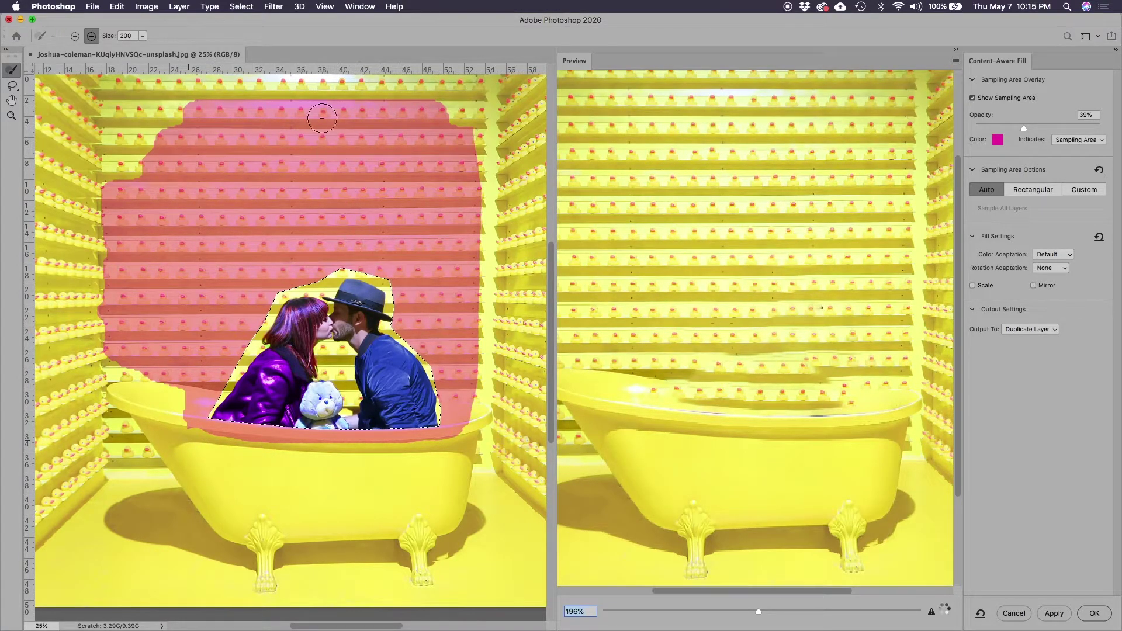
mouse_move(95, 202)
mouse_down()
mouse_move(104, 410)
mouse_move(150, 413)
mouse_move(213, 387)
mouse_move(181, 386)
mouse_up()
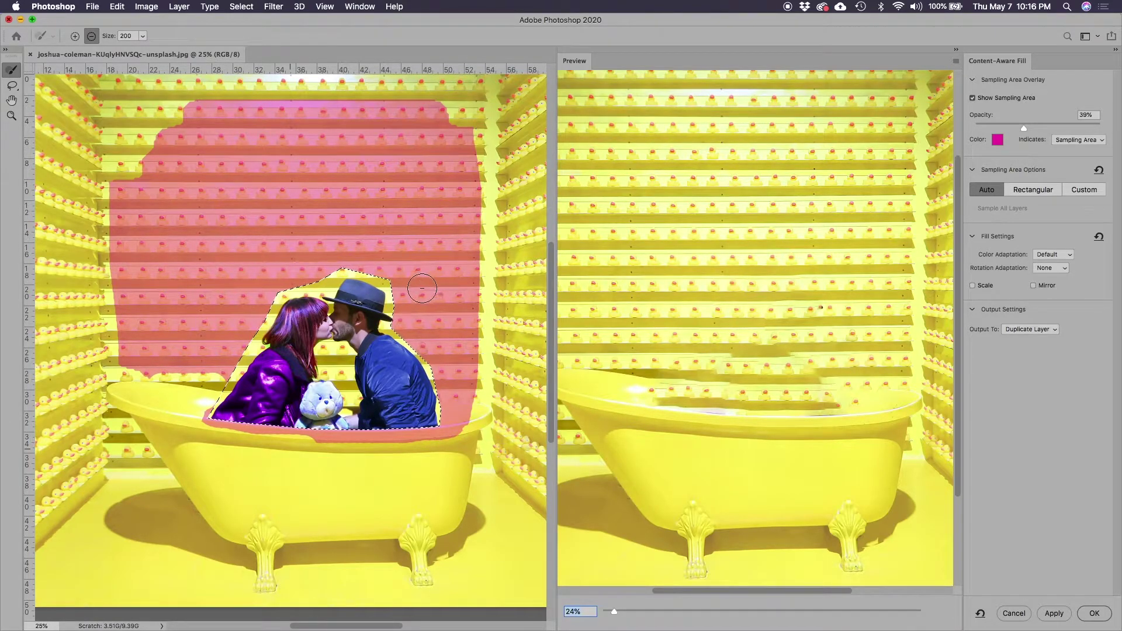
click(1094, 613)
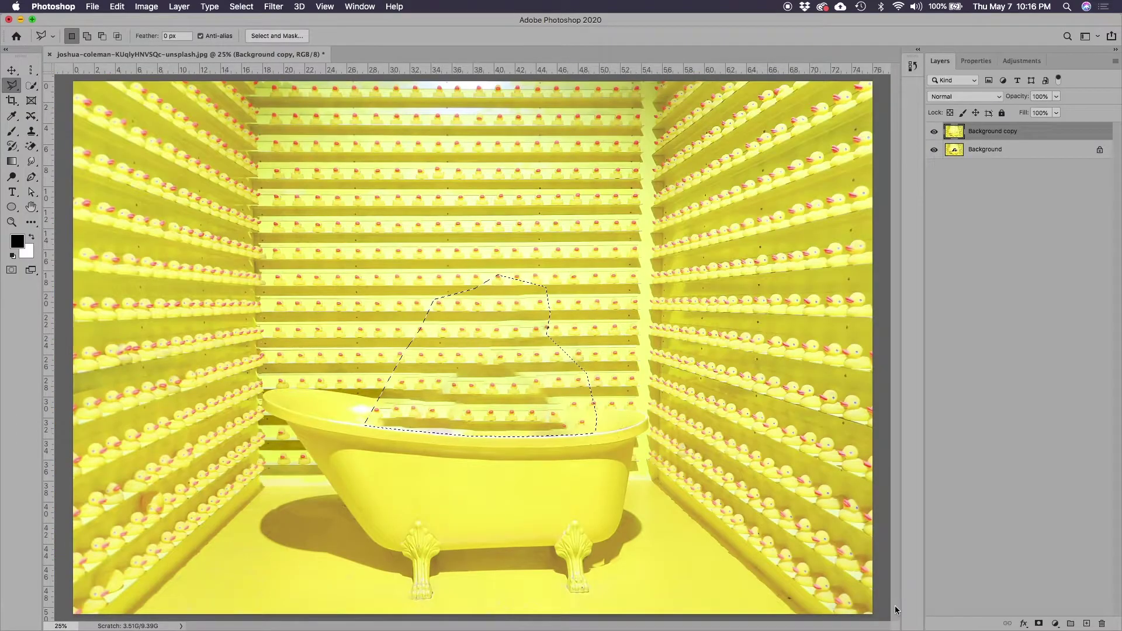
key(super+d)
- Select the stray row of ducks inside the bathtub with a freehand Lasso outline
right_click(12, 85)
click(31, 88)
drag(463, 405, 379, 402)
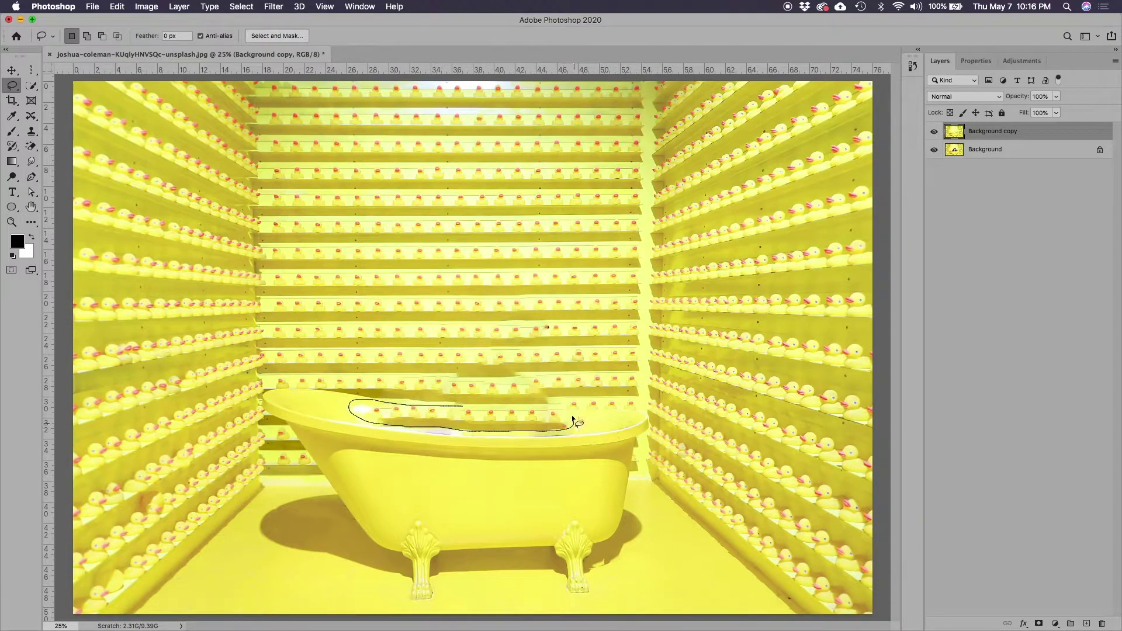
drag(464, 409, 464, 408)
- Content-aware fill the stray ducks to a duplicate layer, removing the duck shelves from the sampling area, and deselect
click(119, 7)
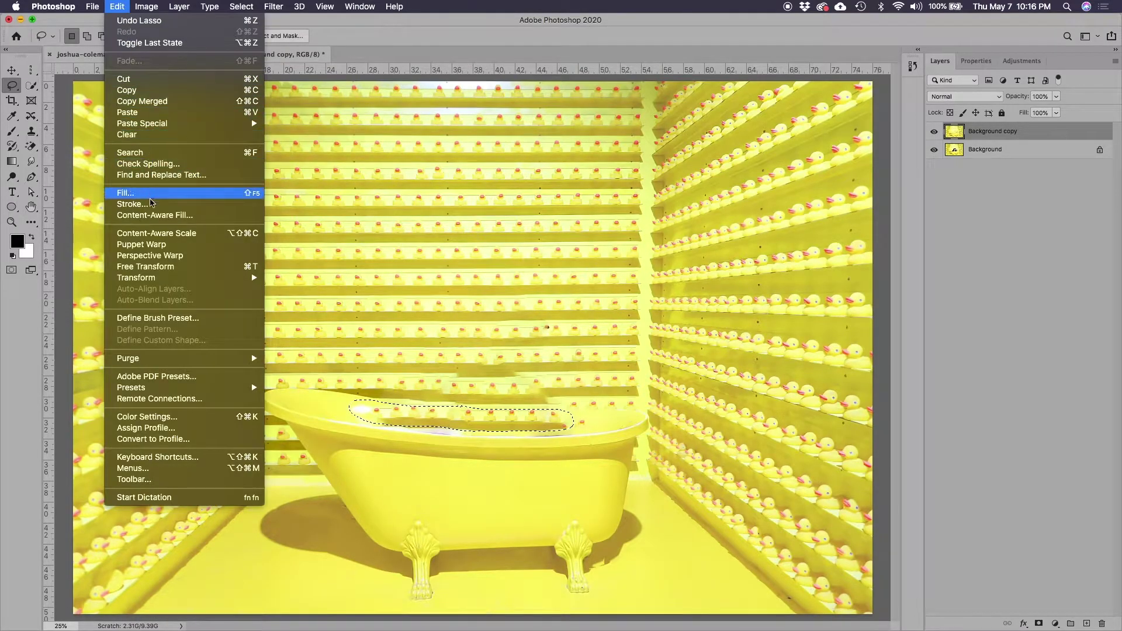
click(177, 216)
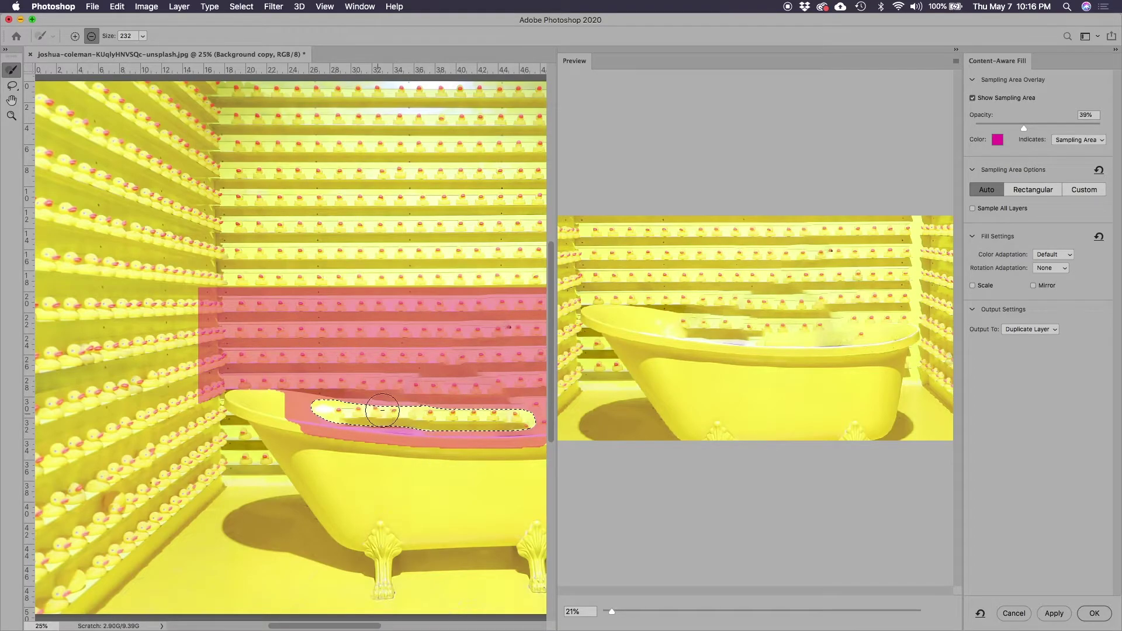
mouse_move(214, 289)
mouse_down()
mouse_move(207, 412)
mouse_move(221, 368)
mouse_move(221, 388)
mouse_move(253, 374)
mouse_move(347, 372)
mouse_move(232, 335)
mouse_move(247, 311)
mouse_move(225, 306)
mouse_move(225, 373)
mouse_up()
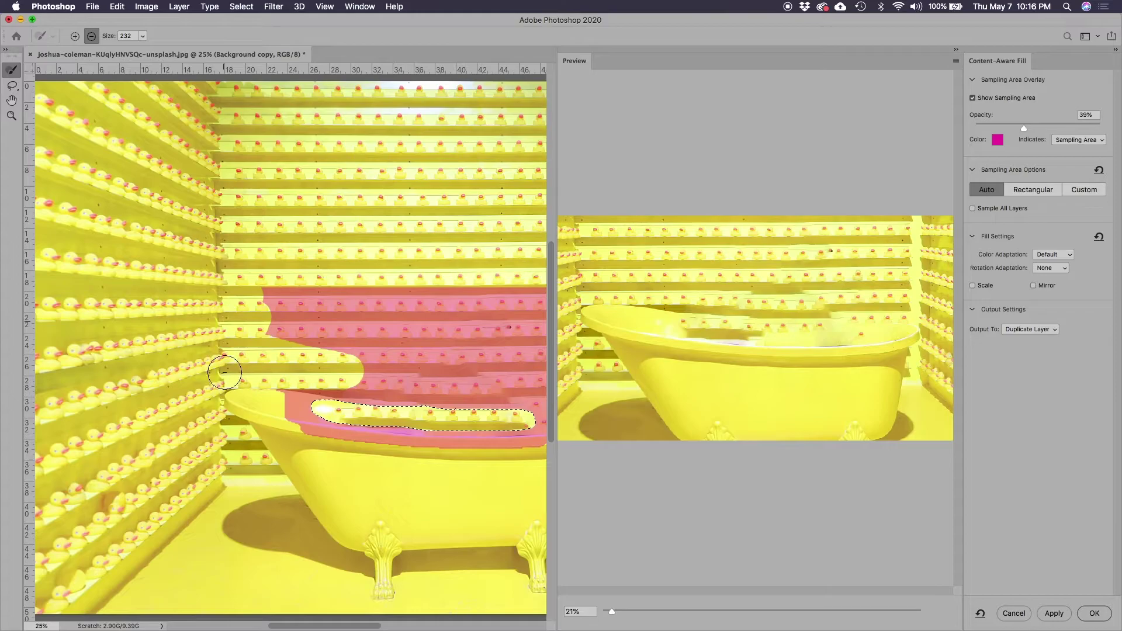
drag(336, 332, 187, 330)
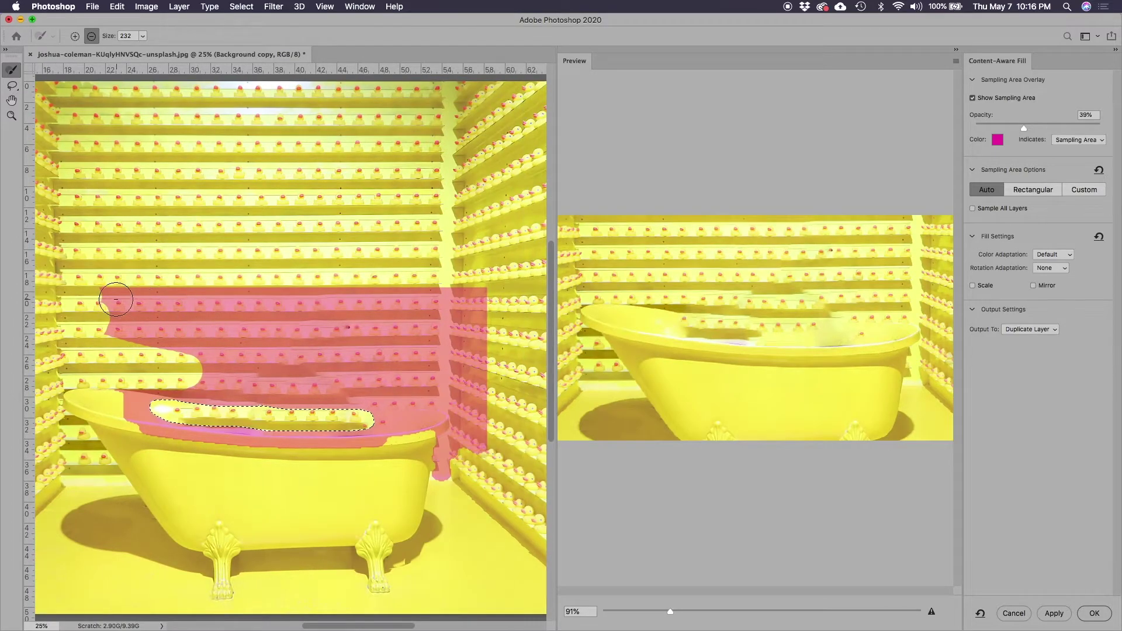
mouse_move(116, 299)
mouse_down()
mouse_move(156, 313)
mouse_move(140, 327)
mouse_move(194, 368)
mouse_move(169, 365)
mouse_move(173, 374)
mouse_move(244, 382)
mouse_move(380, 381)
mouse_move(197, 351)
mouse_move(272, 331)
mouse_move(171, 291)
mouse_move(417, 291)
mouse_move(459, 310)
mouse_move(454, 456)
mouse_move(438, 482)
mouse_move(476, 418)
mouse_move(481, 322)
mouse_move(427, 301)
mouse_up()
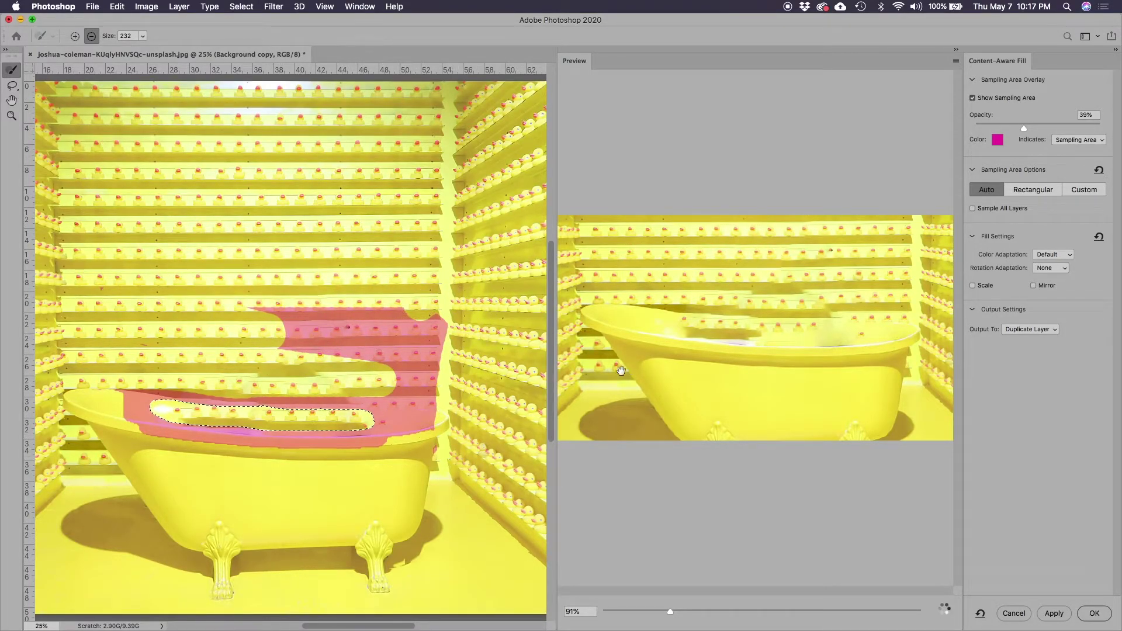
mouse_move(350, 382)
mouse_down()
mouse_move(435, 381)
mouse_move(456, 344)
mouse_move(402, 325)
mouse_move(239, 316)
mouse_move(329, 302)
mouse_move(316, 338)
mouse_move(427, 345)
mouse_move(362, 351)
mouse_move(441, 345)
mouse_move(342, 306)
mouse_move(393, 310)
mouse_move(363, 304)
mouse_up()
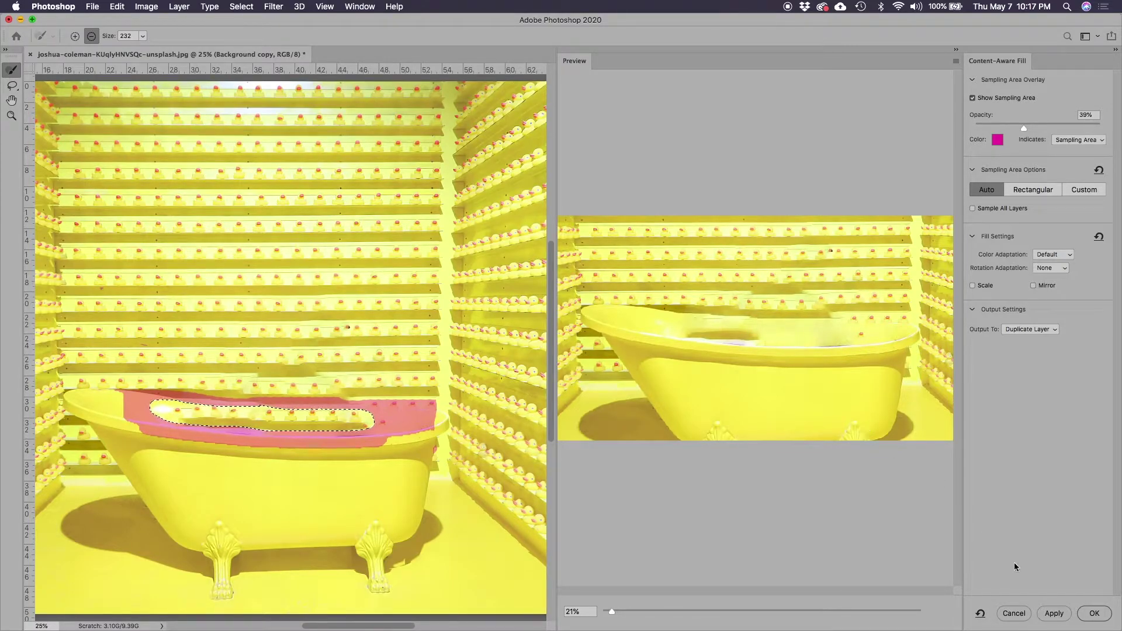
click(1094, 613)
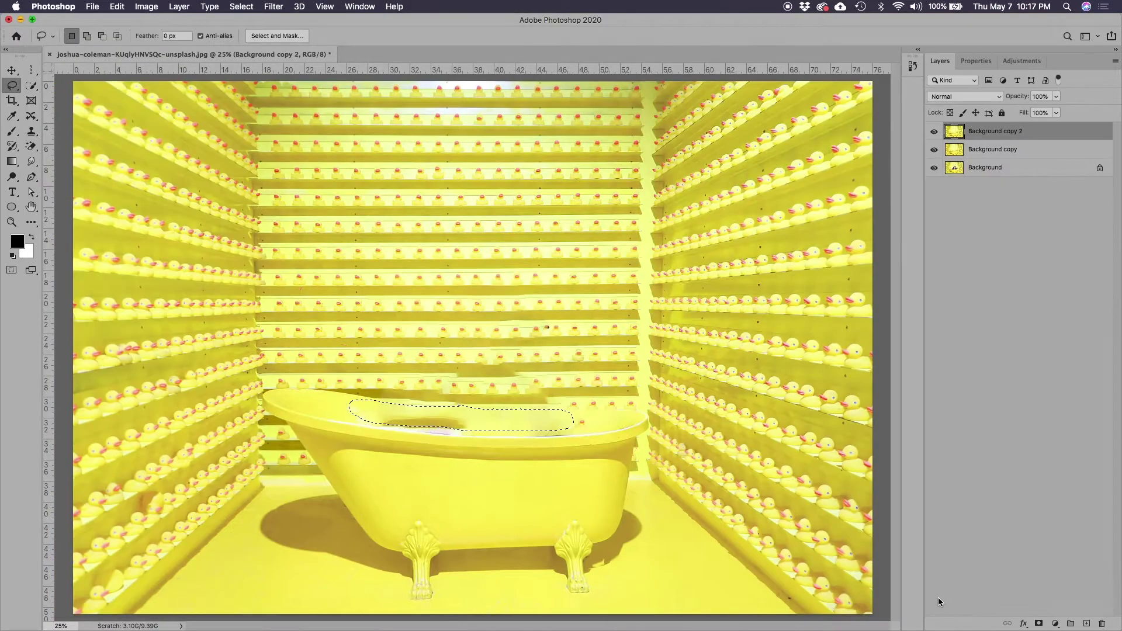
click(732, 383)
- Clone the clean shelf edge over its blurred stretch above the middle duck row using a smaller Clone Stamp brush
click(11, 222)
drag(431, 275, 624, 472)
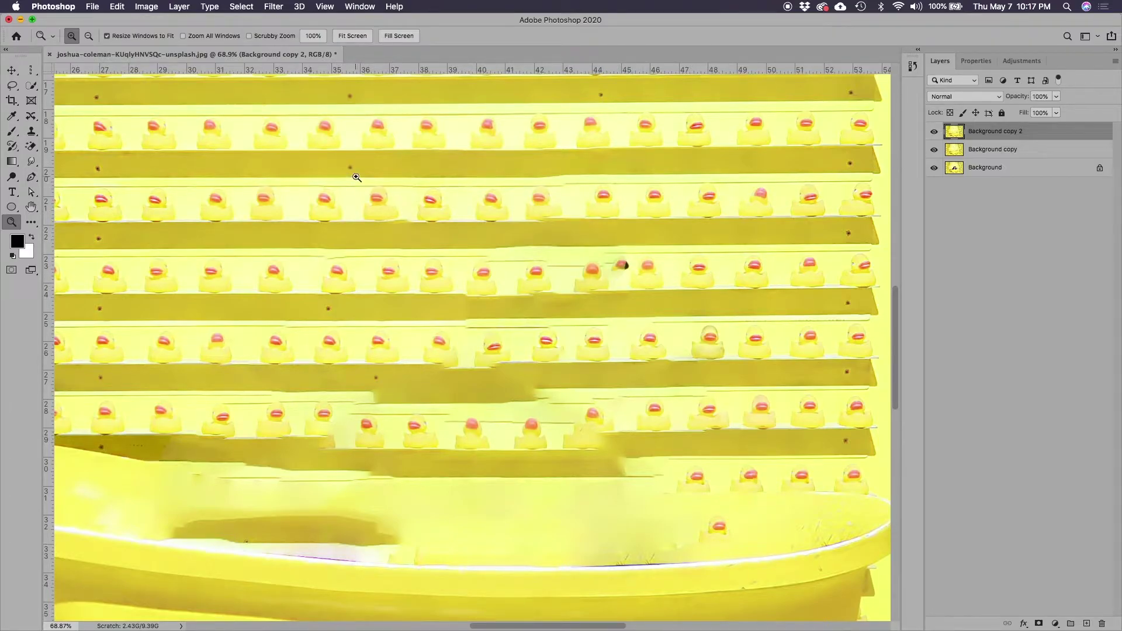
click(32, 132)
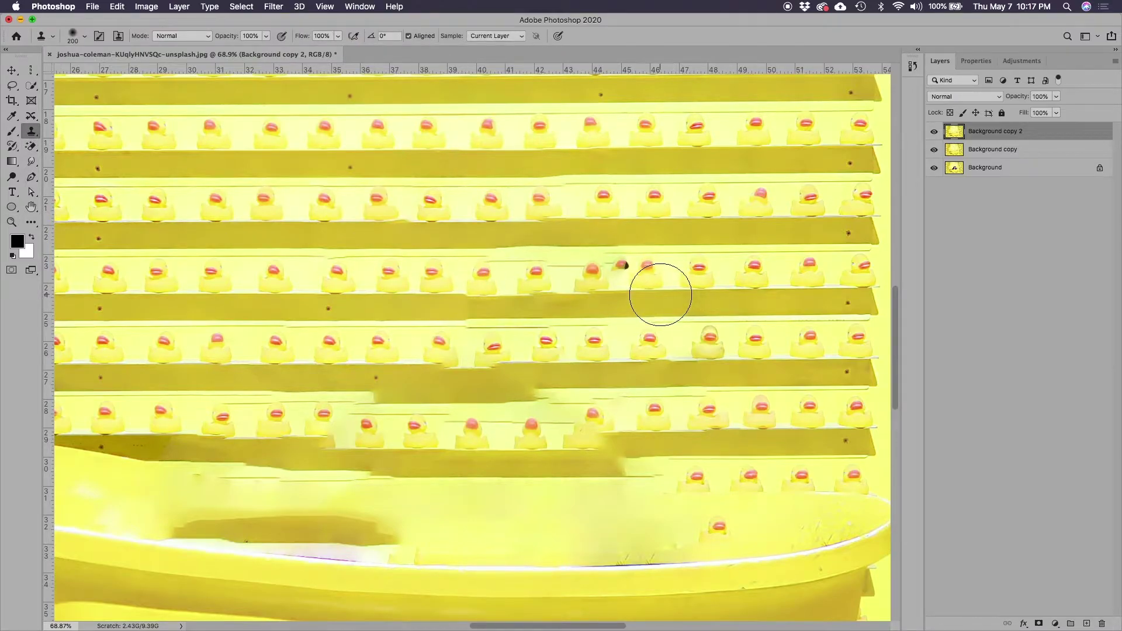
key(bracketleft)
key(bracketleft)
key(bracketleft)
key(bracketleft)
key(bracketleft)
alt+click(295, 255)
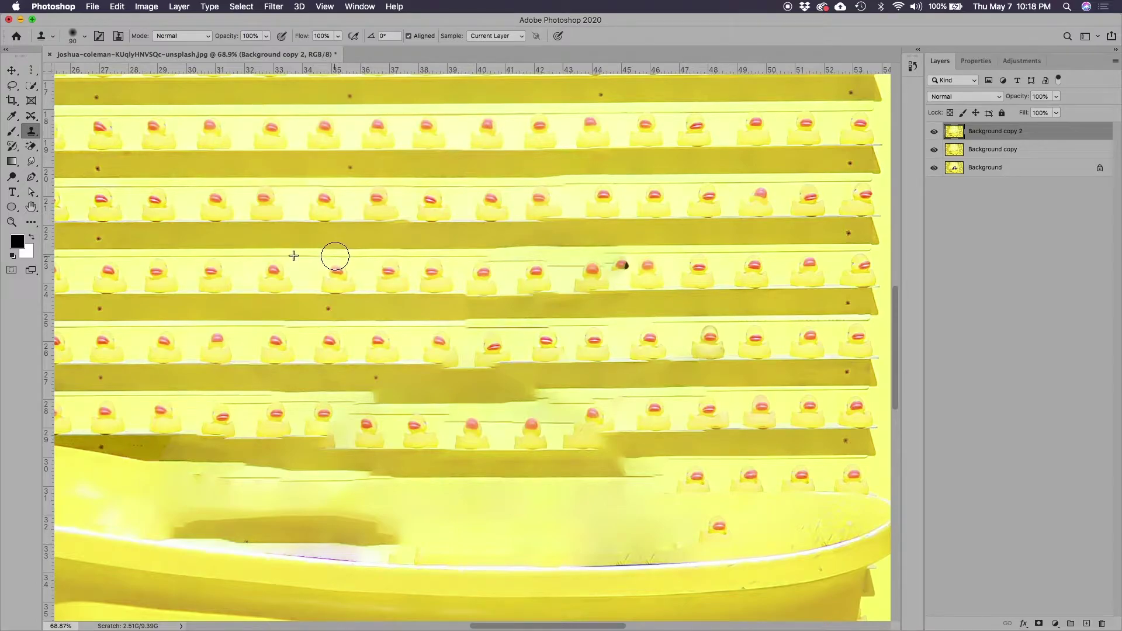
alt+click(464, 258)
drag(469, 258, 512, 258)
drag(516, 256, 525, 258)
- Clone over the smudged duck body in the same row, undoing the first dab and stamping again
click(600, 280)
key(super+z)
drag(600, 283, 585, 279)
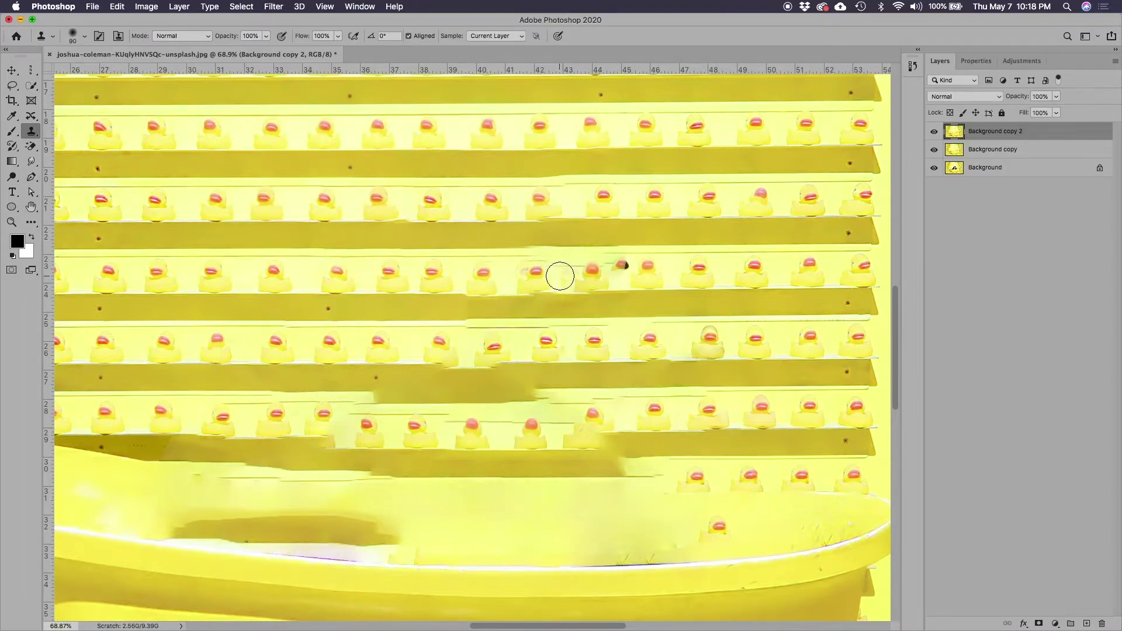
- Clone the clean wall over the black spot and stray beak between two ducks in that row with a 70 px brush
key(bracketleft)
key(bracketleft)
right_click(672, 258)
key(Escape)
alt+click(672, 259)
drag(628, 260, 617, 267)
click(621, 264)
click(618, 264)
click(620, 266)
click(621, 265)
right_click(725, 262)
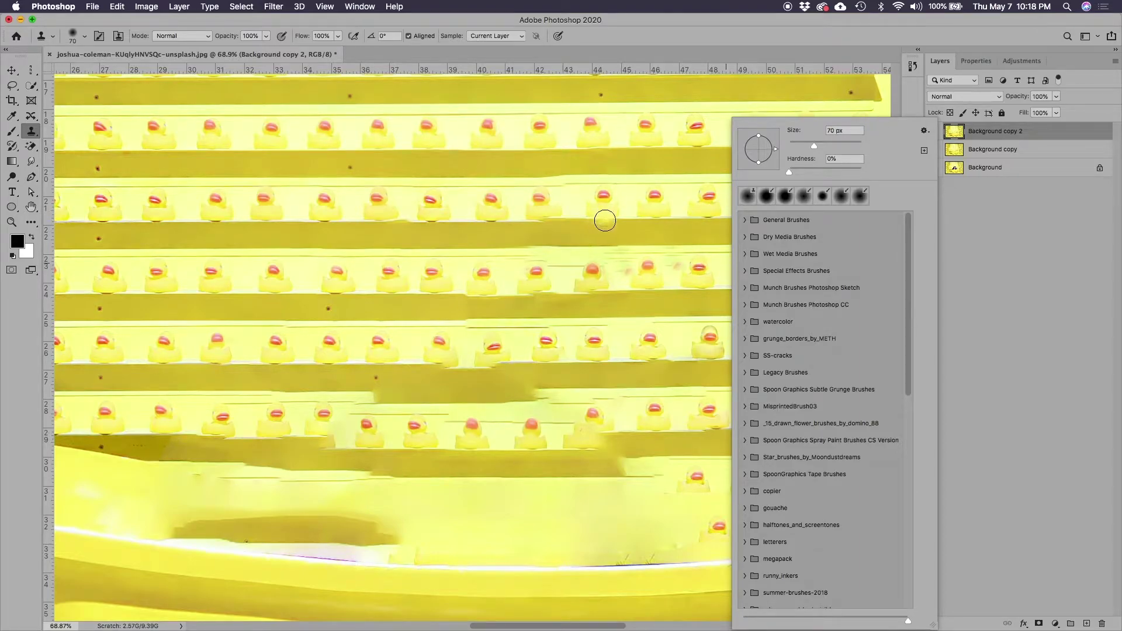
click(608, 222)
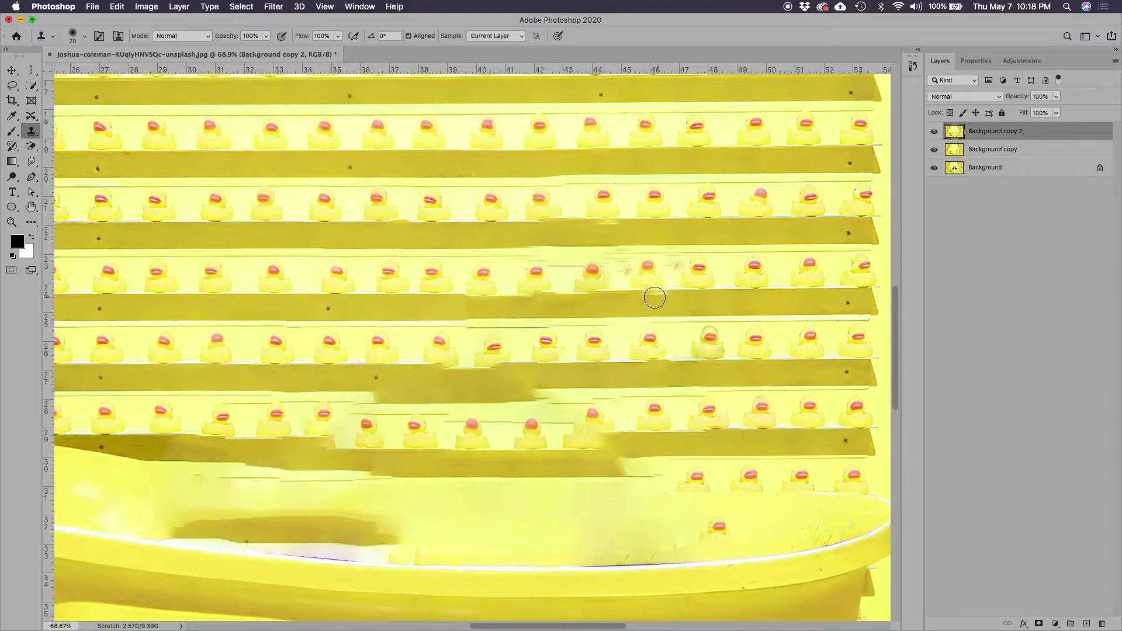
alt+click(764, 282)
- Select a clean block of five ducks across two shelf rows with the Polygonal Lasso and copy it to a new layer
click(12, 86)
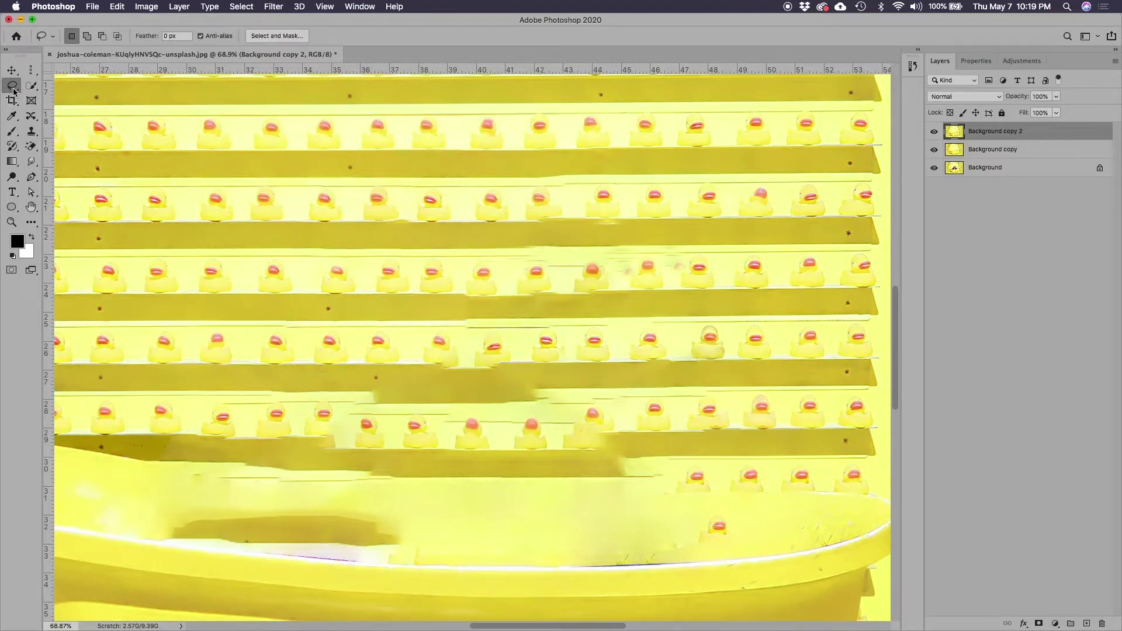
right_click(13, 90)
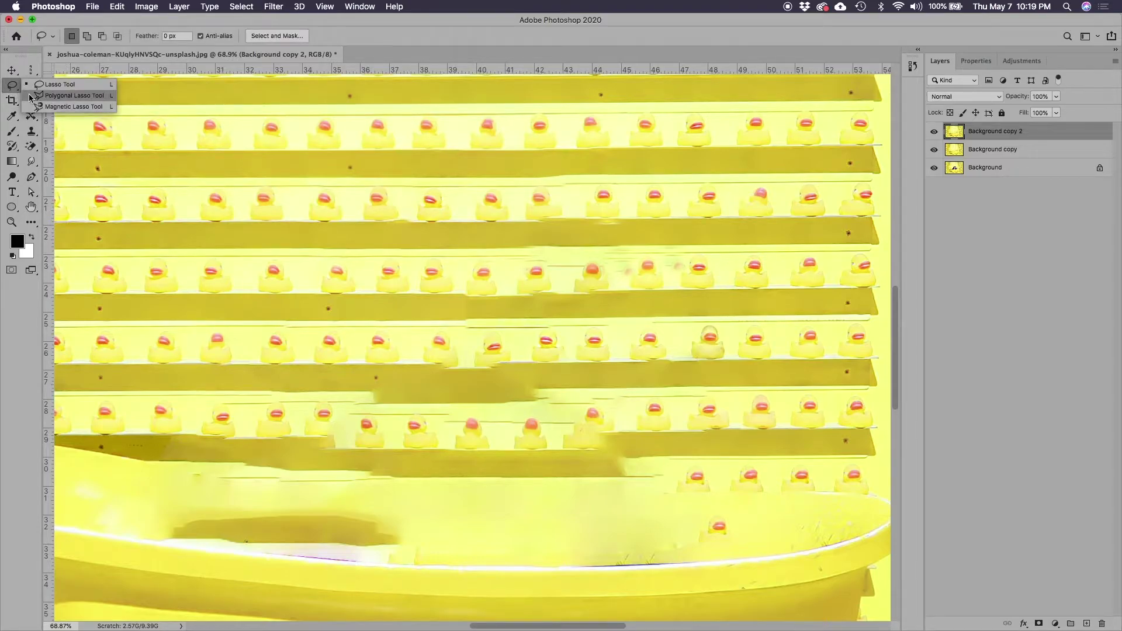
click(30, 97)
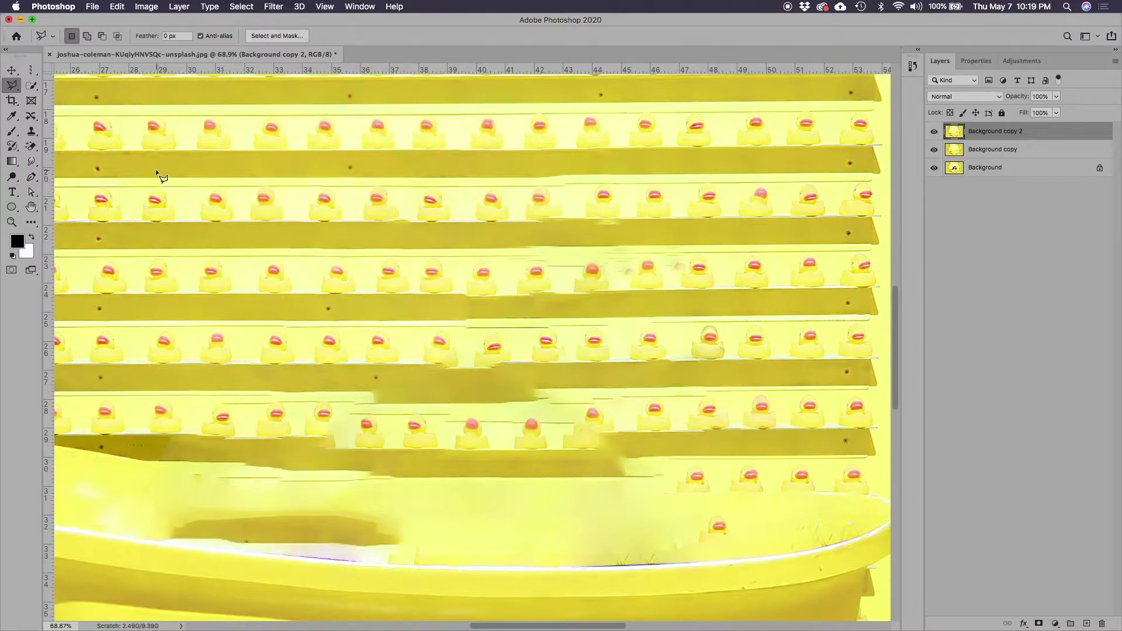
click(130, 168)
click(129, 305)
click(414, 302)
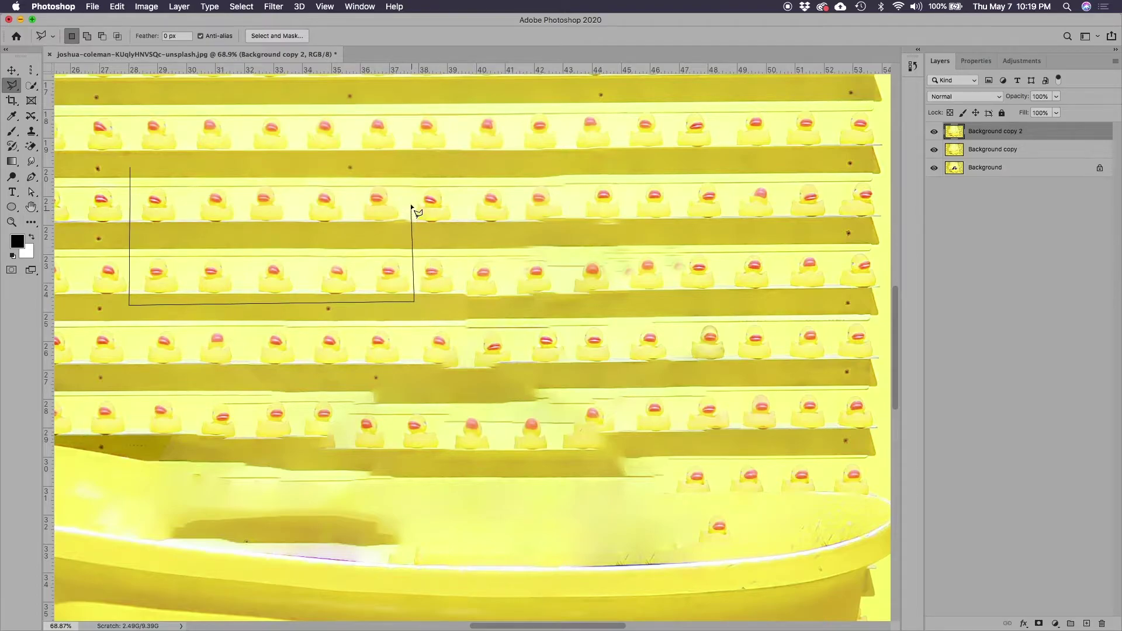
click(409, 158)
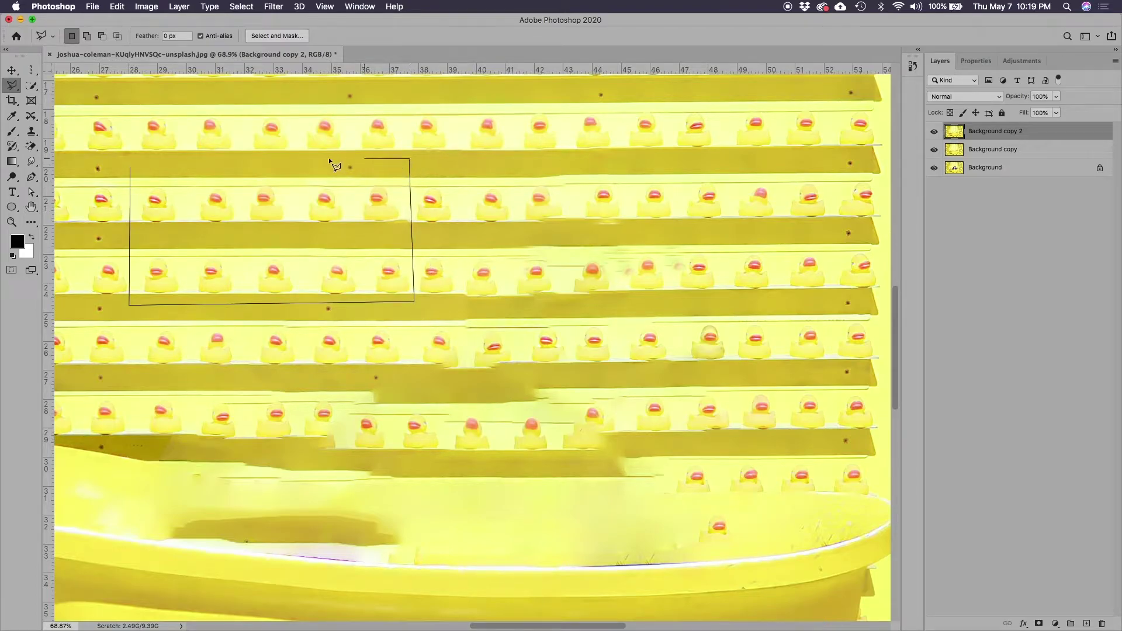
click(130, 168)
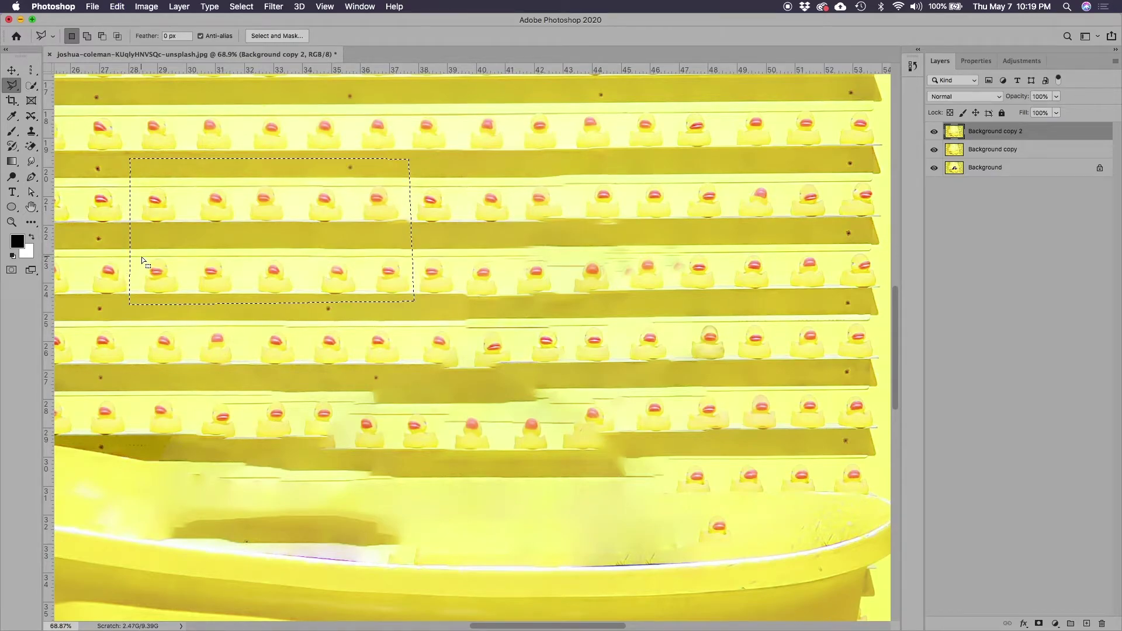
key(super+j)
- Move the copied duck block over the smudged ducks in the two rows below, scale it to 100.66% and align it with the shelves
click(11, 71)
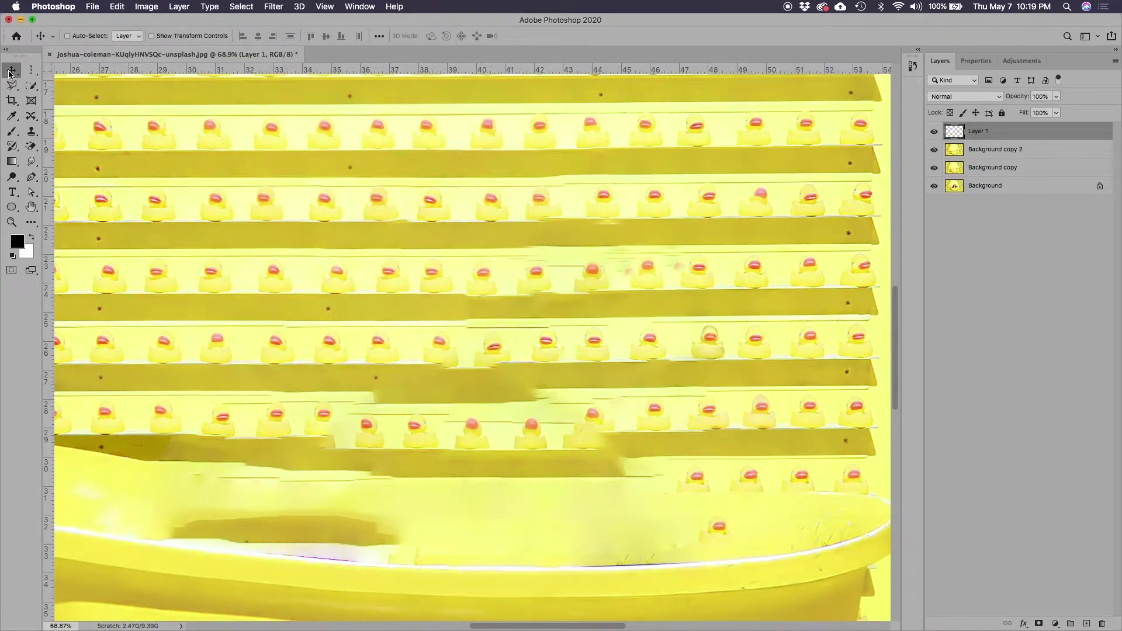
drag(345, 203, 668, 278)
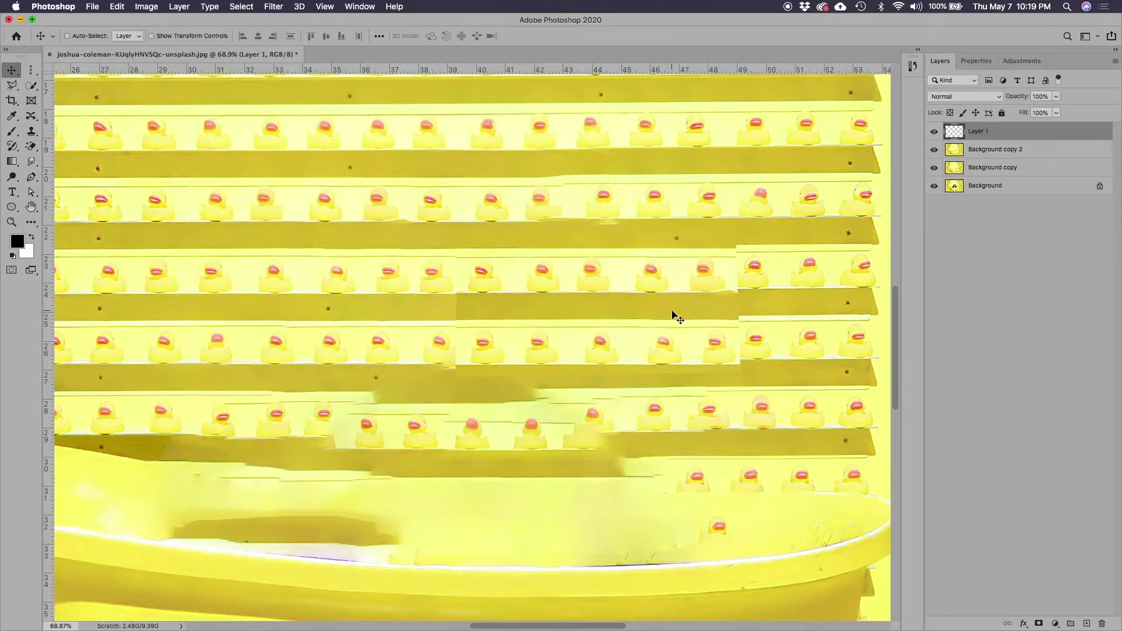
key(ctrl+t)
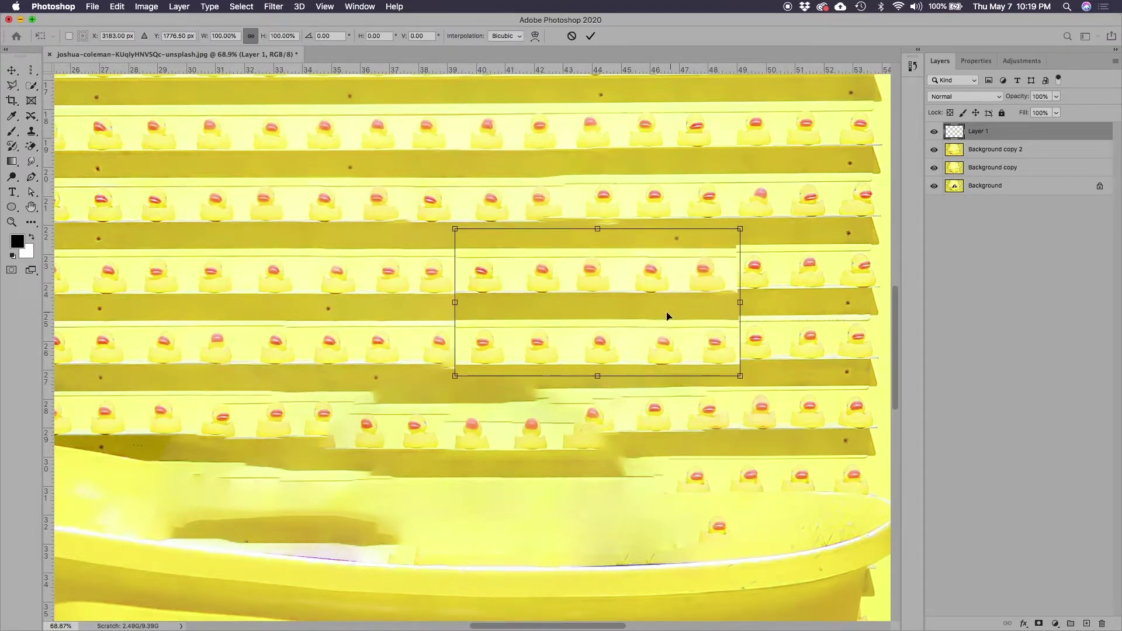
drag(739, 229, 734, 213)
drag(713, 311, 703, 307)
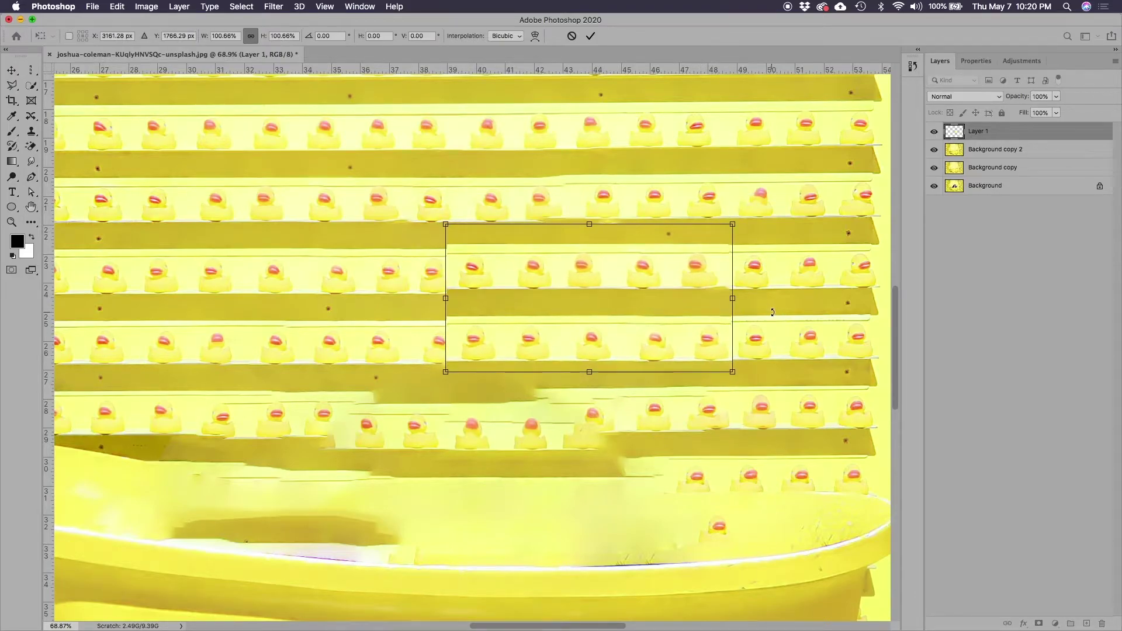
drag(467, 369, 446, 360)
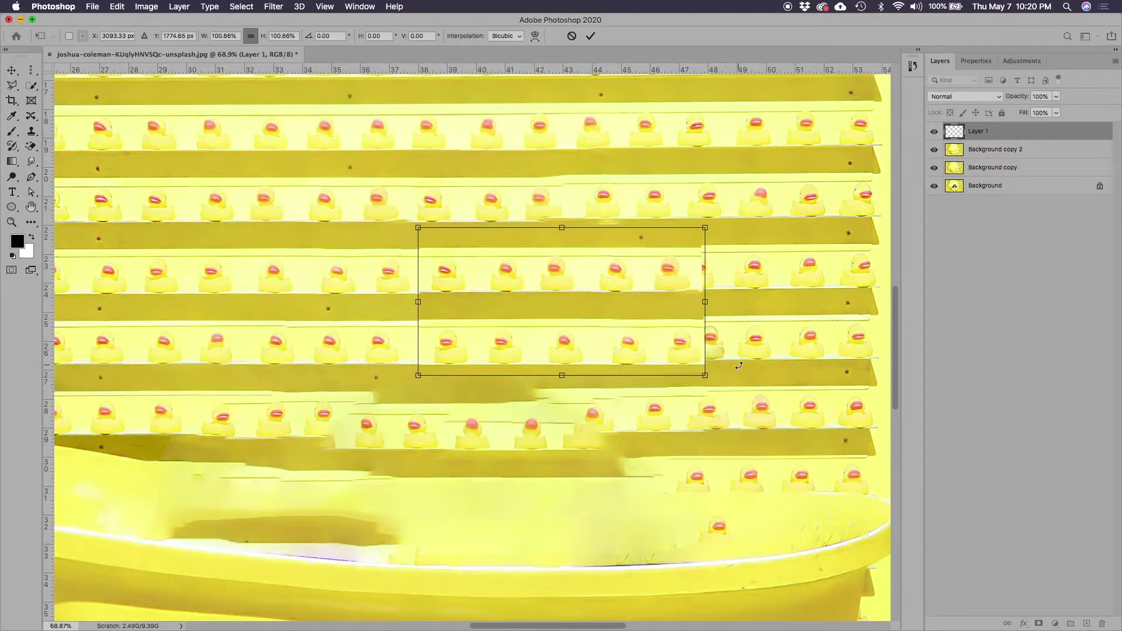
key(Return)
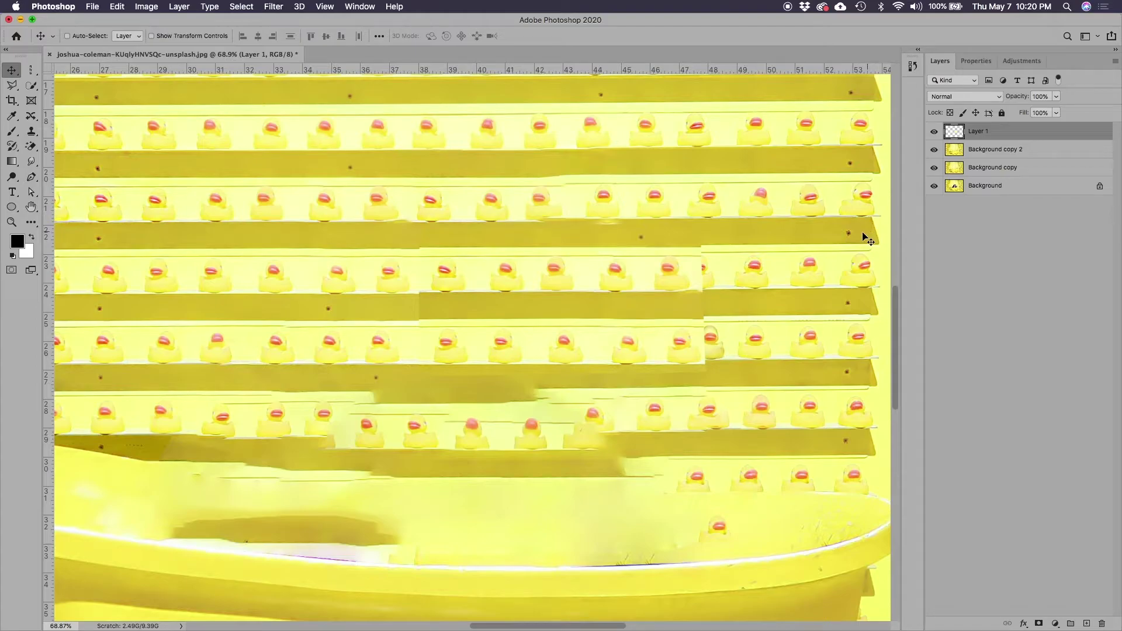
- Add a layer mask to the duck patch and blend its side edges with a black brush at 58% opacity
click(1040, 625)
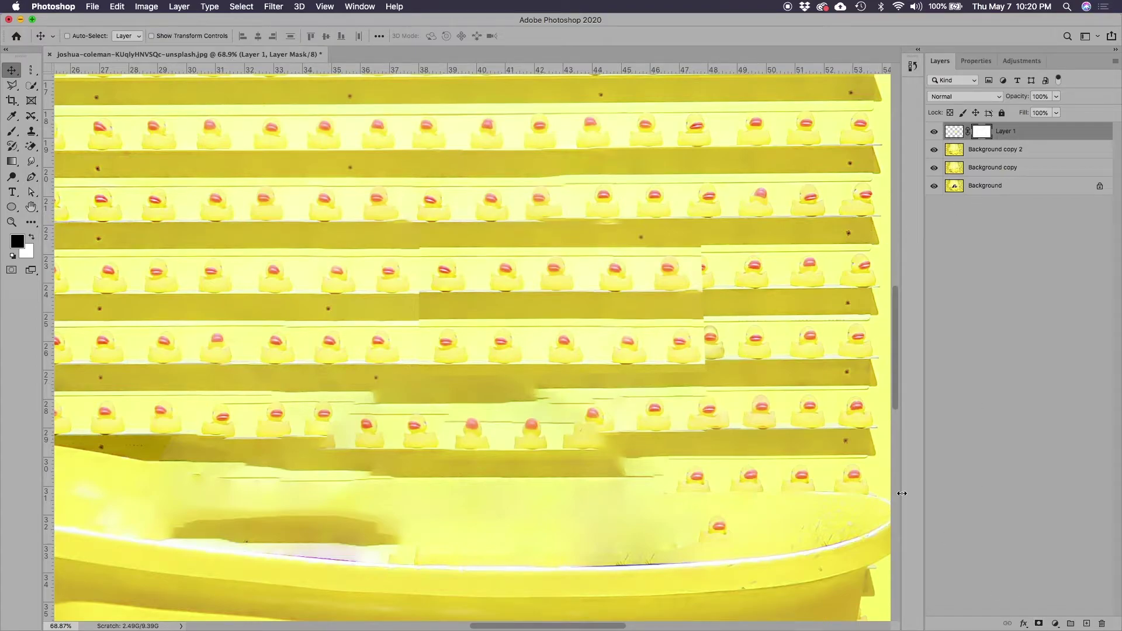
click(12, 131)
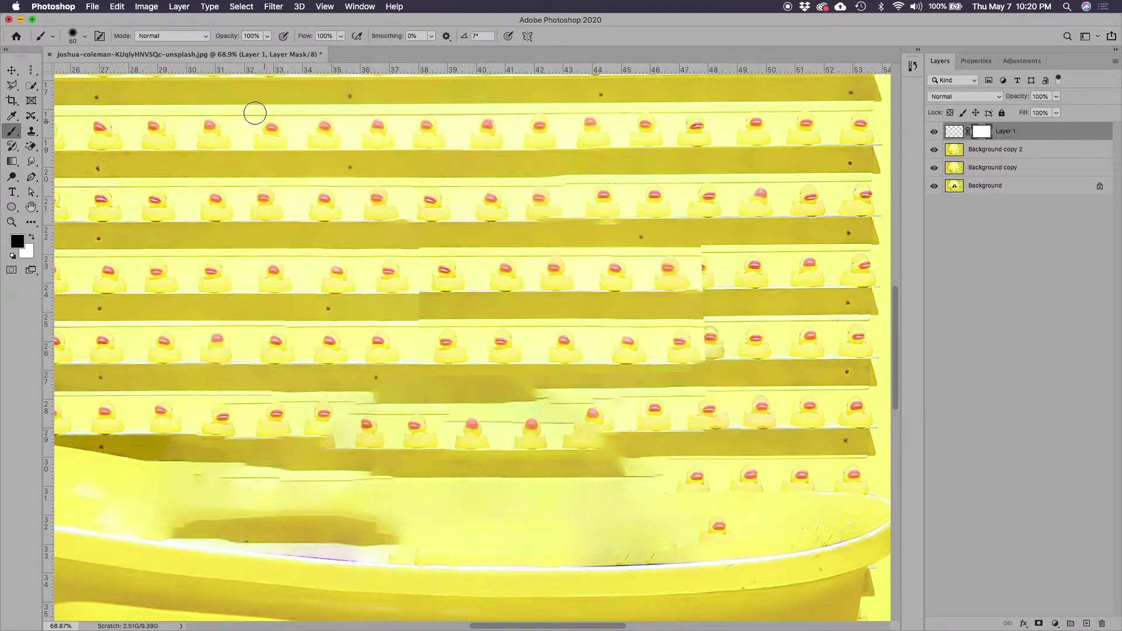
click(268, 36)
mouse_move(696, 237)
mouse_down()
mouse_move(710, 268)
mouse_move(708, 283)
mouse_move(704, 238)
mouse_move(703, 287)
mouse_move(700, 238)
mouse_move(704, 379)
mouse_move(707, 279)
mouse_move(705, 366)
mouse_move(706, 311)
mouse_up()
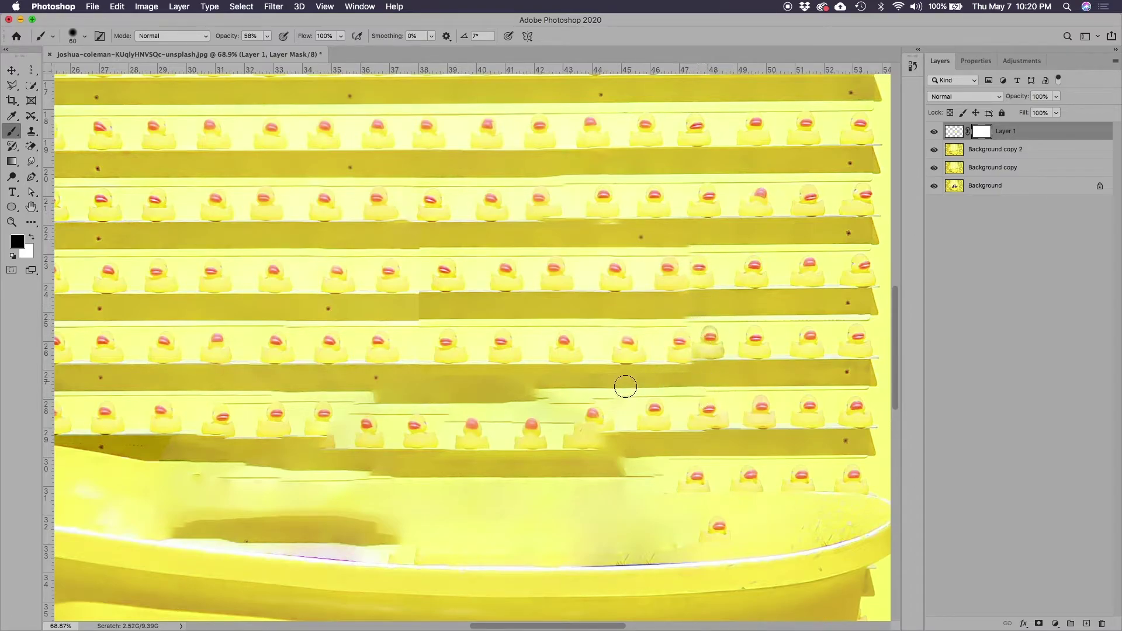
mouse_move(413, 311)
mouse_down()
mouse_move(423, 248)
mouse_move(414, 313)
mouse_up()
- Place the cut-out pair's PSD file from the Desktop into the bathtub image as an embedded object
scroll(591, 409, down, 1)
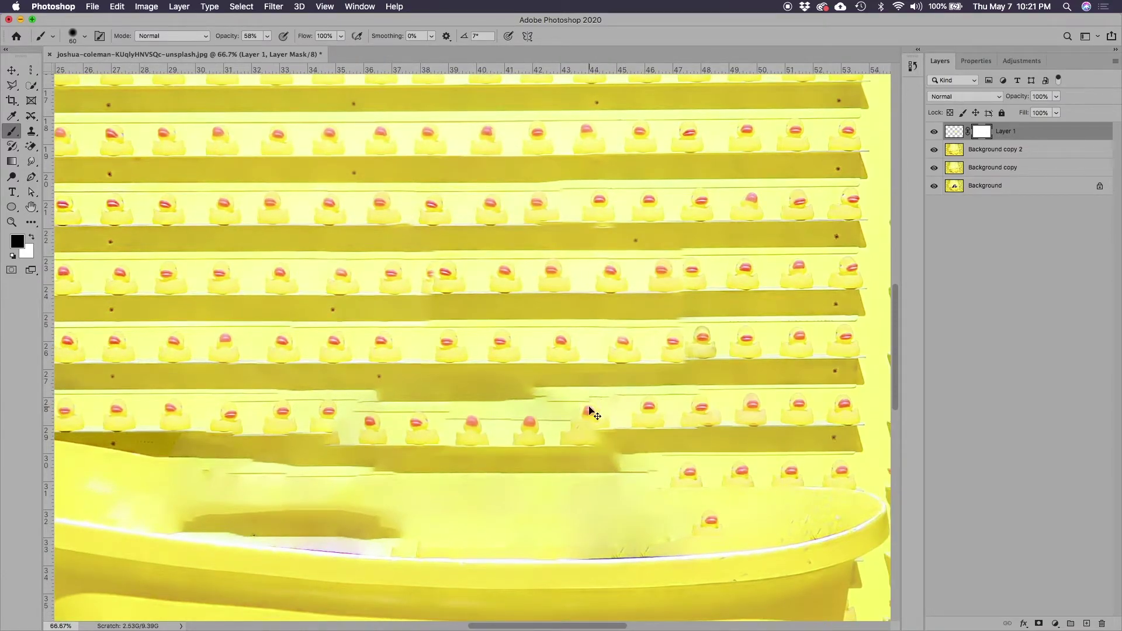
key(super+0)
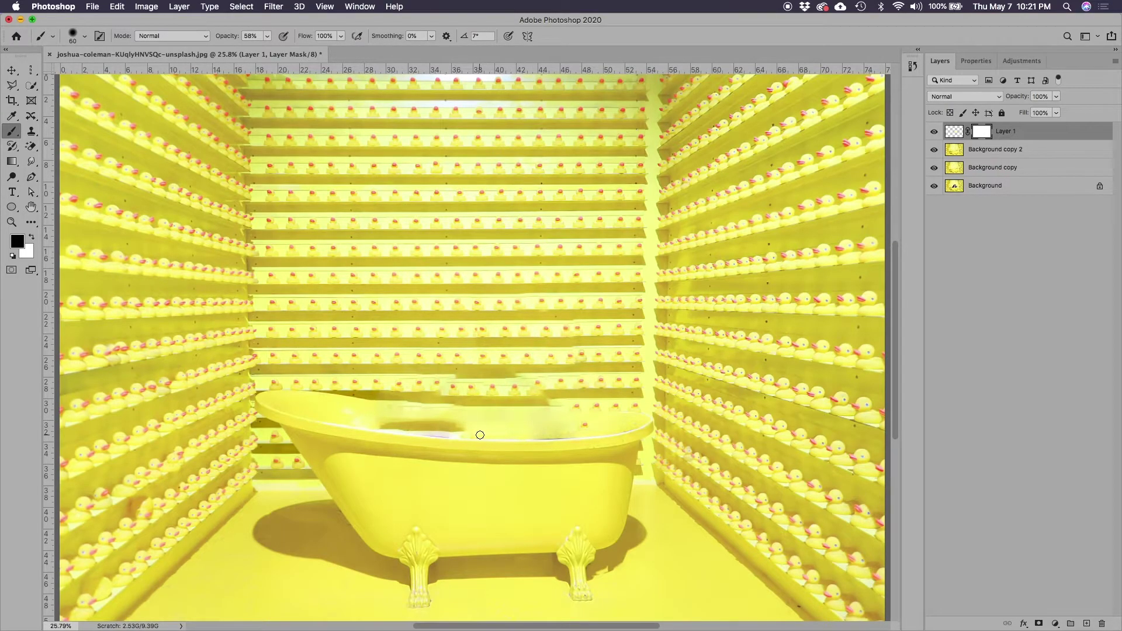
click(95, 6)
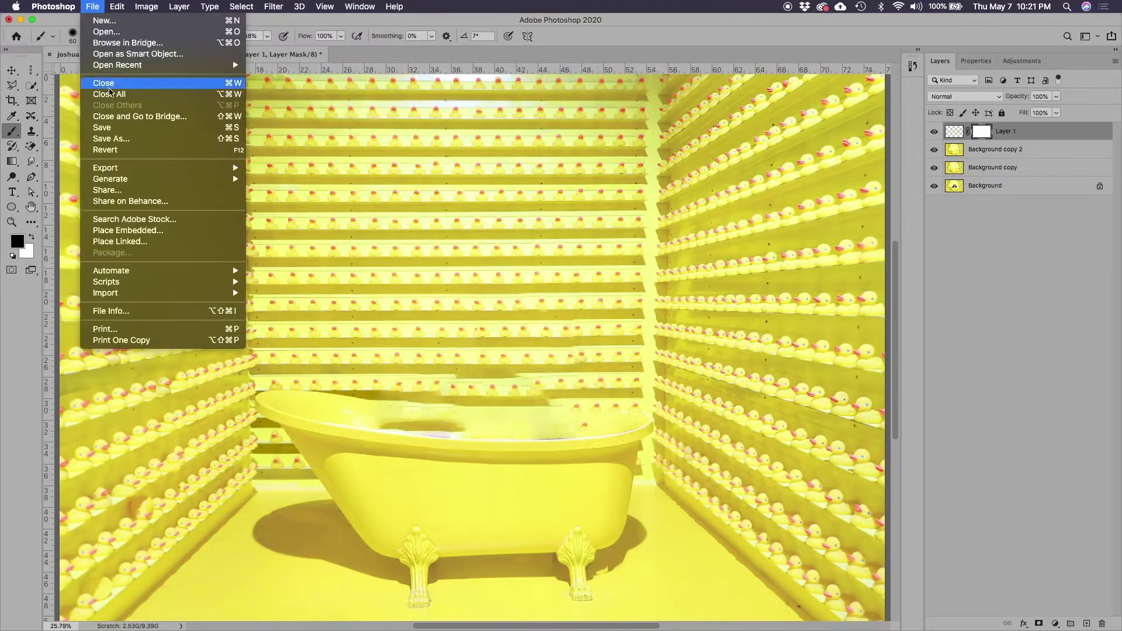
click(112, 231)
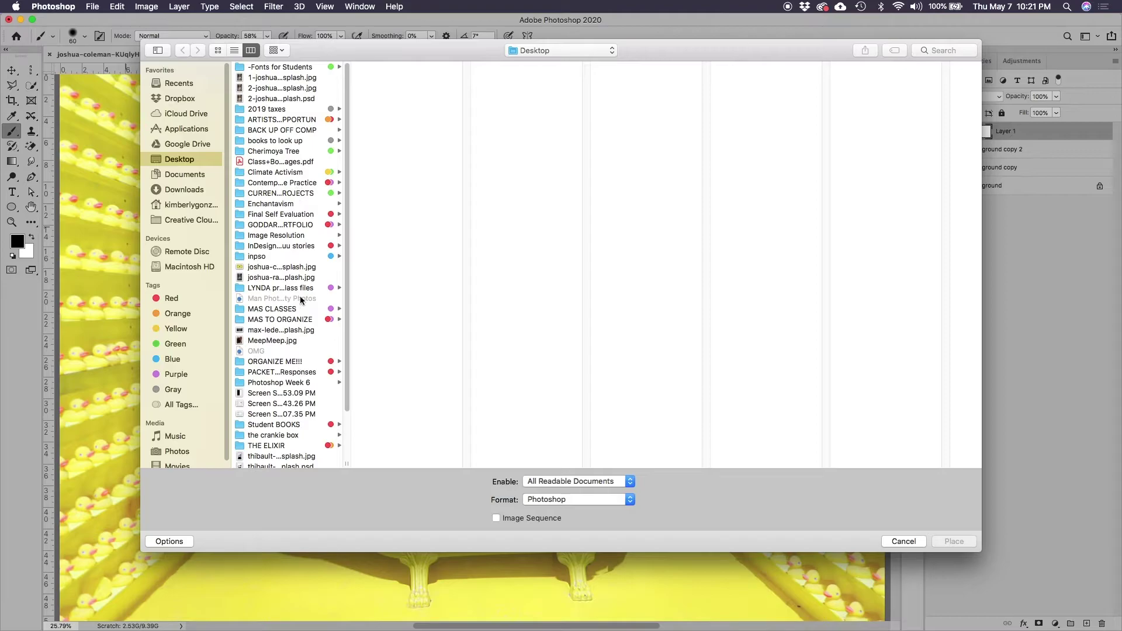
click(274, 79)
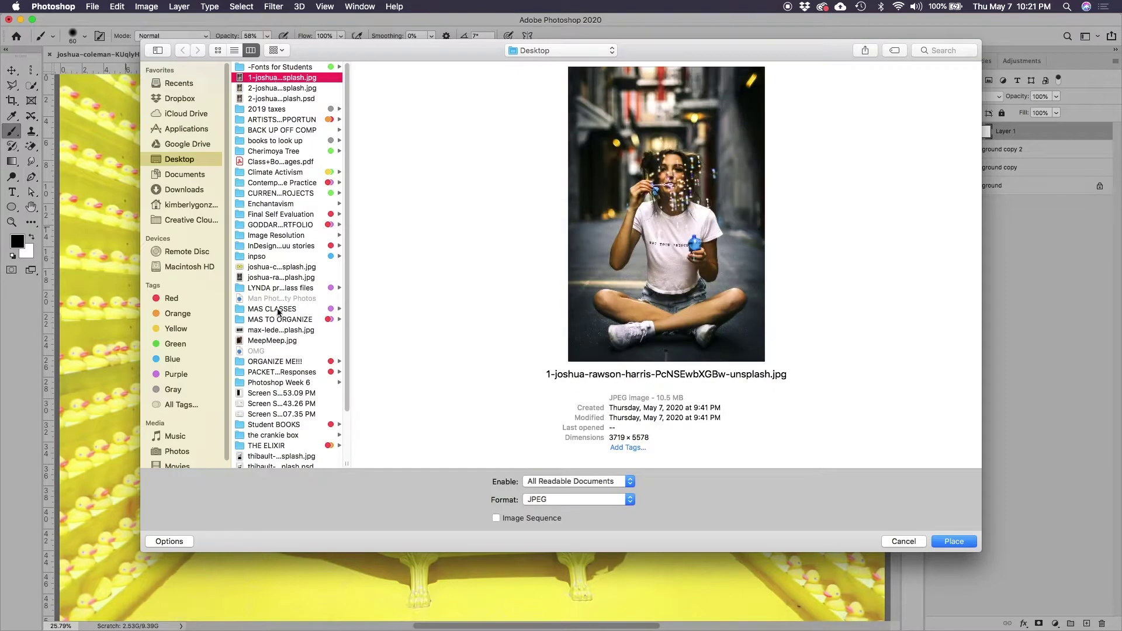
scroll(287, 368, down, 5)
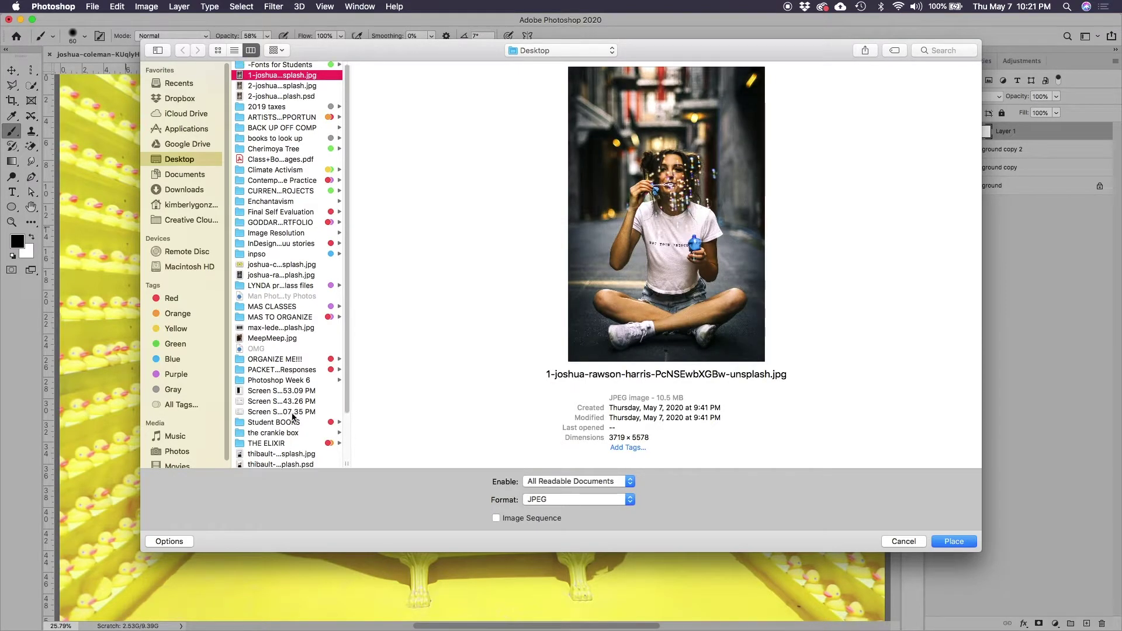
click(295, 401)
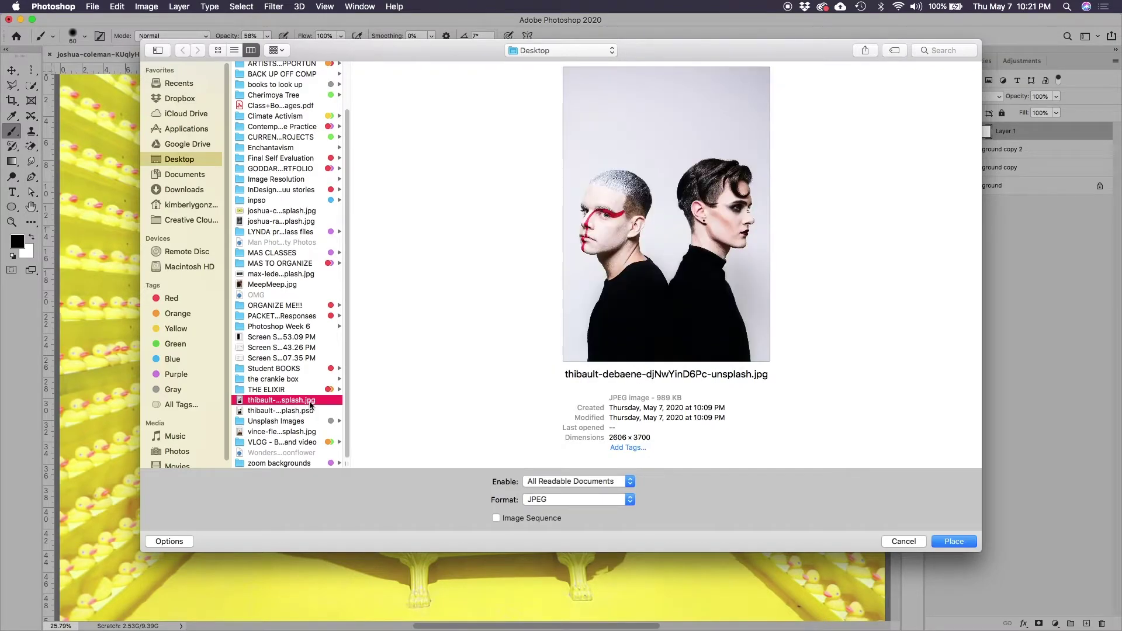
click(303, 411)
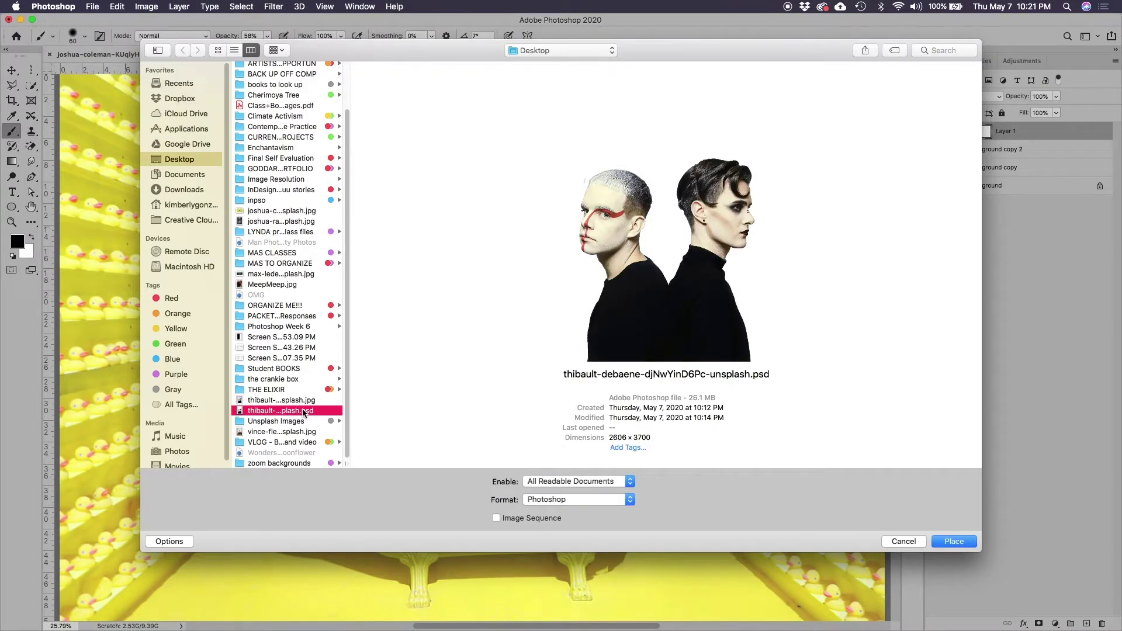
click(952, 541)
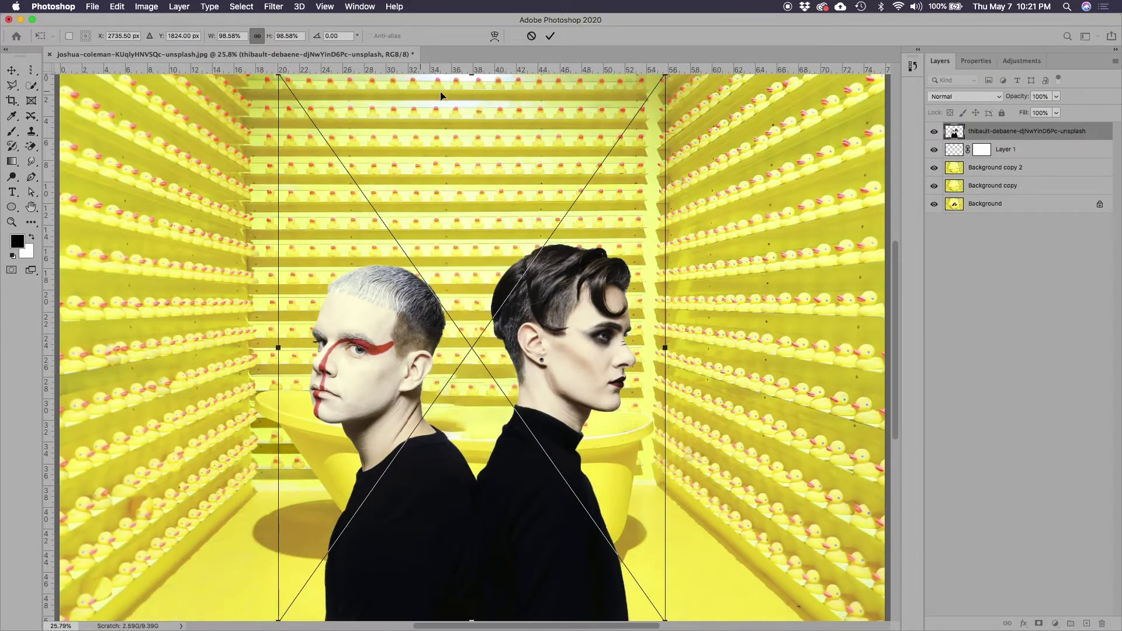
- Scale the placed pair down to about 41.73% and position it so the torsos end at the bathtub's front rim
key(super+minus)
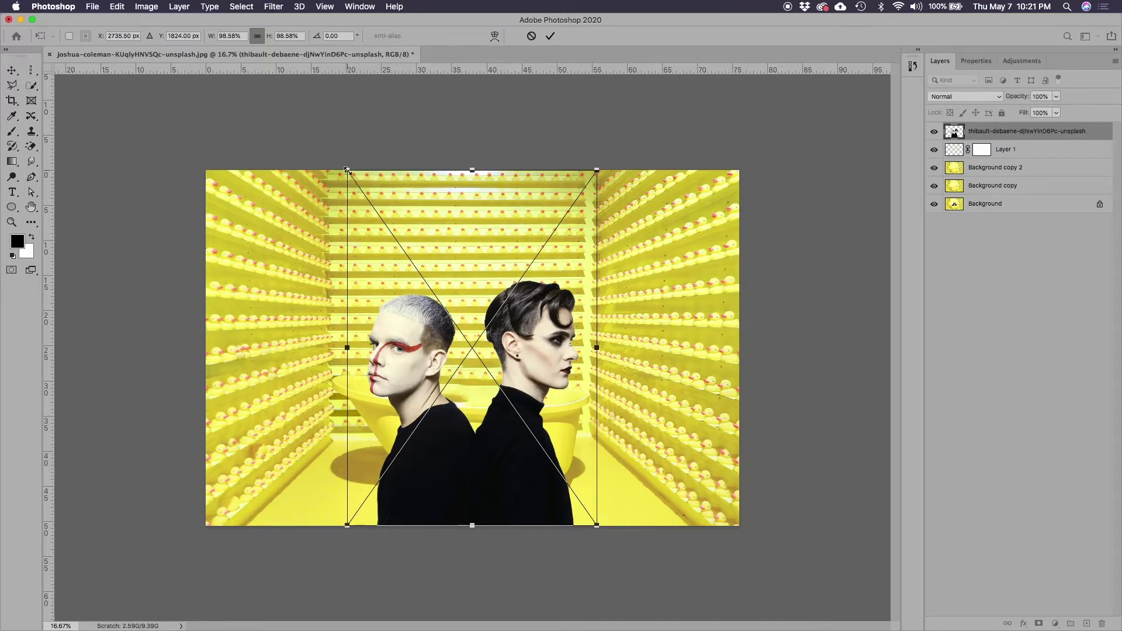
drag(348, 170, 422, 277)
drag(505, 488, 467, 394)
drag(559, 183, 508, 255)
drag(454, 418, 487, 400)
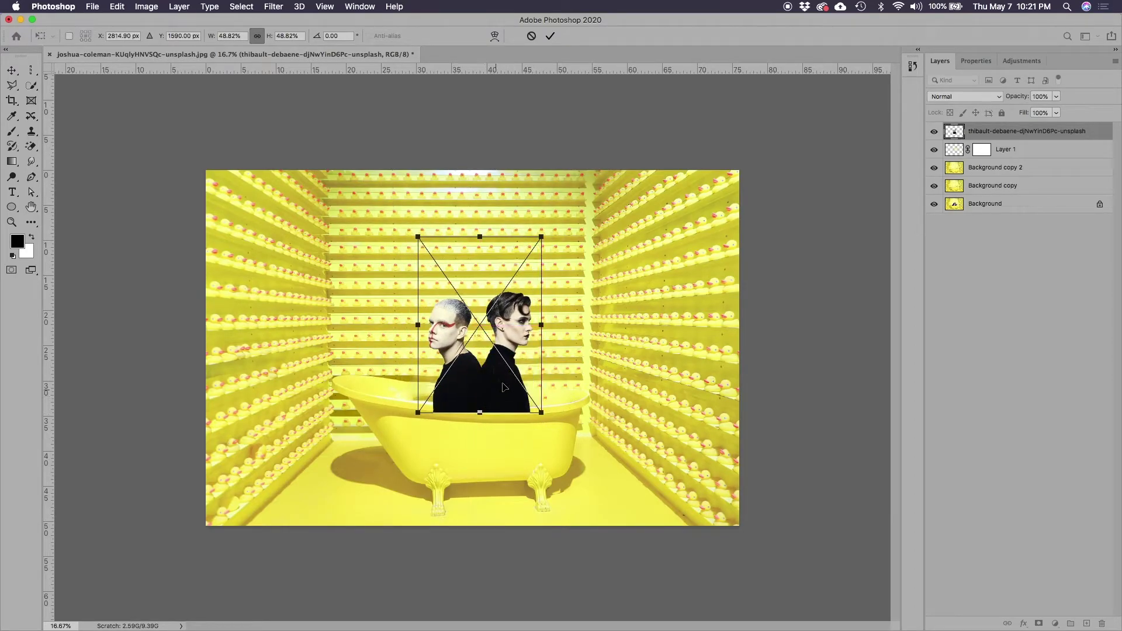
drag(541, 236, 525, 262)
drag(485, 404, 494, 402)
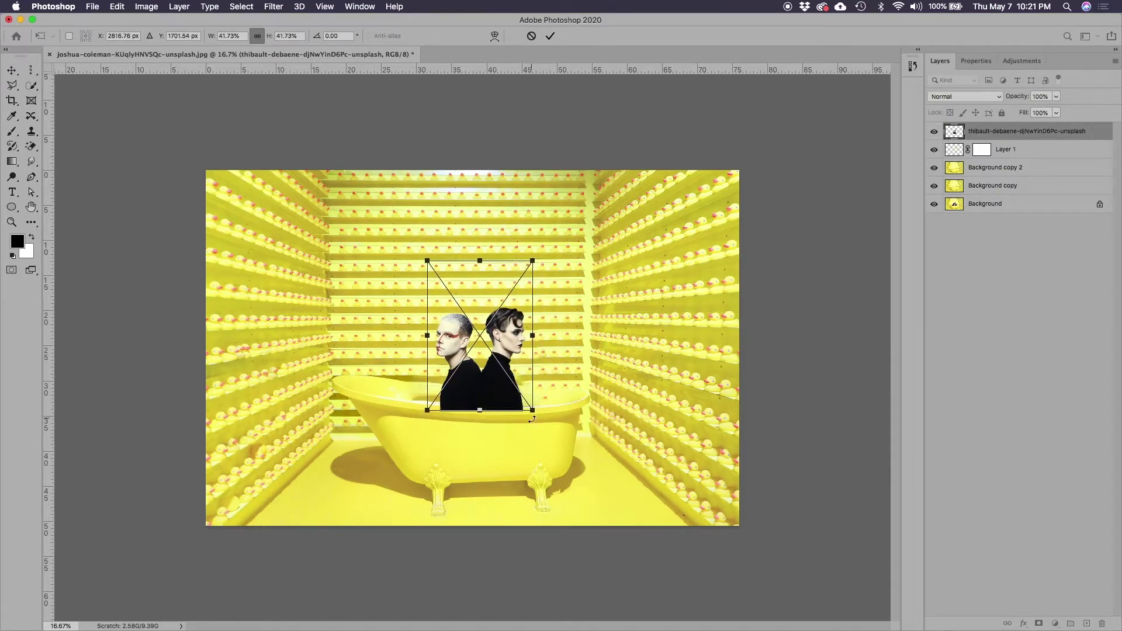
key(Return)
key(b)
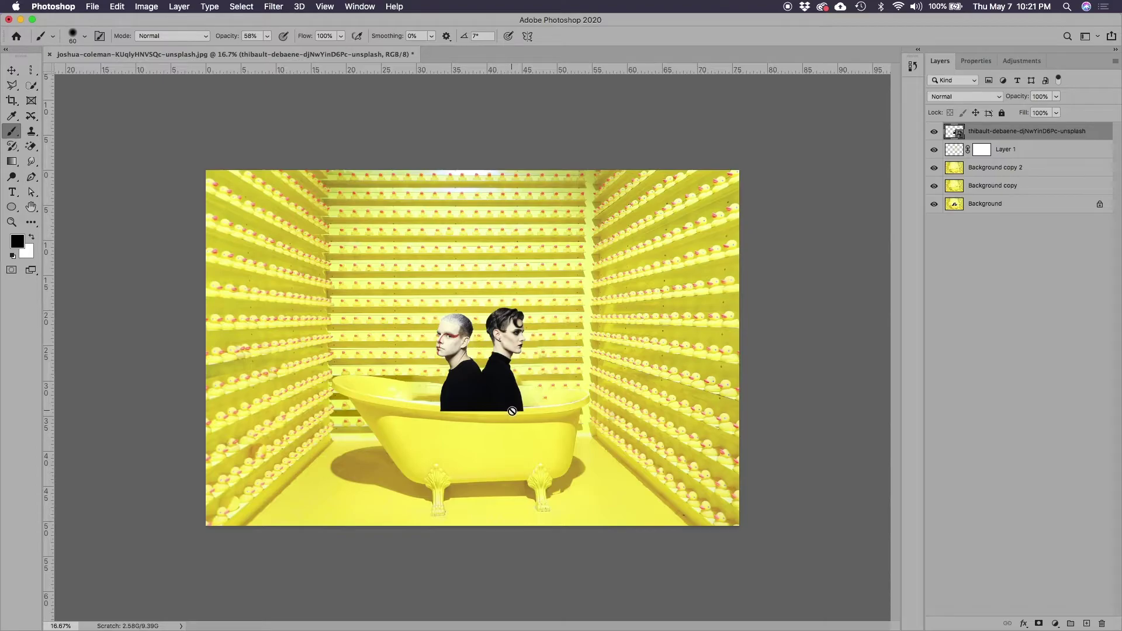
- Enlarge the pair to about 53.49%, keeping the torsos' lower edge at the bathtub rim
key(super+t)
drag(534, 260, 563, 218)
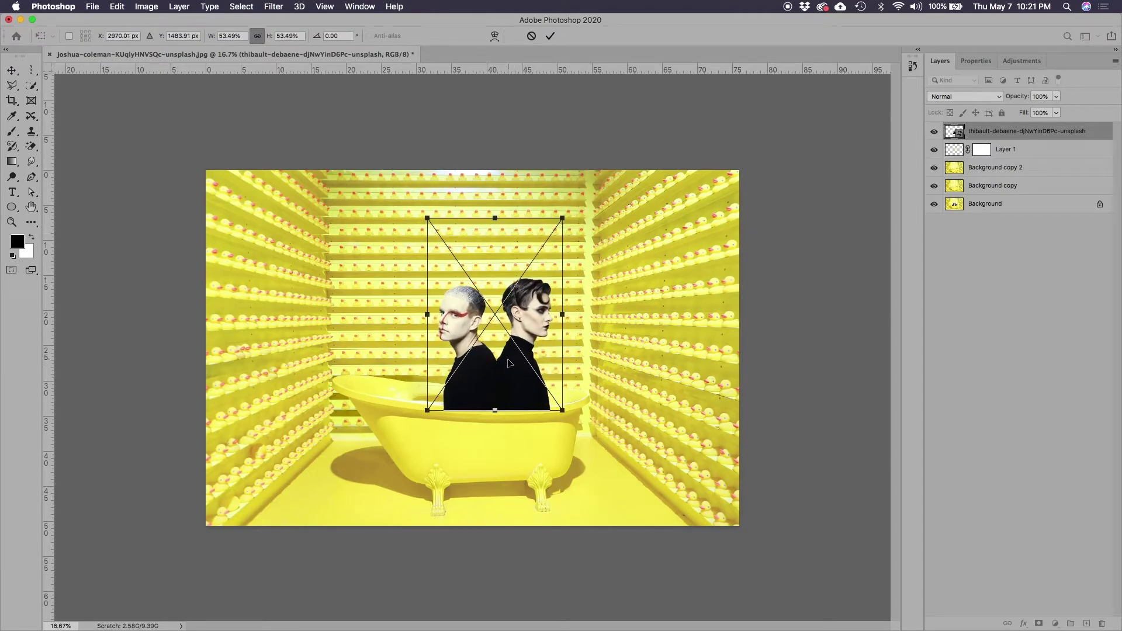
key(Return)
- Rasterize the pair's smart object and shift the pair slightly toward the bathtub's head end
key(b)
click(510, 397)
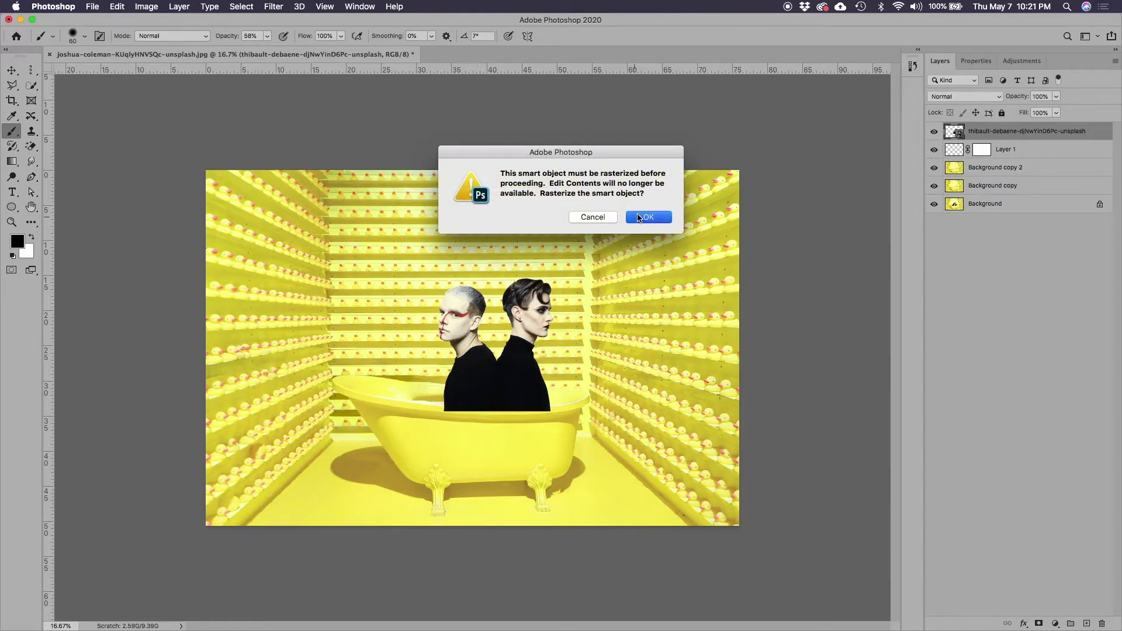
click(647, 218)
key(v)
mouse_move(532, 395)
mouse_down()
mouse_move(499, 385)
mouse_move(514, 389)
mouse_up()
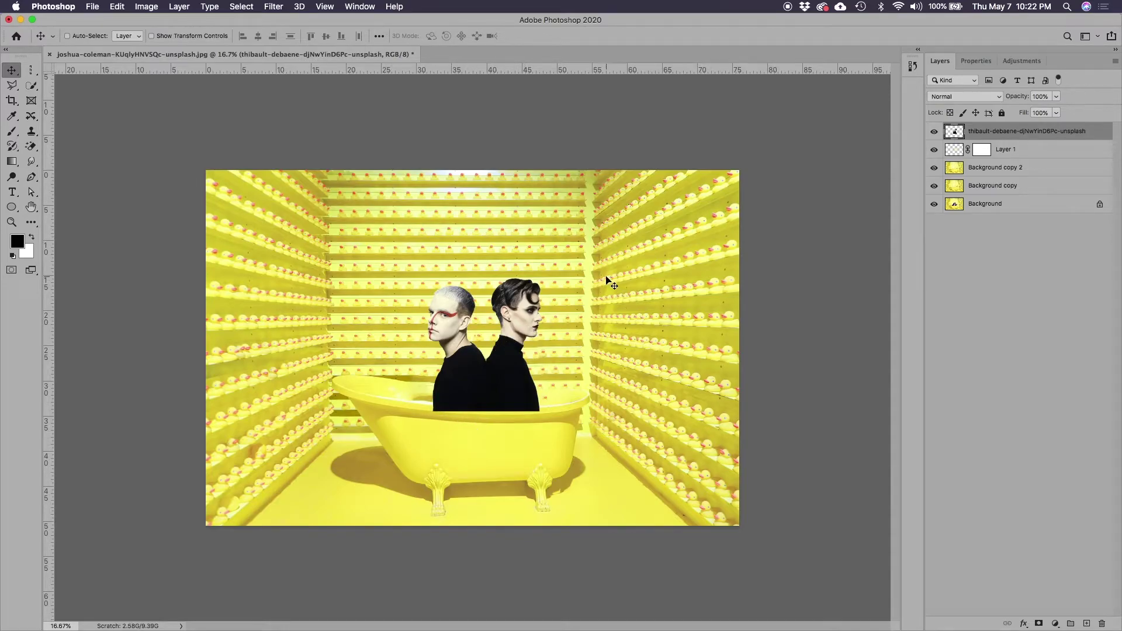
- Lower the pair layer's opacity to 65% and add a layer mask to it
drag(1057, 97, 1037, 108)
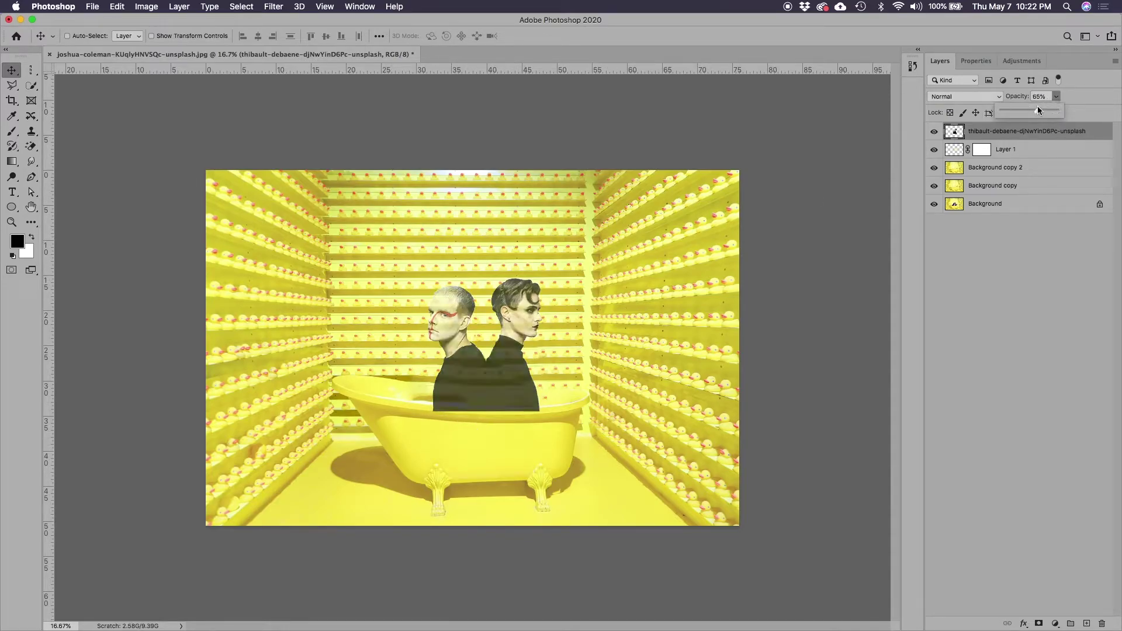
click(13, 223)
drag(397, 293, 587, 427)
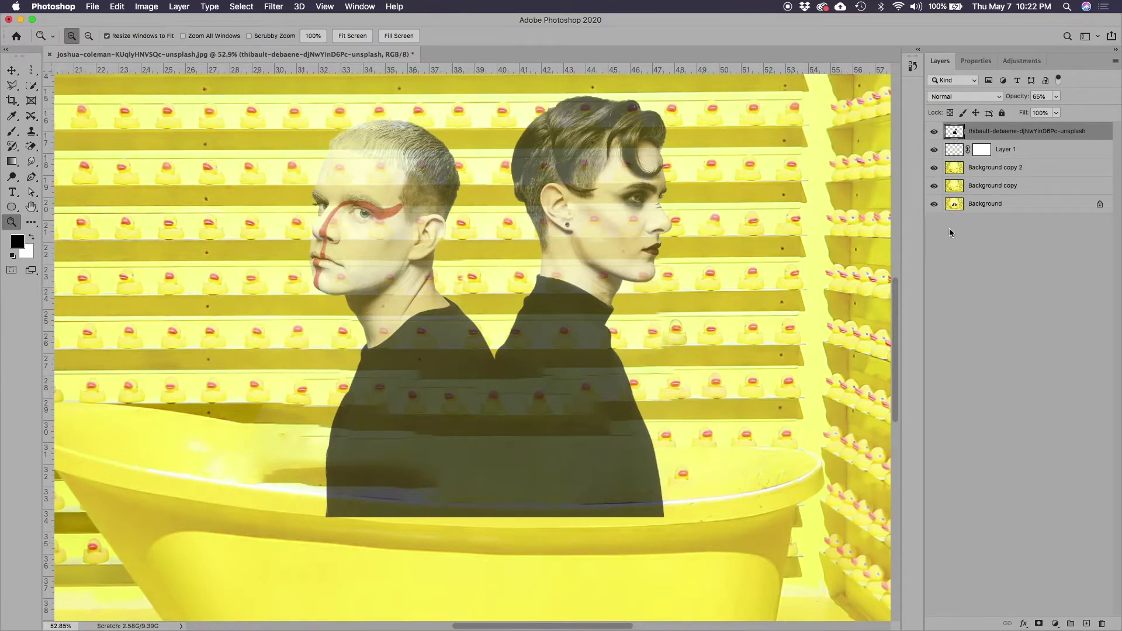
click(1039, 624)
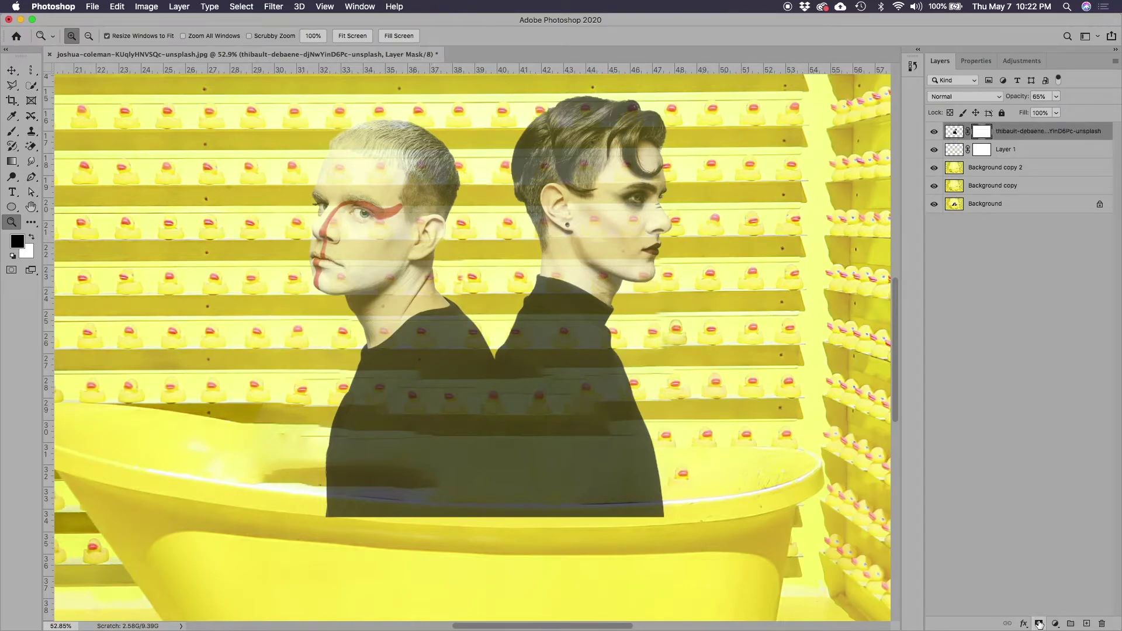
- Paint black on the pair's mask with the 60 px brush over the torsos' lower corner beneath the dark-haired person
click(13, 136)
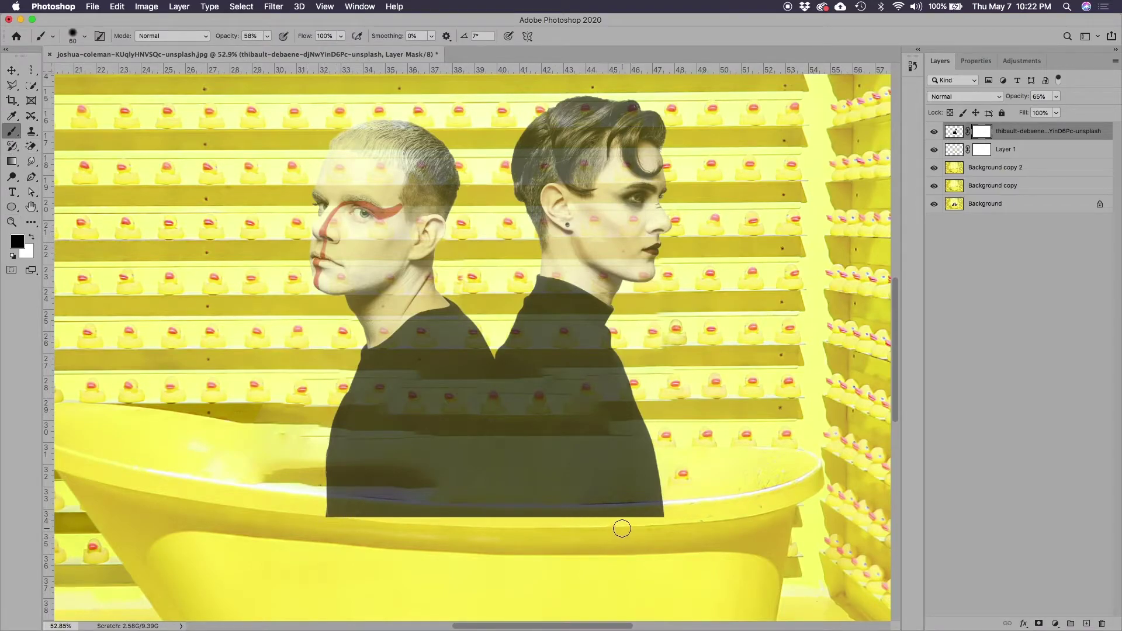
drag(656, 515, 671, 511)
click(80, 41)
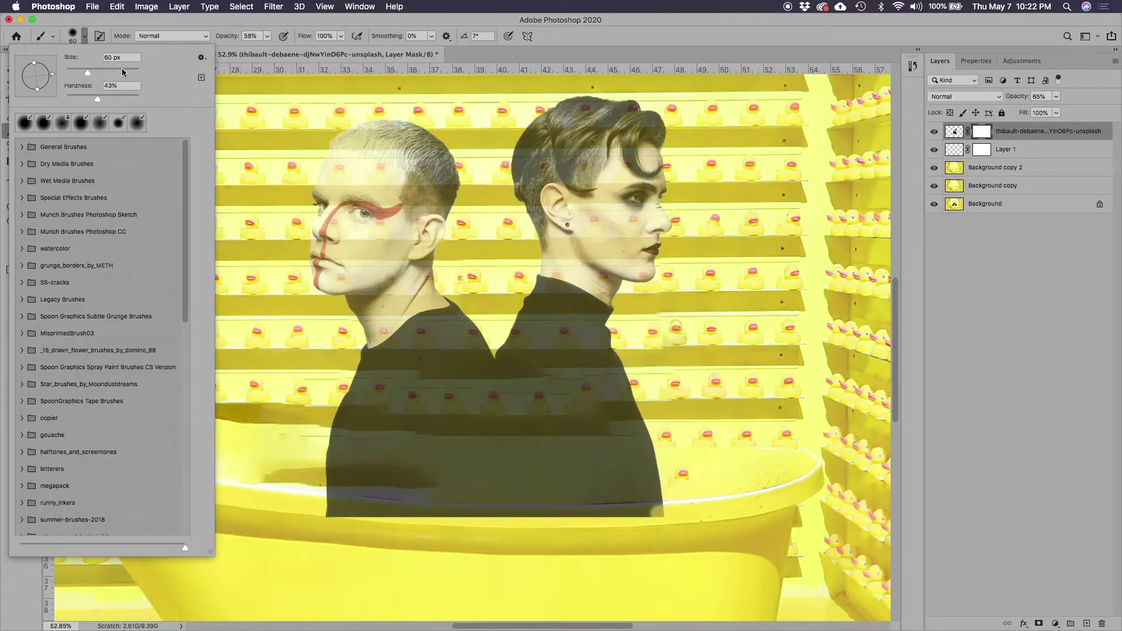
key(Return)
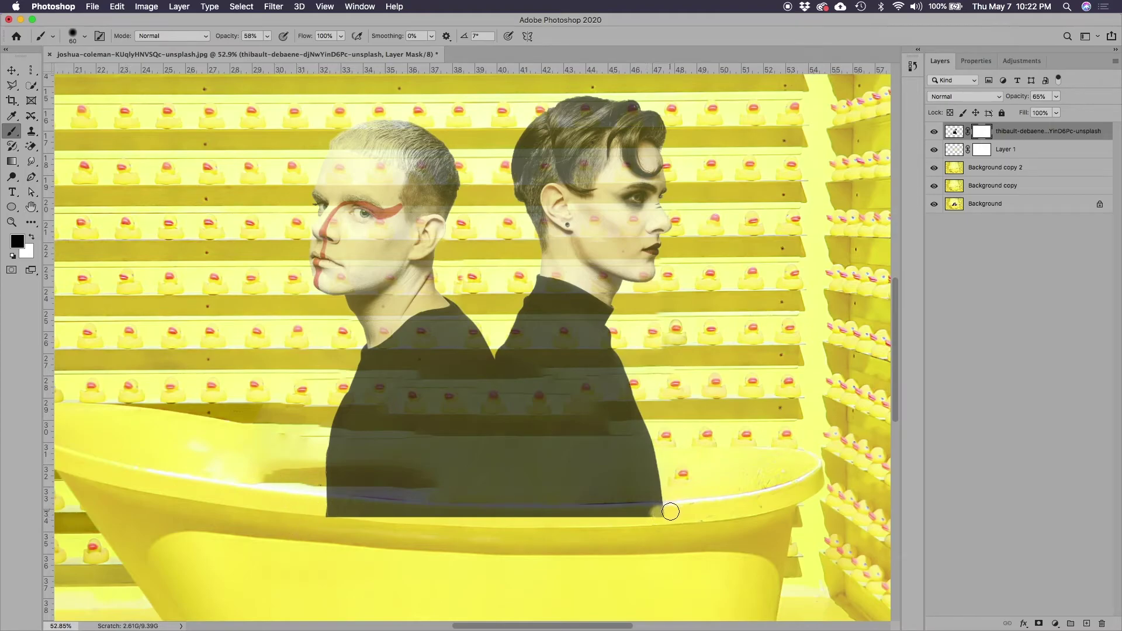
drag(661, 511, 618, 512)
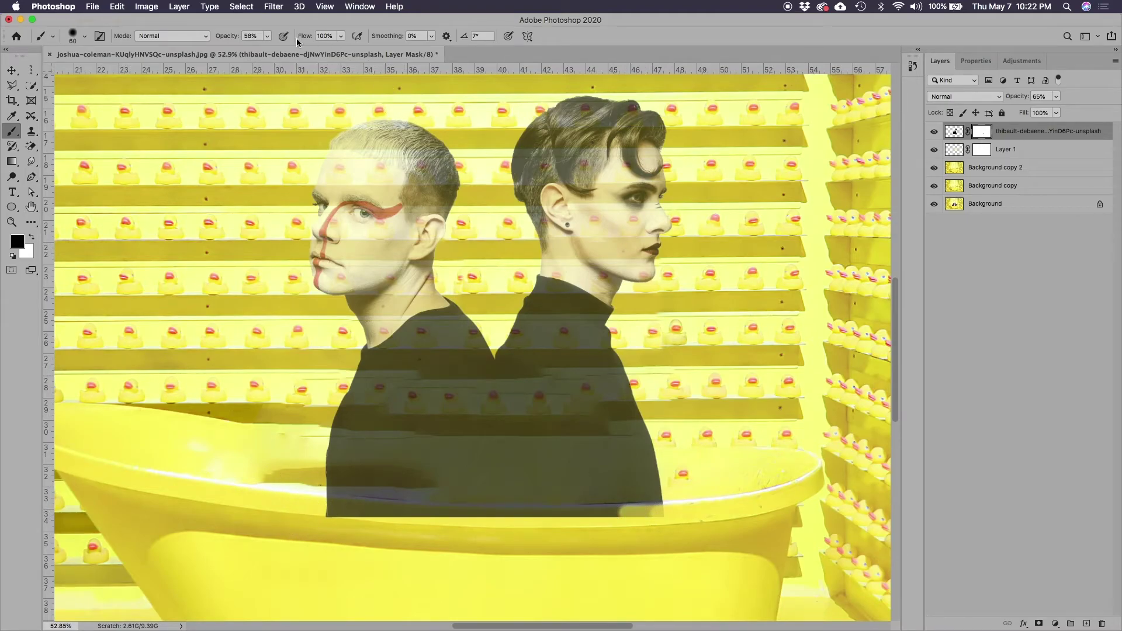
- Set the brush opacity to 100% and mask out the strip of the torsos overlapping the bathtub's front rim
drag(266, 53, 317, 52)
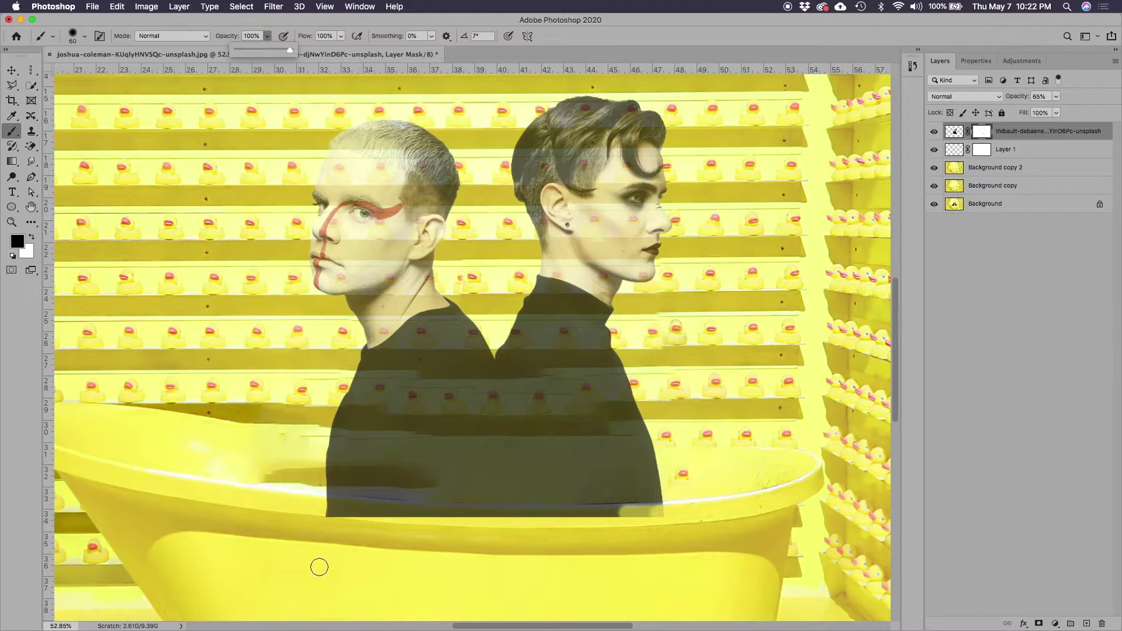
click(308, 506)
drag(308, 506, 592, 518)
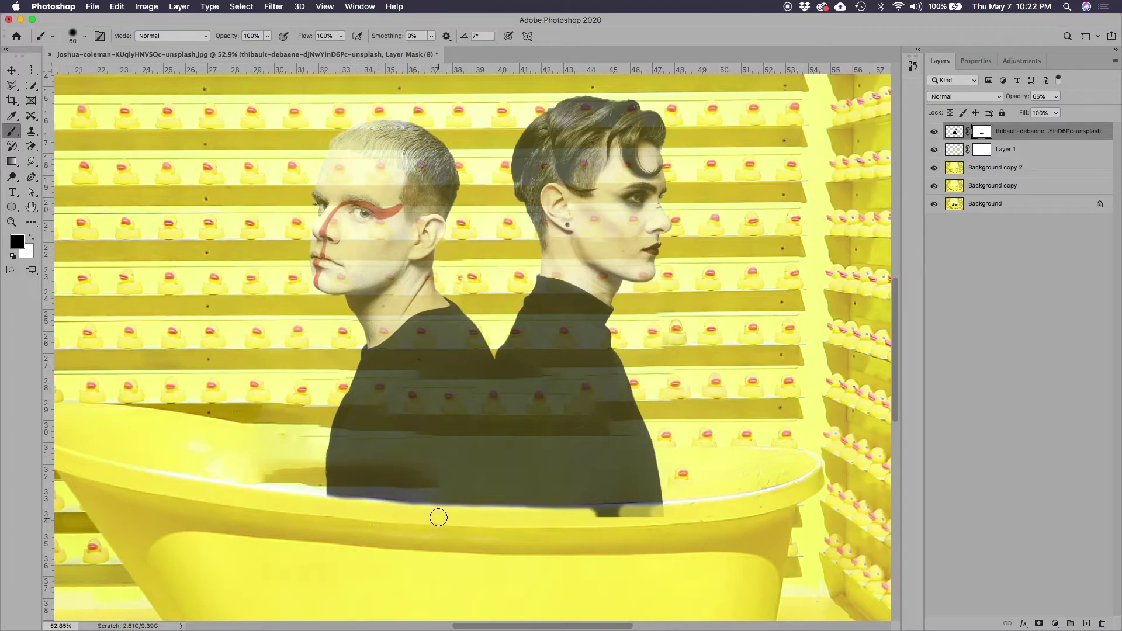
mouse_move(677, 512)
mouse_down()
mouse_move(444, 514)
mouse_move(310, 499)
mouse_up()
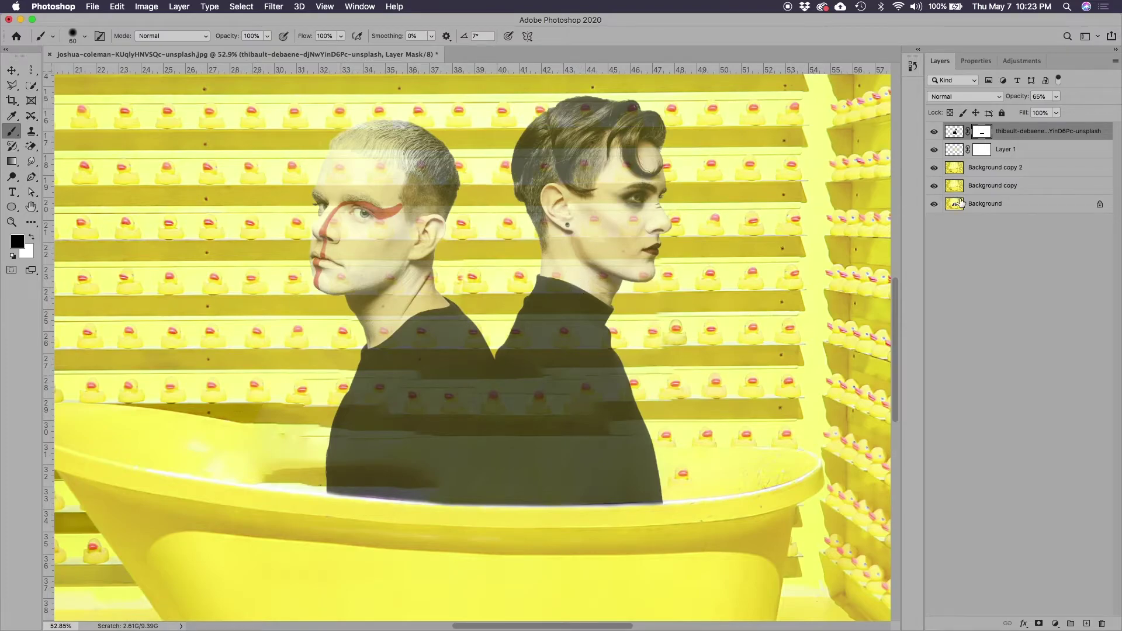
- On Background copy 2, clone clean tub surface over the stray duck inside the bathtub using a 70 px Clone Stamp at 43% hardness
click(956, 171)
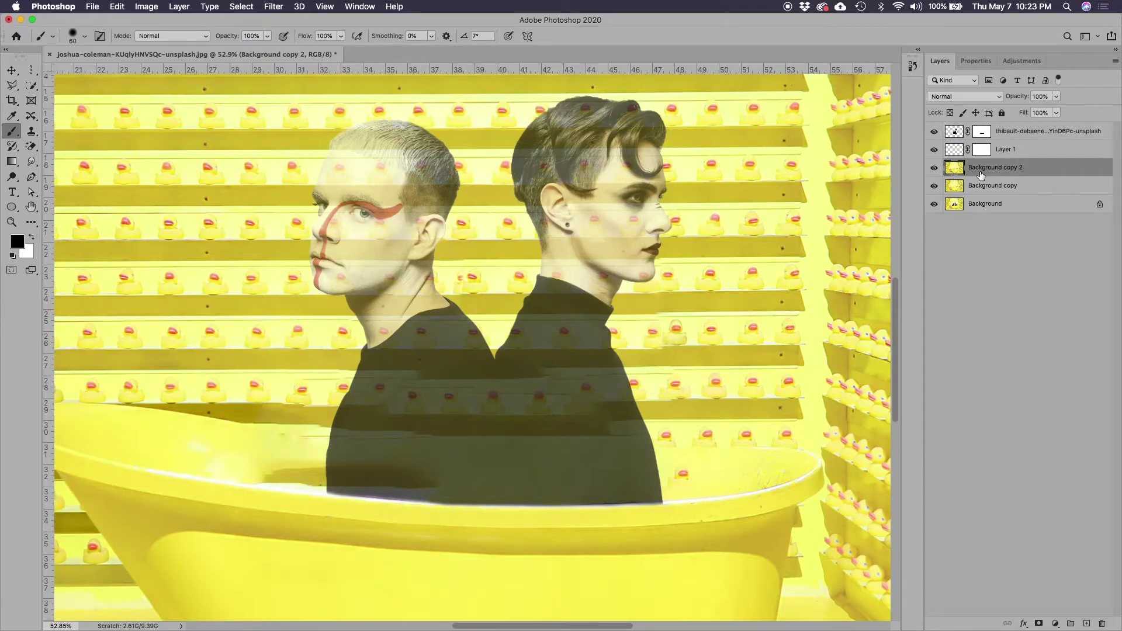
click(934, 168)
click(935, 168)
click(934, 169)
click(934, 169)
click(32, 132)
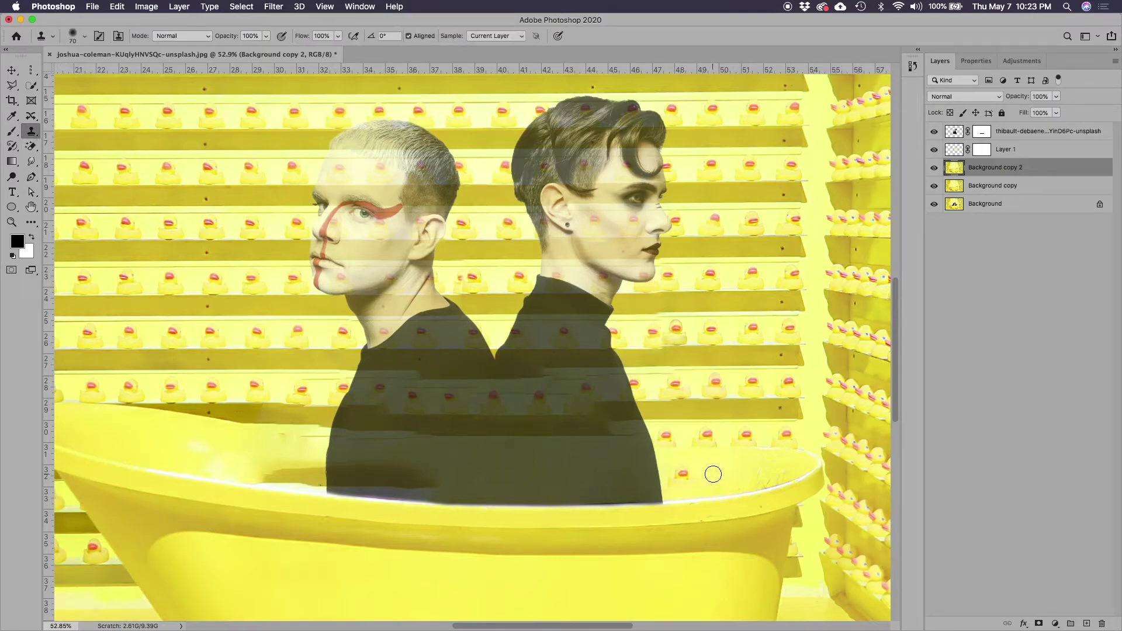
click(84, 37)
drag(69, 98, 97, 98)
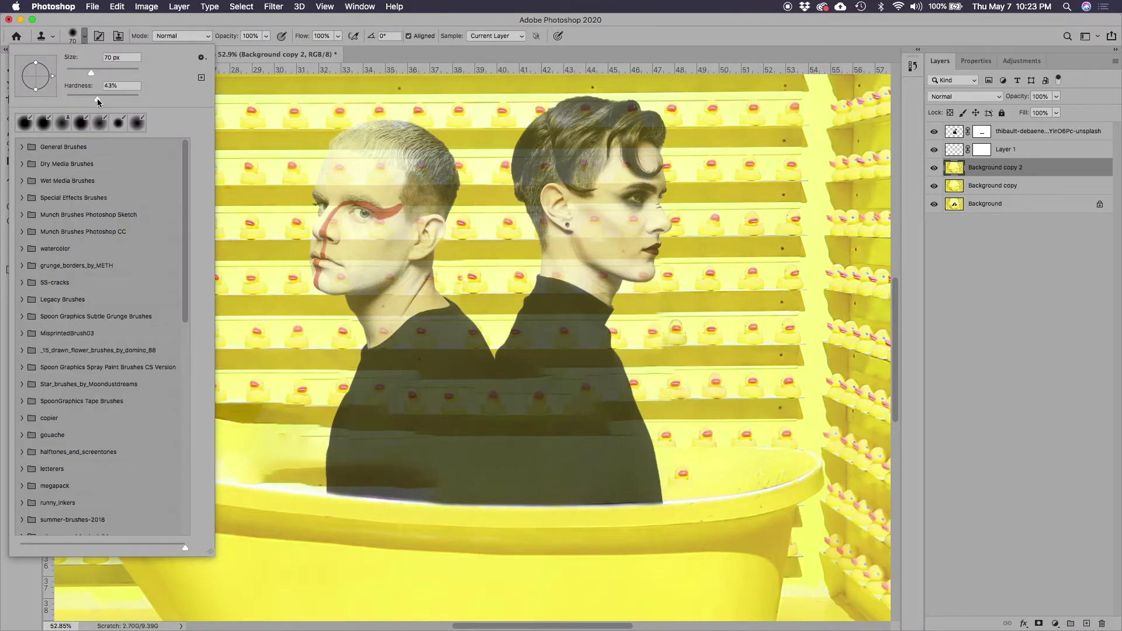
key(Return)
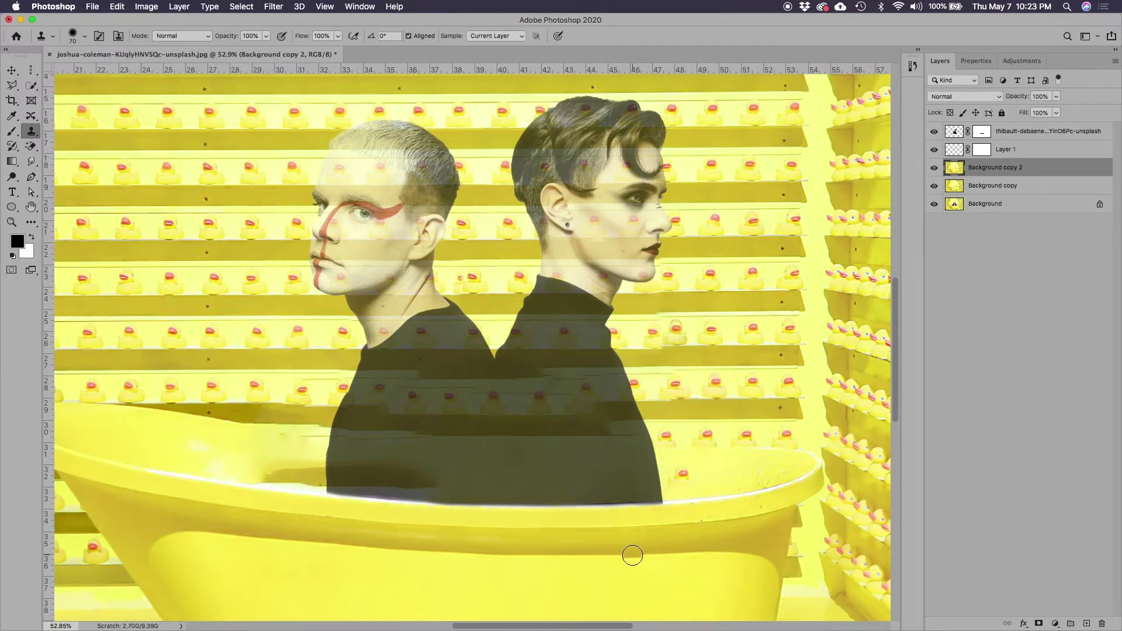
alt+click(713, 474)
drag(690, 472, 679, 479)
click(676, 482)
- Clone out the blemishes on the bathtub's inner wall between the removed duck and the tub's foot end
click(768, 475)
alt+click(738, 468)
drag(771, 471, 757, 468)
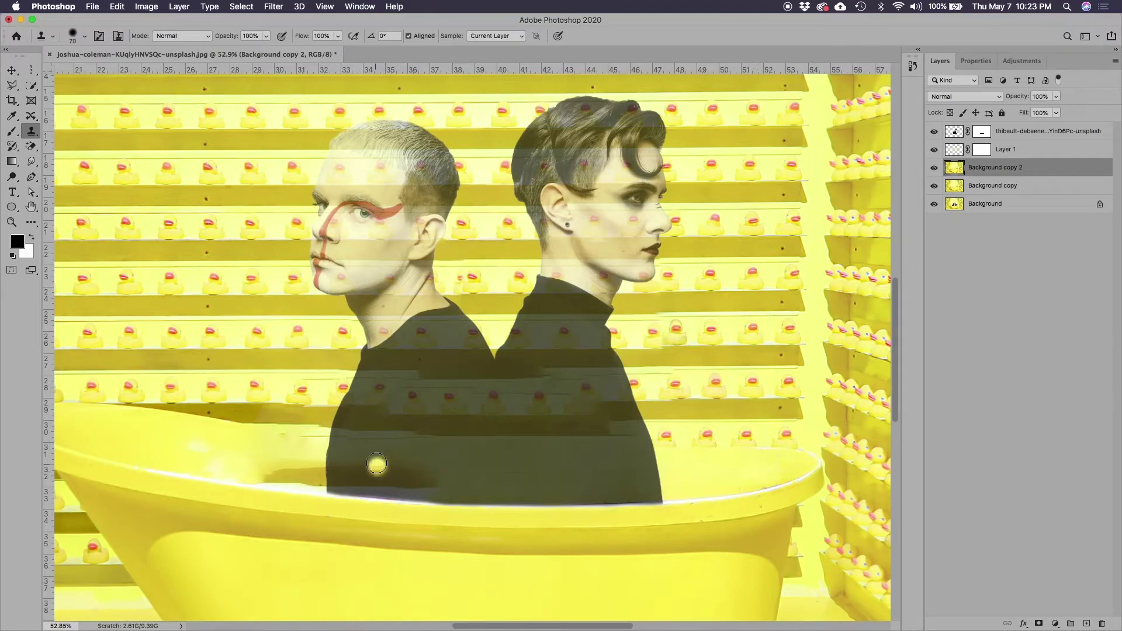
- Clone clean tub surface over the bright blotches on the bathtub's inner wall at the head end
scroll(177, 461, left, 5)
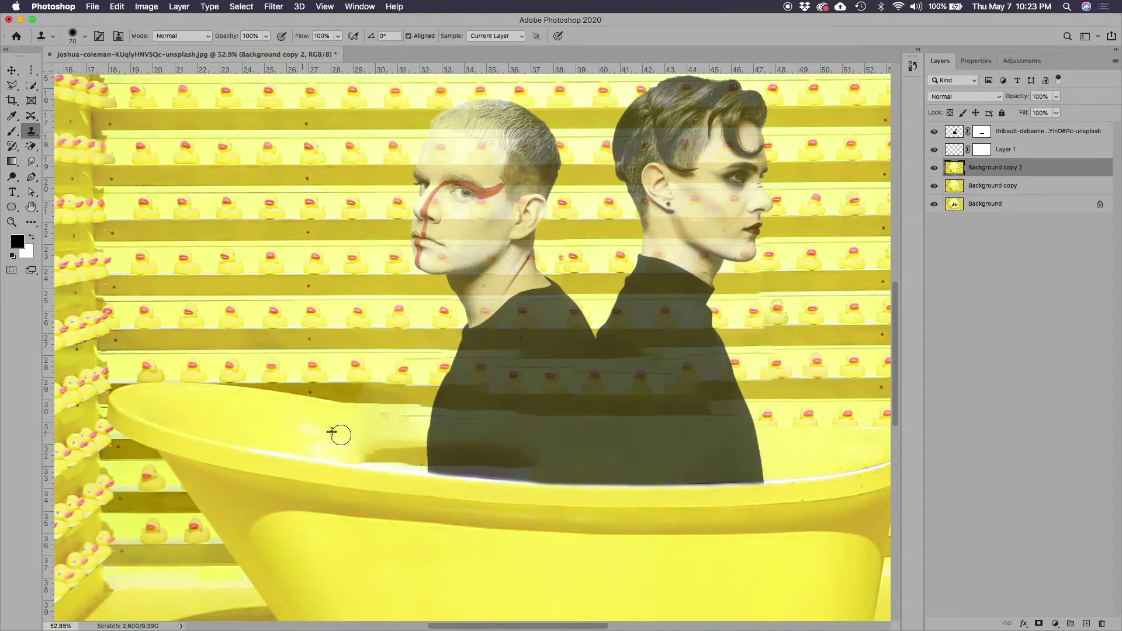
alt+click(249, 427)
drag(285, 441, 351, 455)
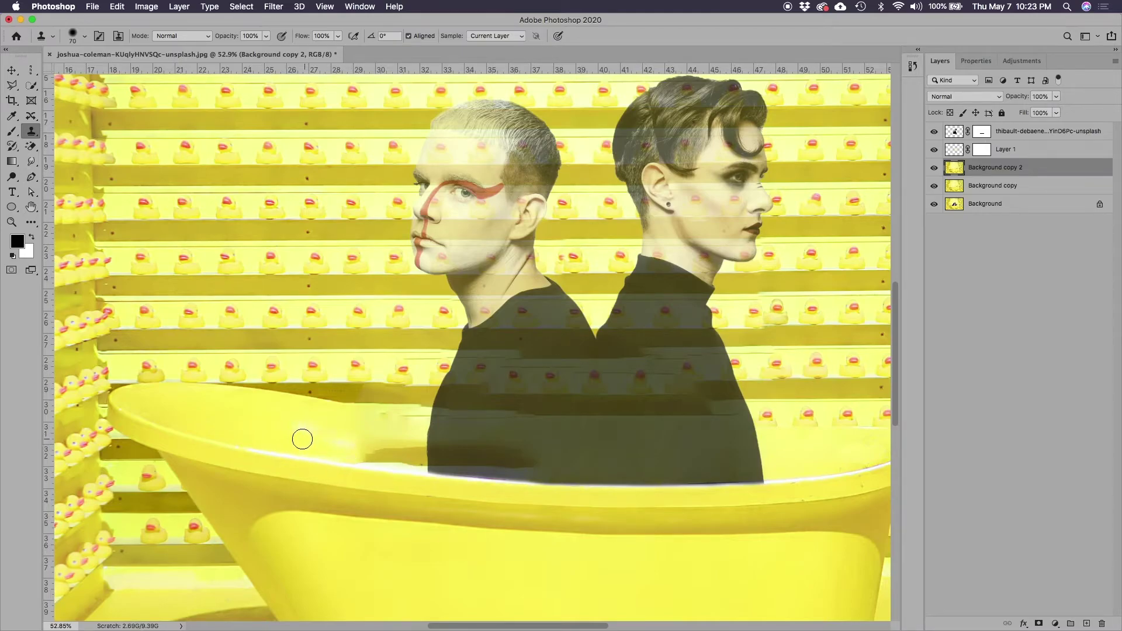
alt+click(268, 431)
drag(289, 432, 320, 435)
key(super+z)
- Clone the smooth tub surface from the head end along the upper inner wall toward the pale-haired person's back region
alt+click(270, 422)
drag(286, 426, 377, 429)
alt+click(294, 416)
drag(367, 420, 389, 421)
- Clone clean tub surface over the dark shadow patch just above the front rim beside the pale-haired person
alt+click(297, 424)
drag(337, 451, 420, 456)
alt+click(299, 433)
mouse_move(338, 448)
mouse_down()
mouse_move(416, 458)
mouse_move(379, 457)
mouse_move(413, 453)
mouse_up()
alt+click(290, 431)
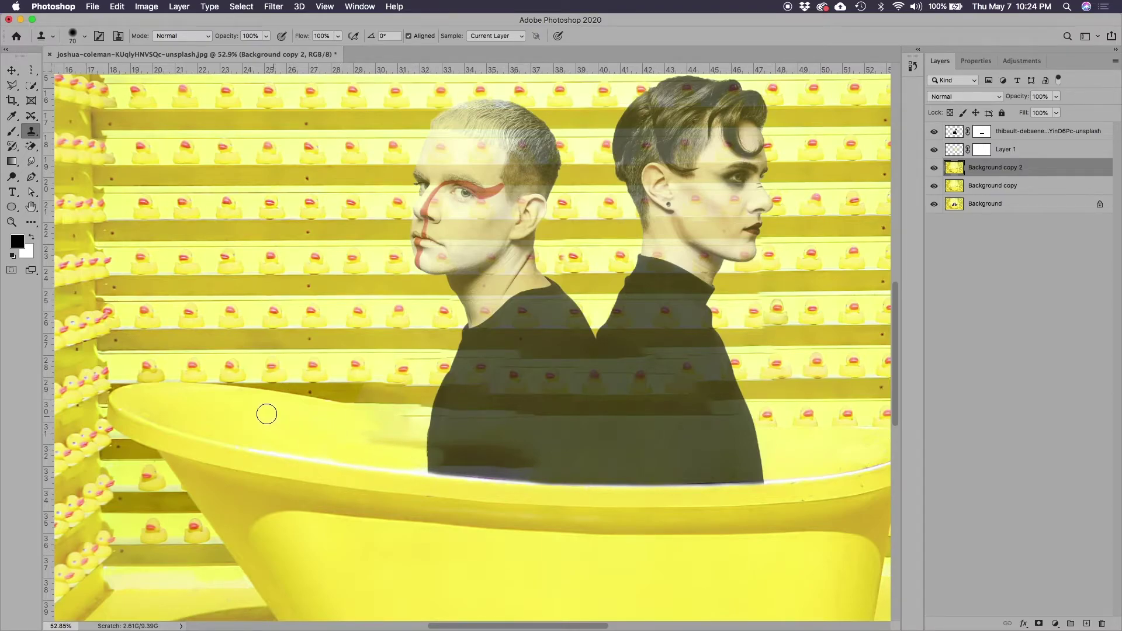
- Smooth the remaining streaks on the inner wall beside the pale-haired person's torso with the Clone Stamp
alt+click(296, 420)
drag(335, 431, 393, 437)
alt+click(227, 419)
mouse_move(373, 445)
mouse_down()
mouse_move(423, 445)
mouse_move(346, 437)
mouse_move(412, 439)
mouse_move(368, 456)
mouse_move(432, 457)
mouse_up()
- Extend the bathtub's far inner edge up to the pale-haired person's torso with the Clone Stamp
alt+click(295, 424)
drag(356, 423, 439, 421)
alt+click(305, 421)
drag(334, 420, 416, 421)
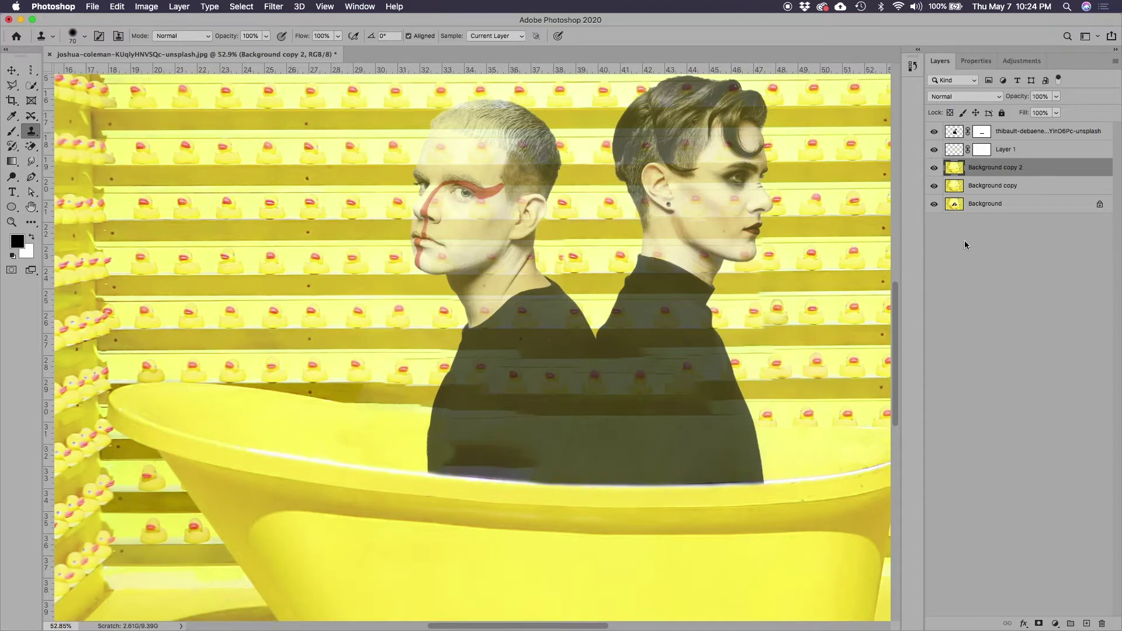
- Restore the pair layer's opacity to 100%
click(956, 132)
click(1055, 97)
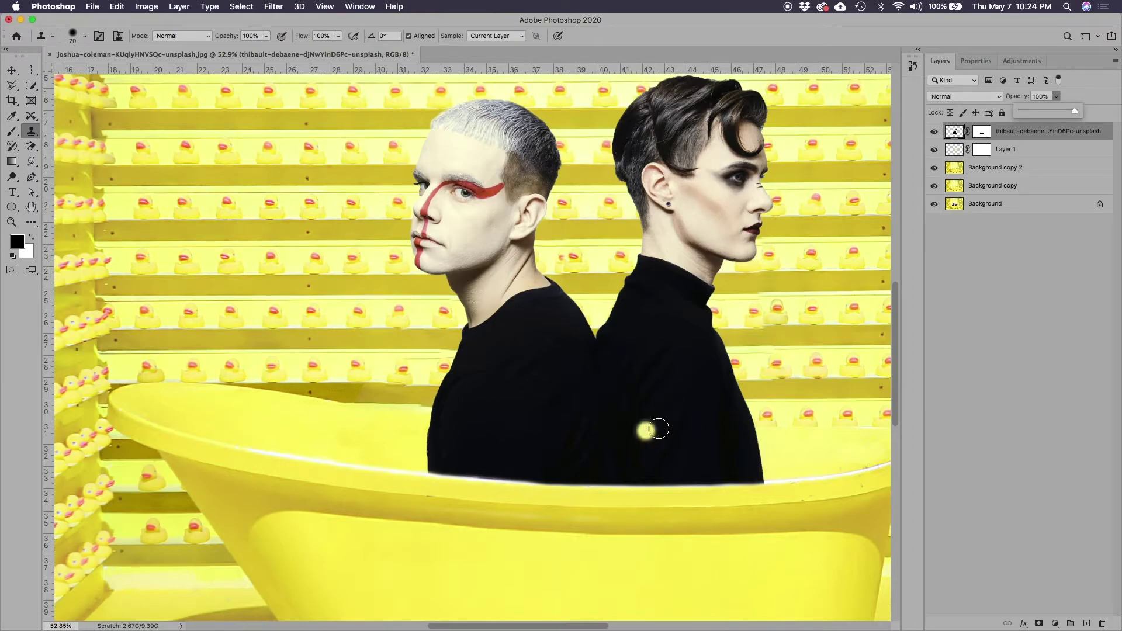
drag(672, 469, 489, 475)
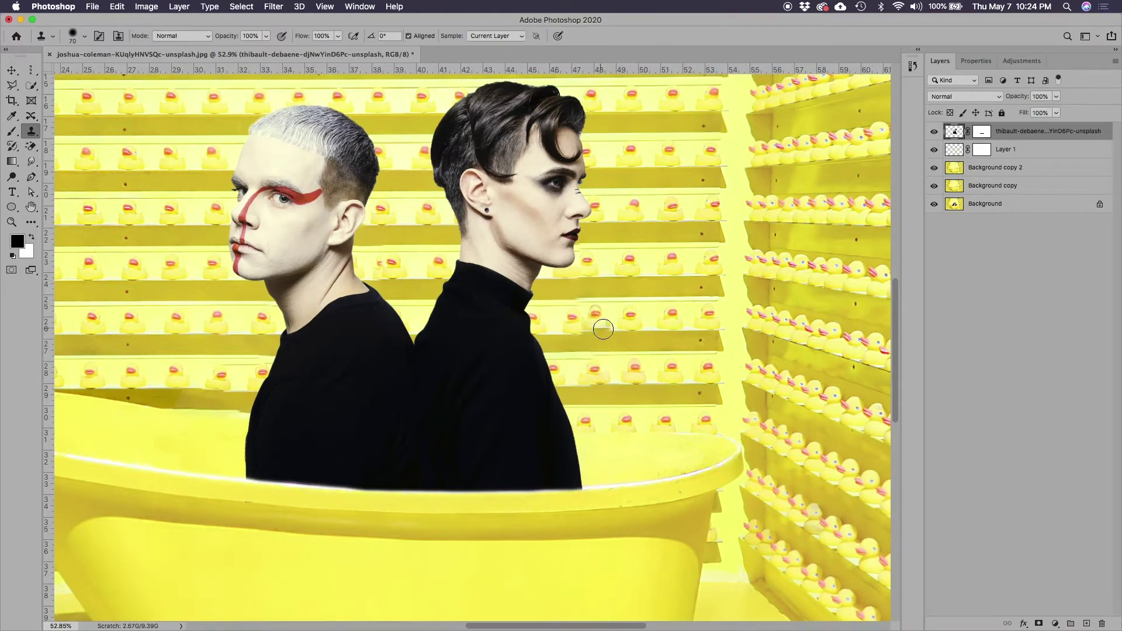
- Compare the background with and without Layer 1 and leave Layer 1 hidden
click(934, 151)
click(934, 151)
click(934, 150)
click(934, 151)
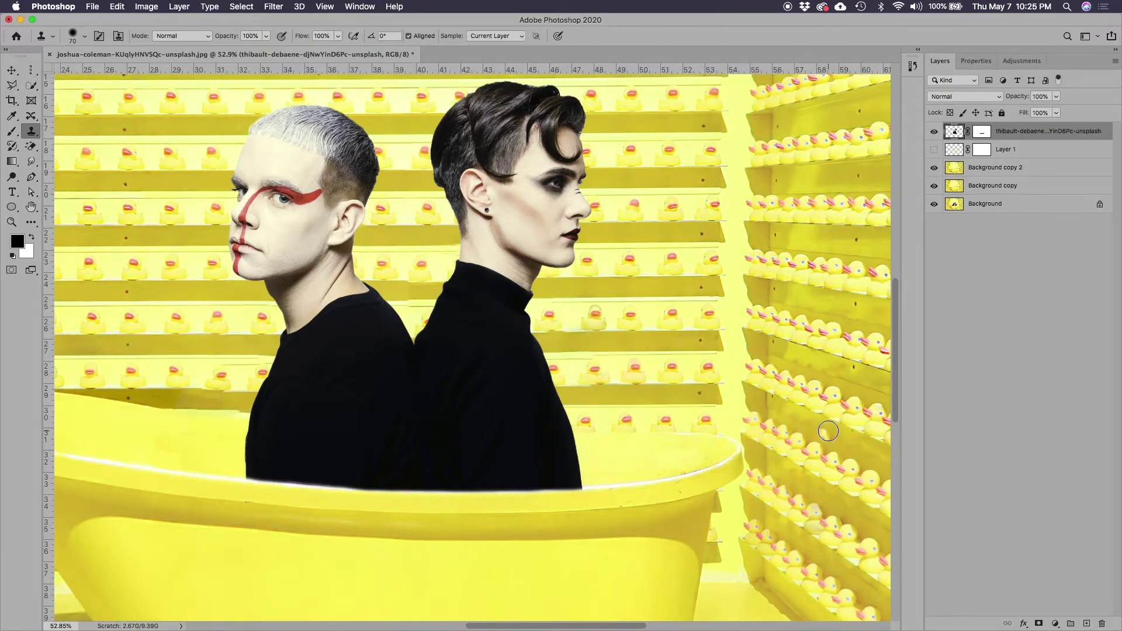
- Add a black Multiply drop shadow to the pair at 100% opacity, with a -3° angle, 15 px distance and 5 px size
key(super+minus)
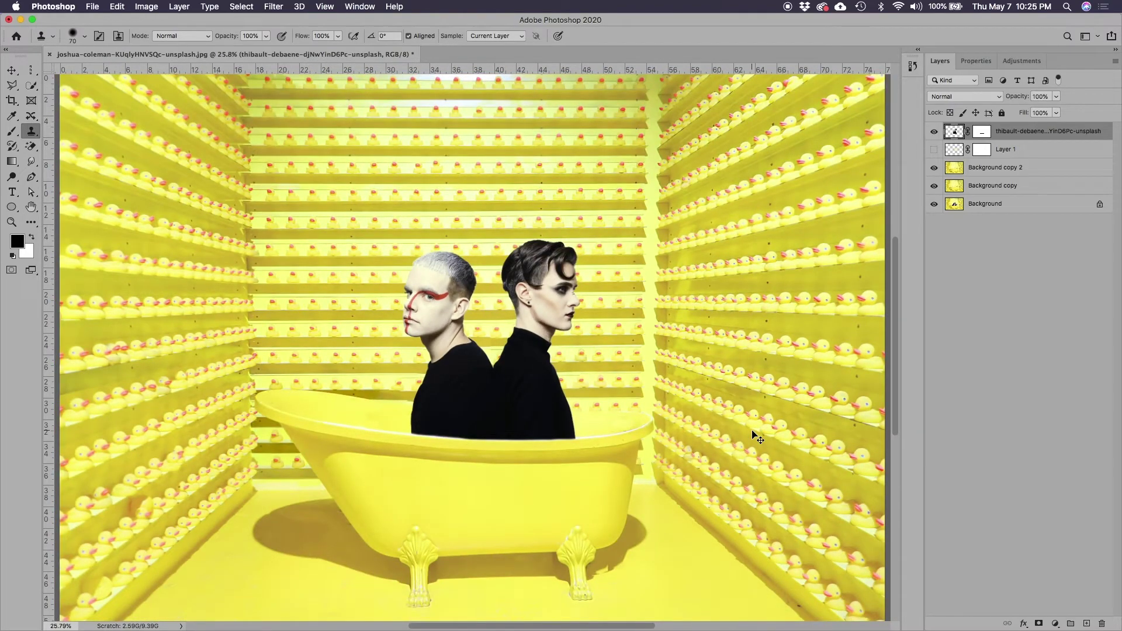
key(super+minus)
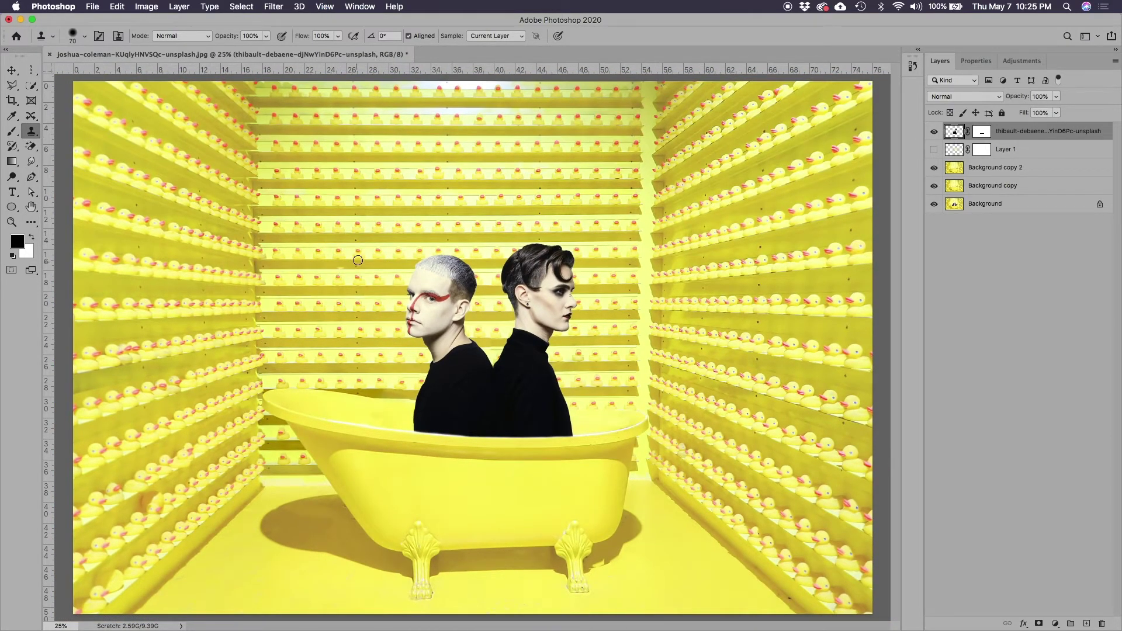
click(12, 71)
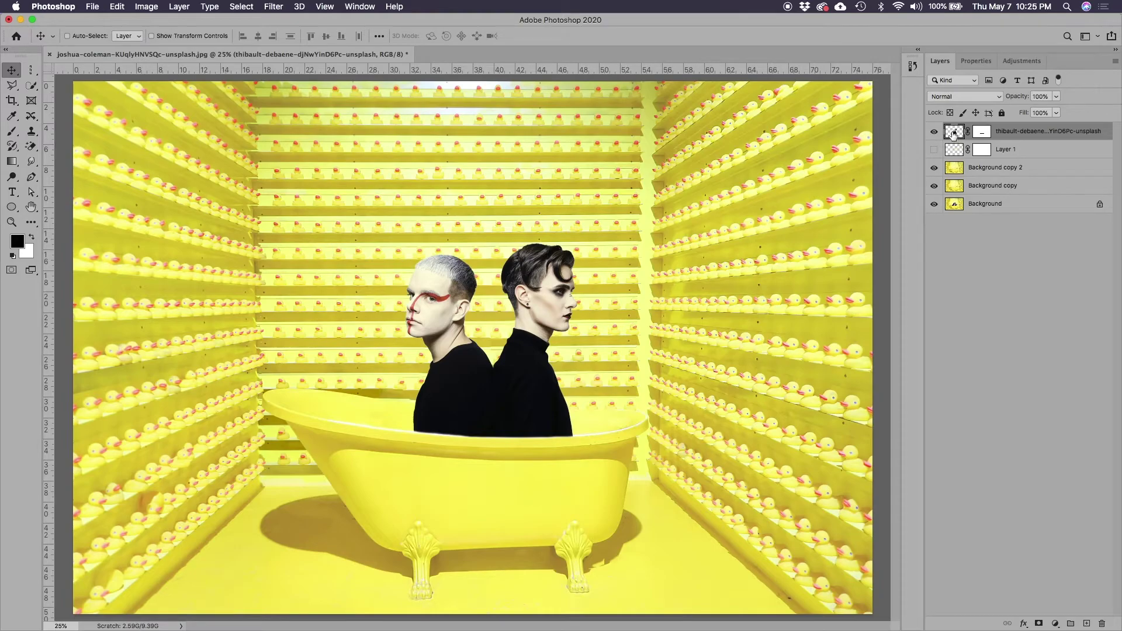
click(1022, 624)
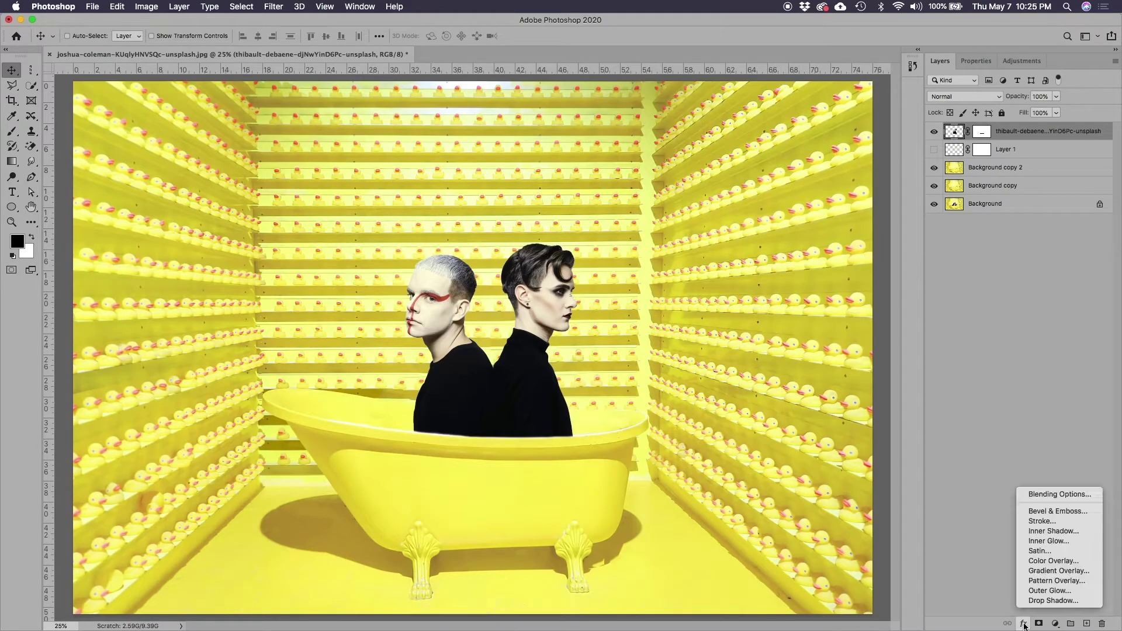
click(1029, 607)
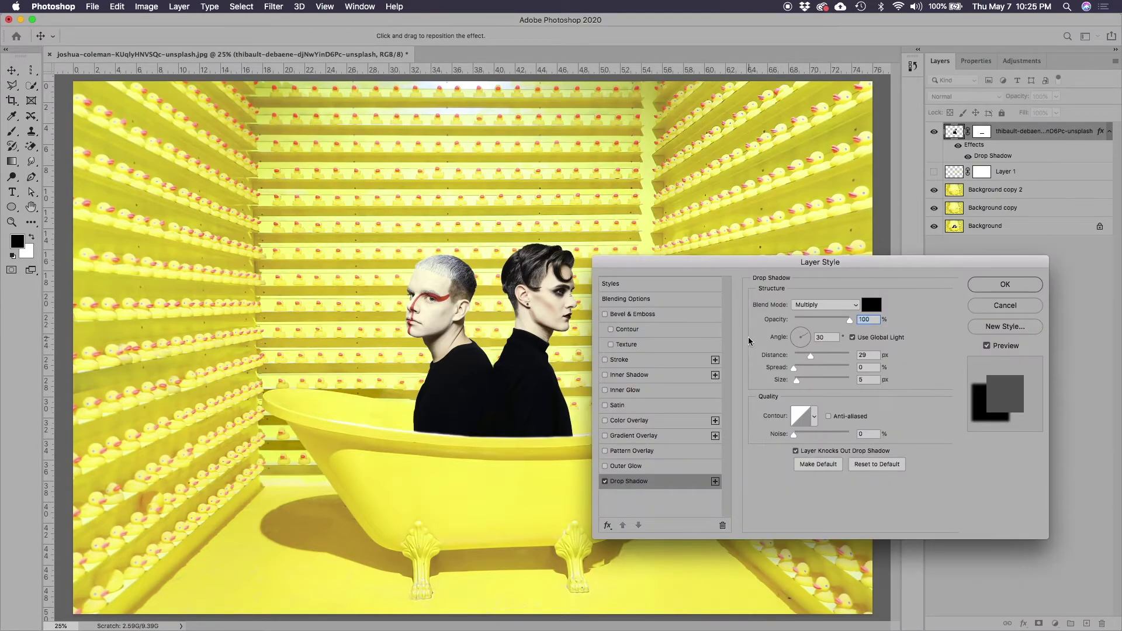
drag(534, 334, 504, 329)
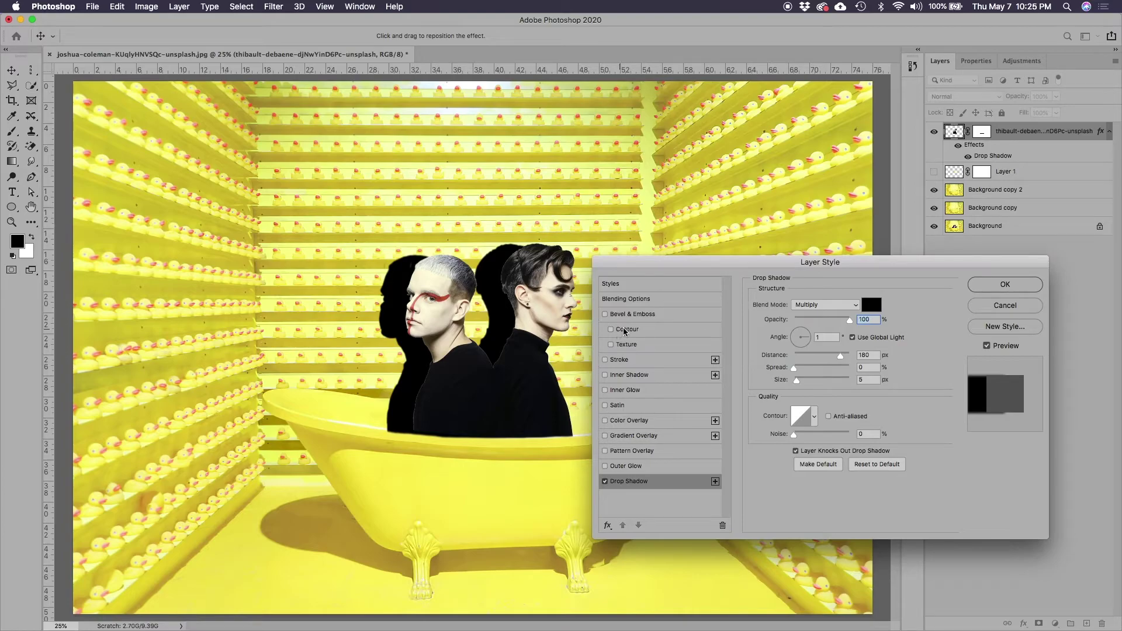
drag(535, 415, 555, 410)
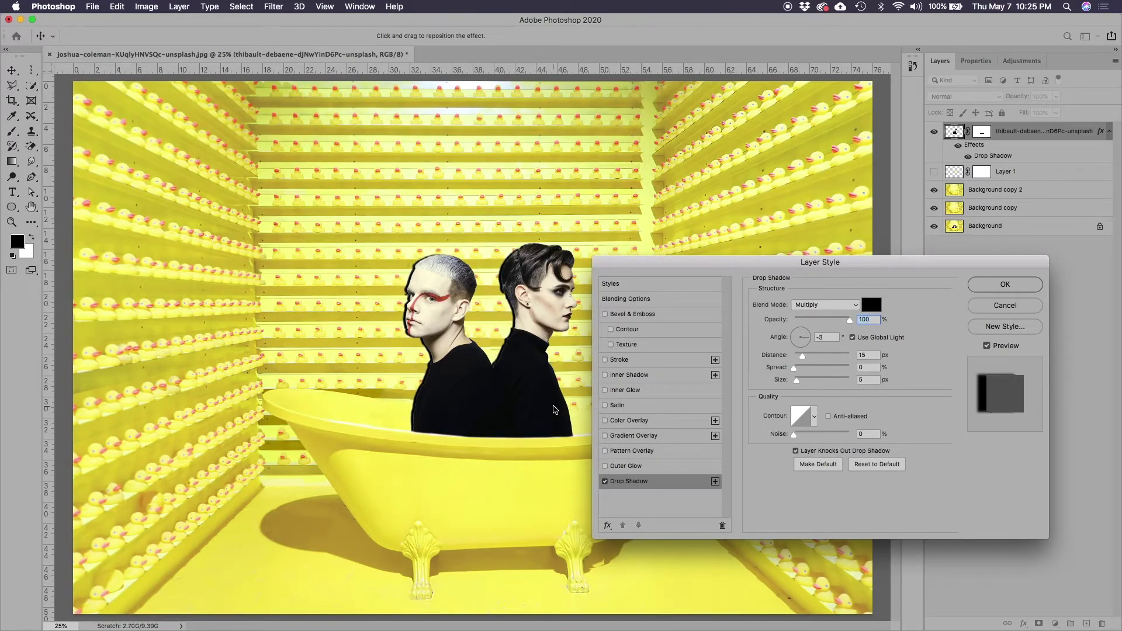
click(1004, 284)
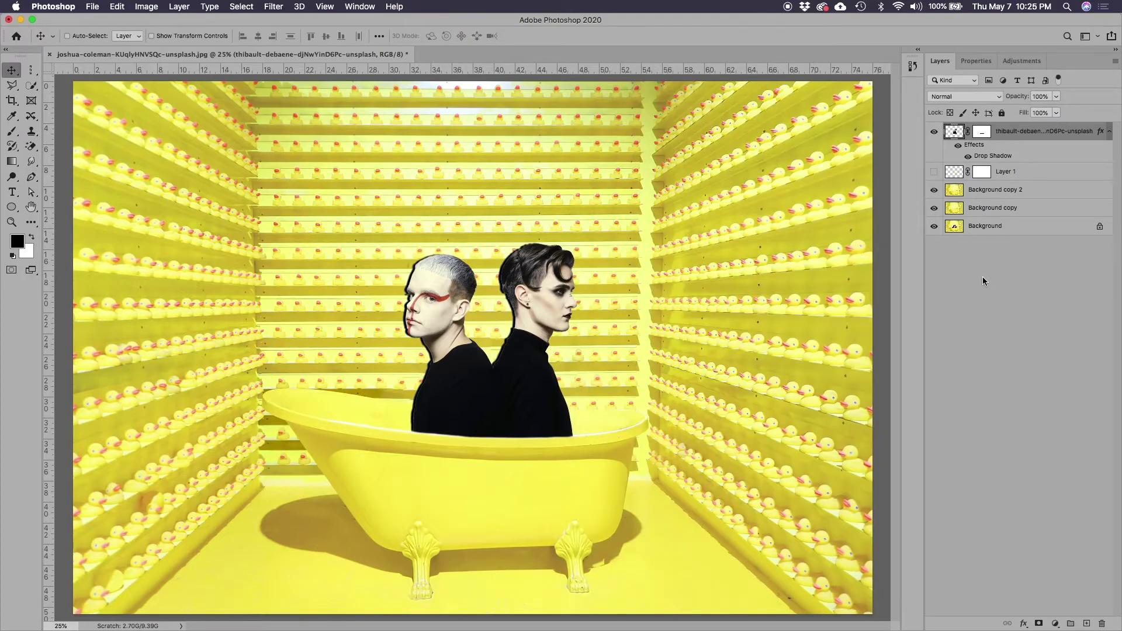
- Convert the pair's drop shadow effect into its own separate layer
click(969, 156)
click(969, 156)
click(180, 8)
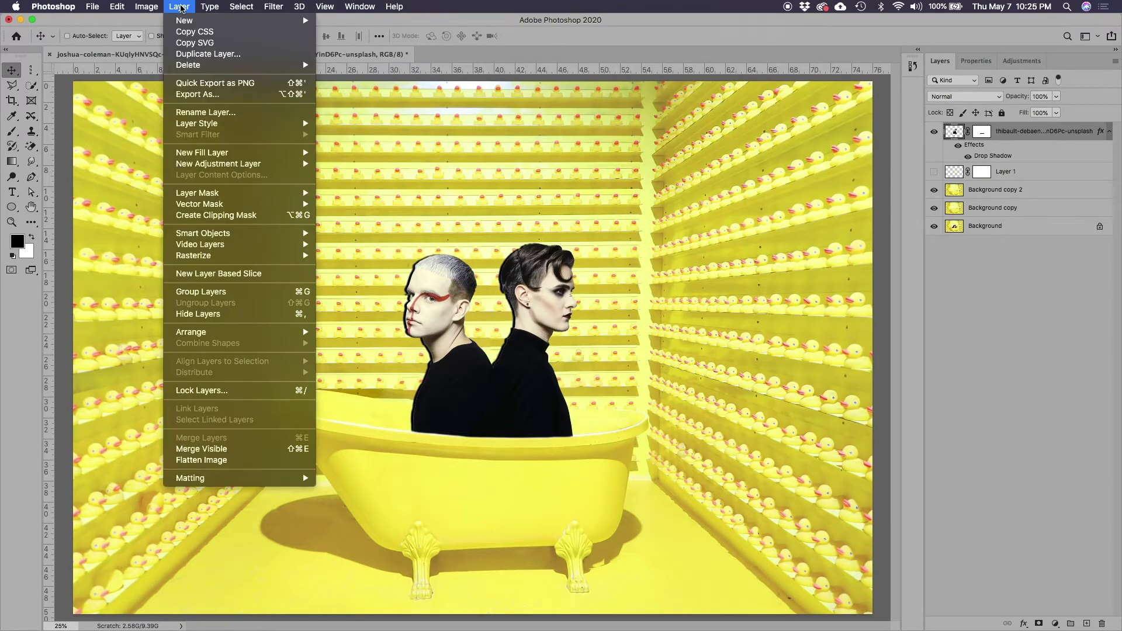
mouse_move(188, 68)
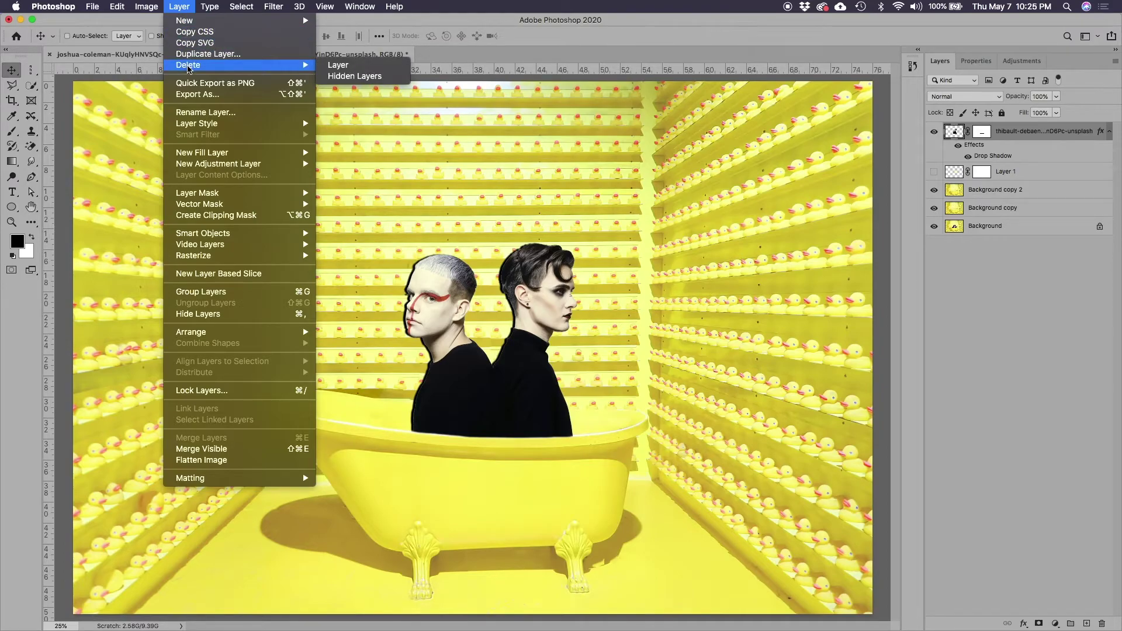
mouse_move(203, 126)
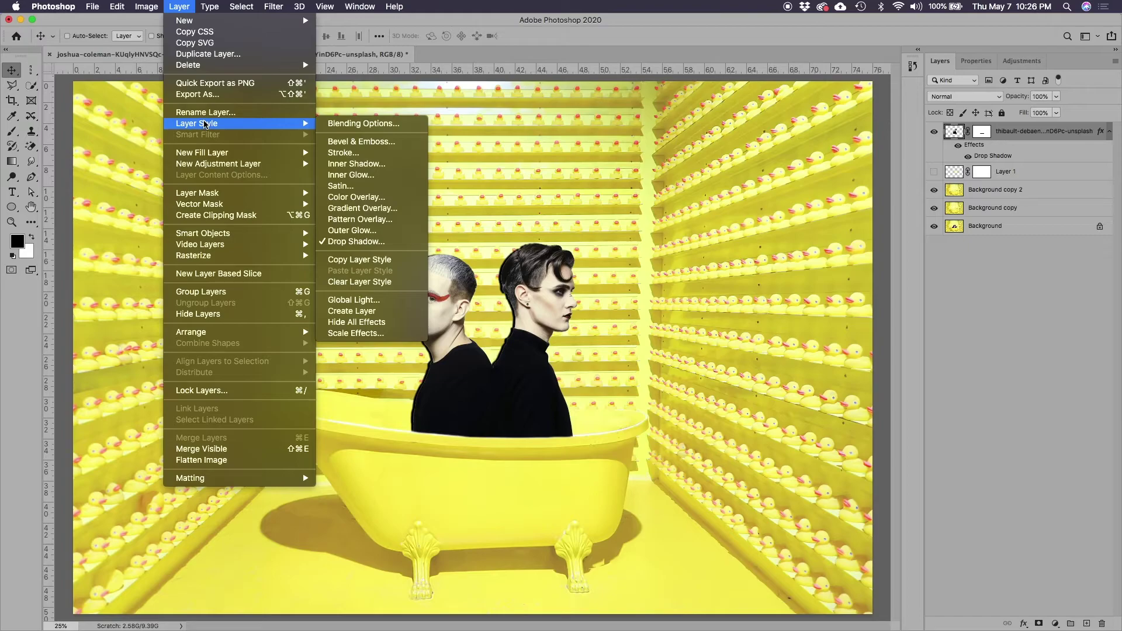
click(375, 314)
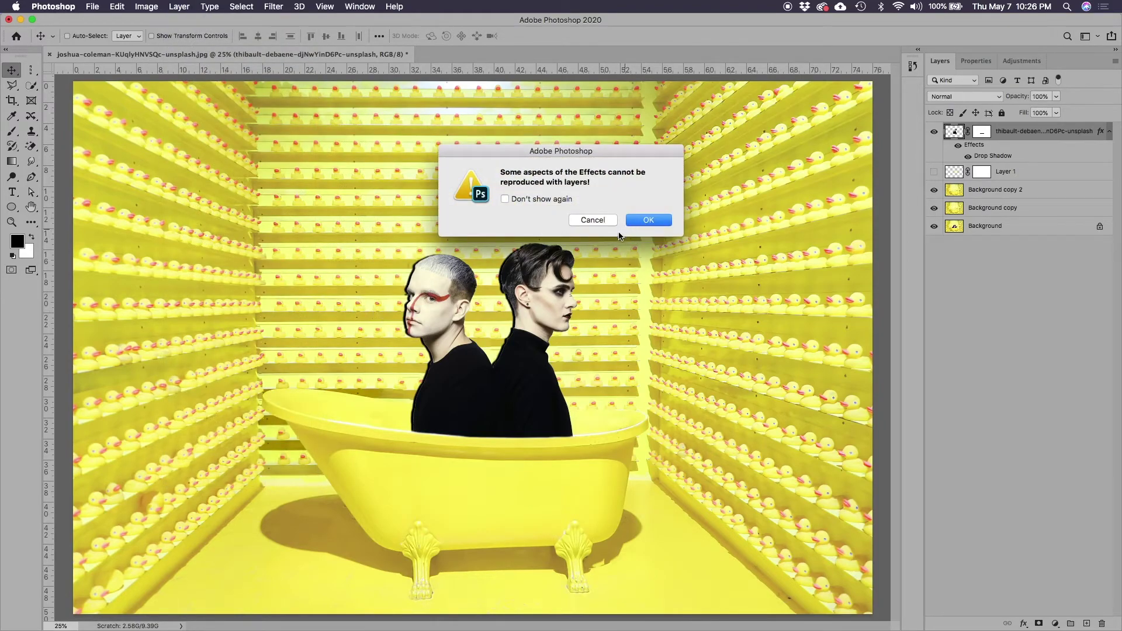
click(642, 222)
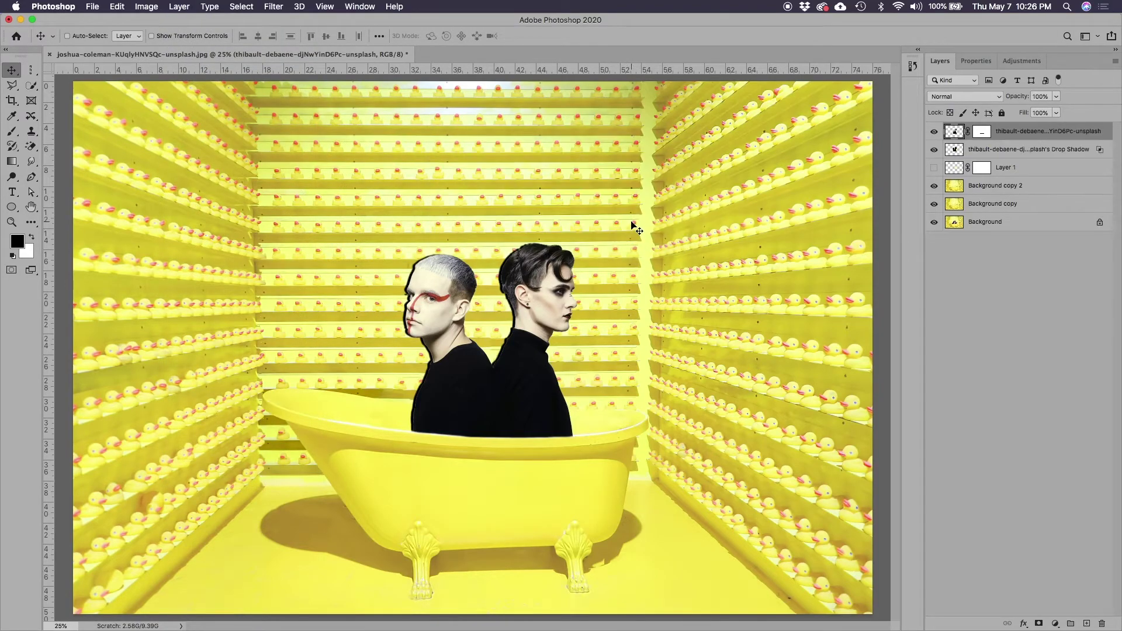
- Shift the pair's drop shadow layer slightly left so it peeks out behind both figures
click(956, 152)
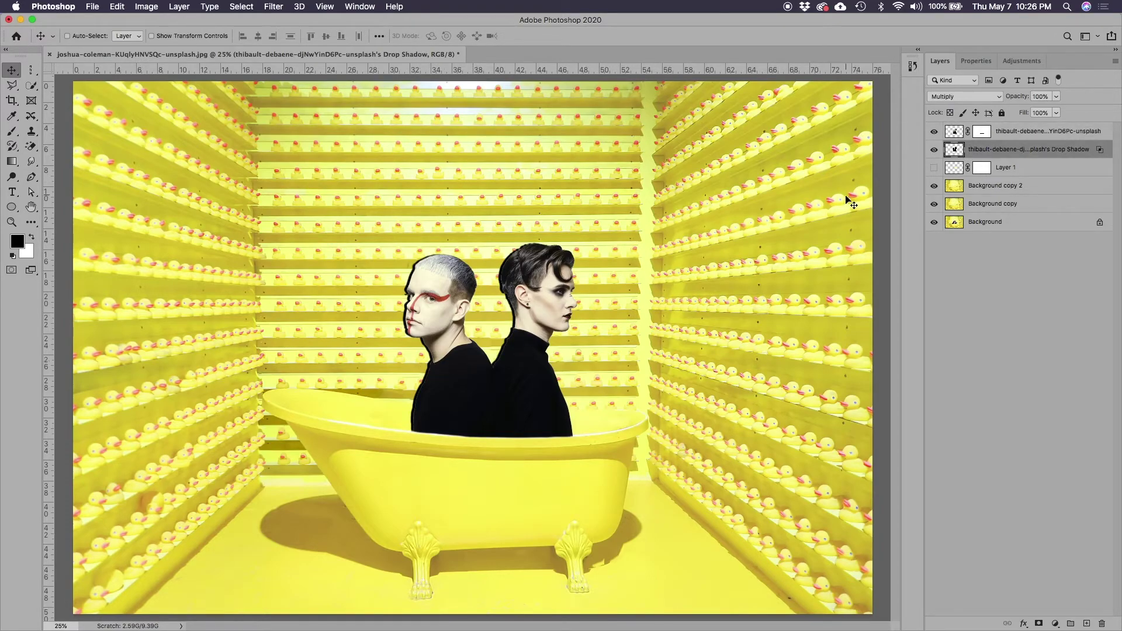
drag(442, 372, 414, 372)
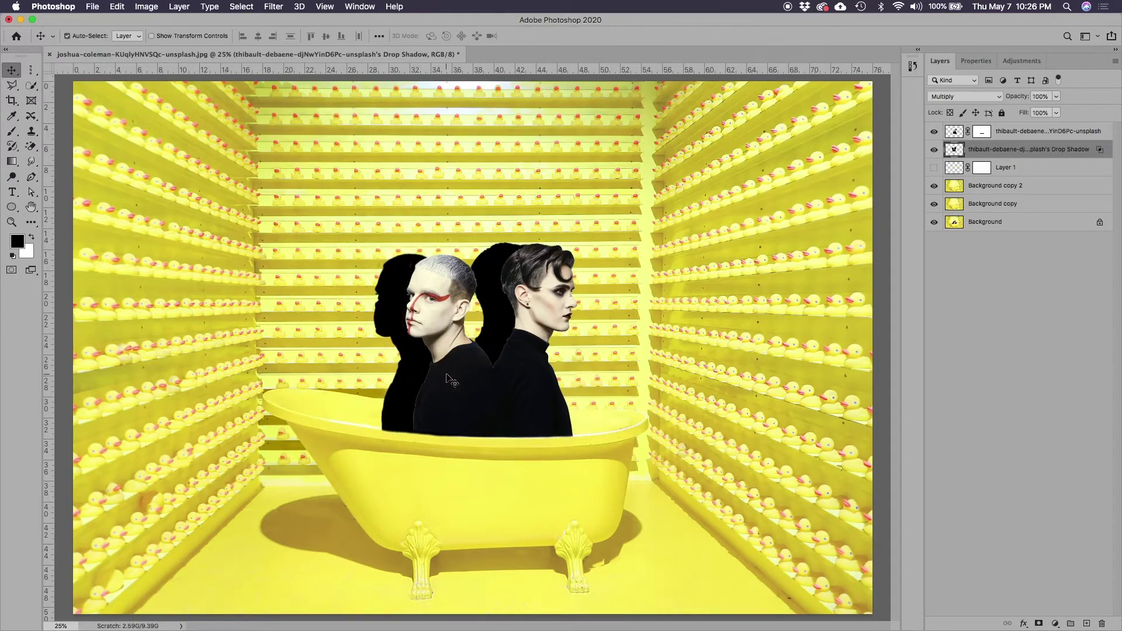
key(super+z)
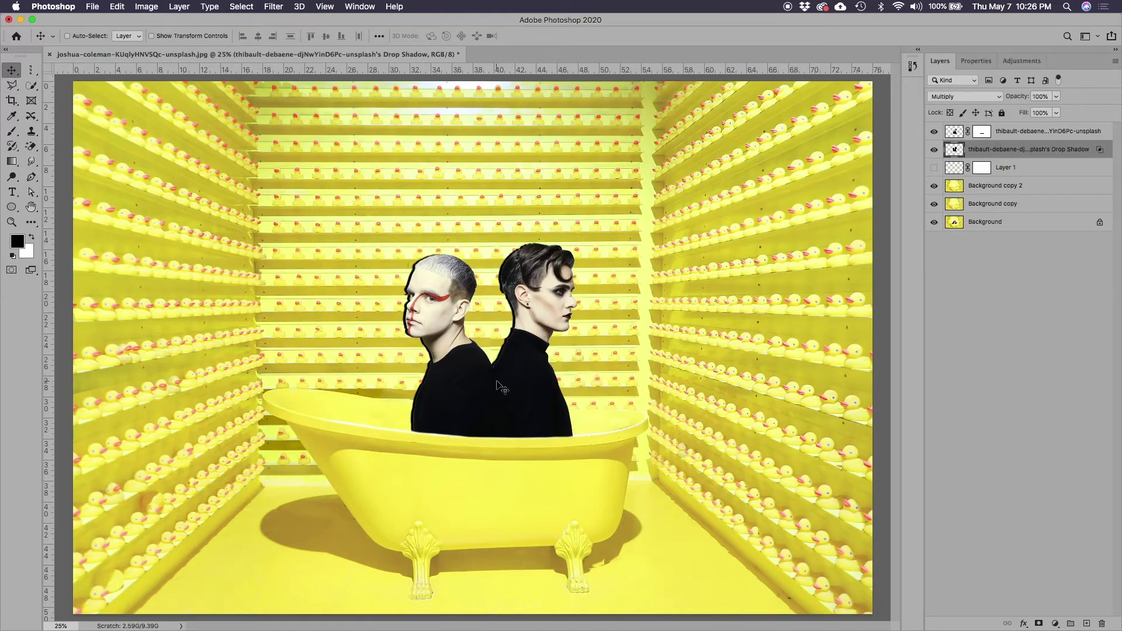
drag(496, 381, 486, 381)
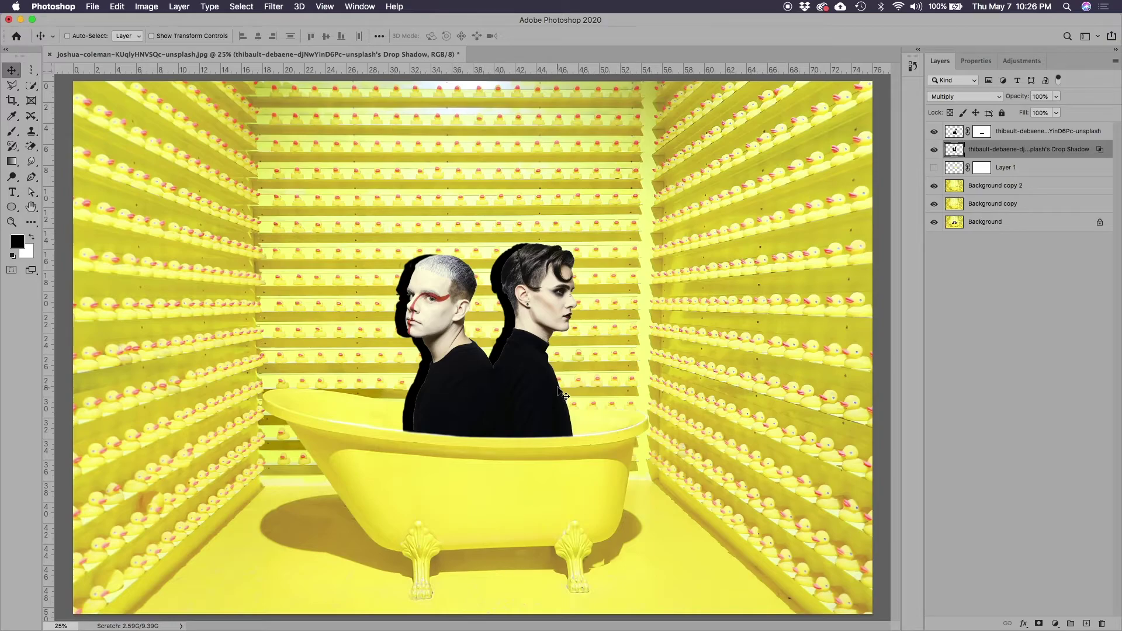
- Distort the drop shadow by its upper corners so it leans low to the left across the tub and back wall
key(super+t)
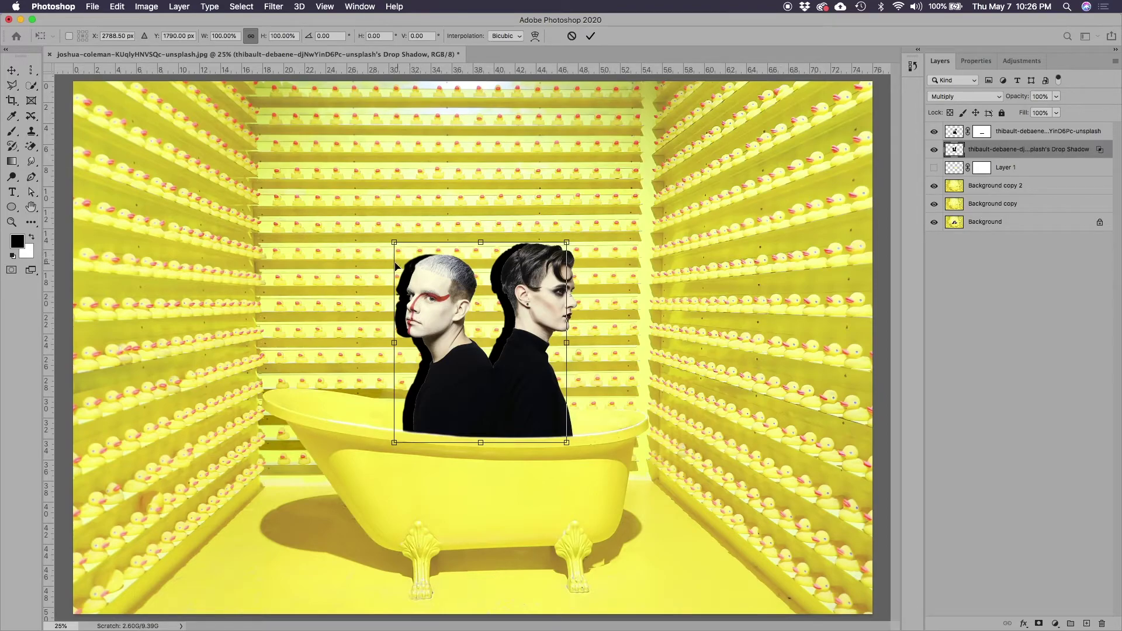
drag(396, 246, 302, 248)
drag(567, 243, 498, 270)
drag(302, 248, 272, 308)
drag(500, 270, 476, 295)
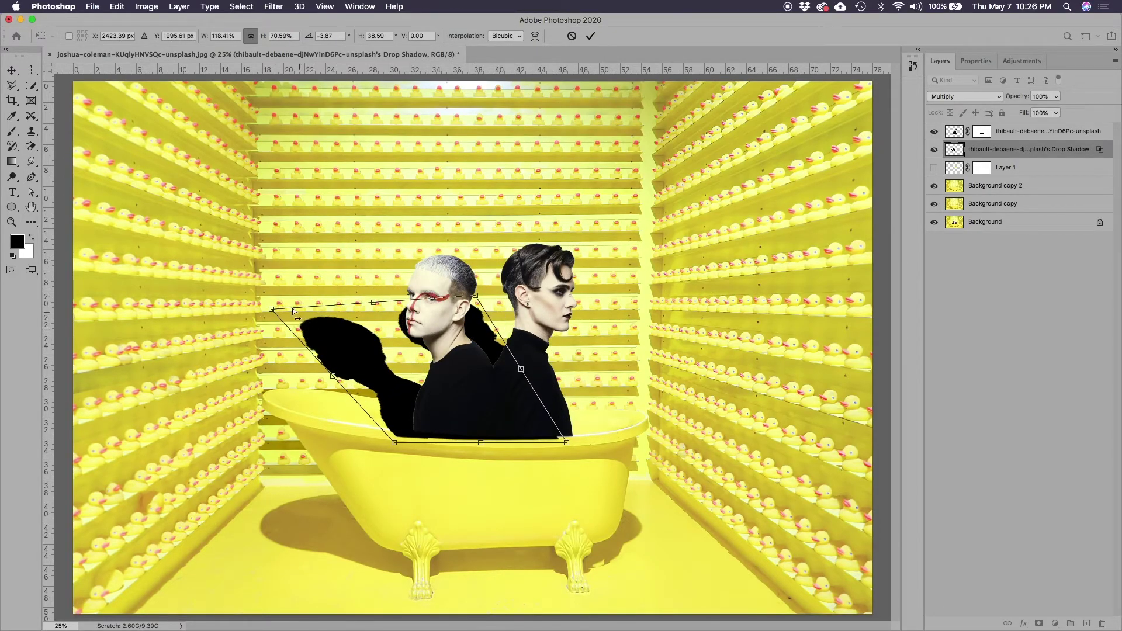
drag(271, 308, 249, 352)
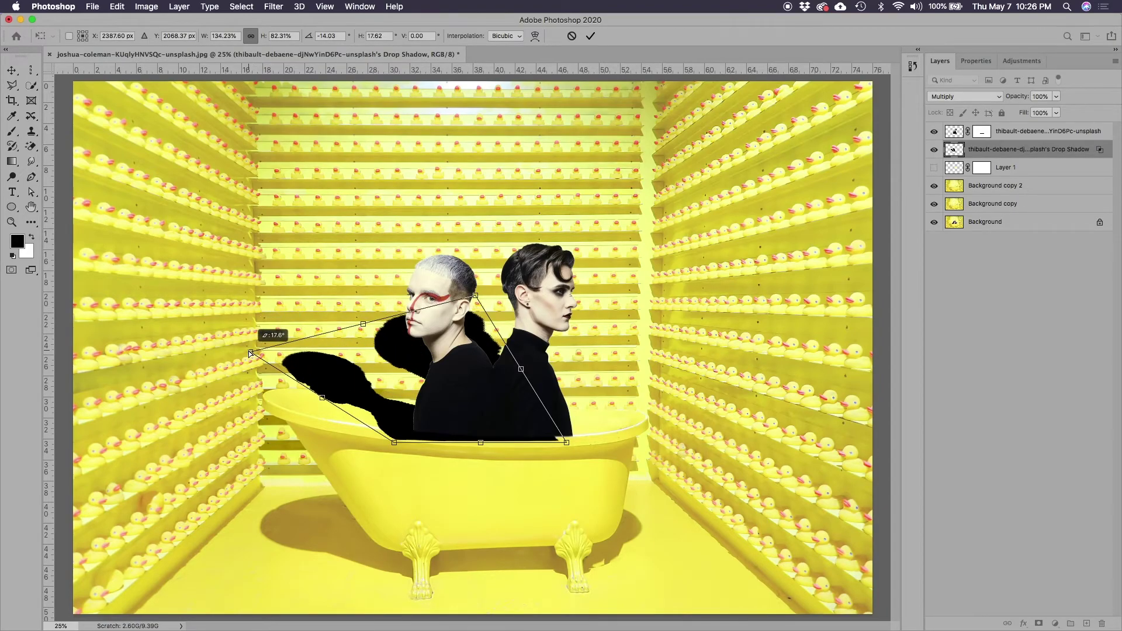
drag(477, 297, 464, 341)
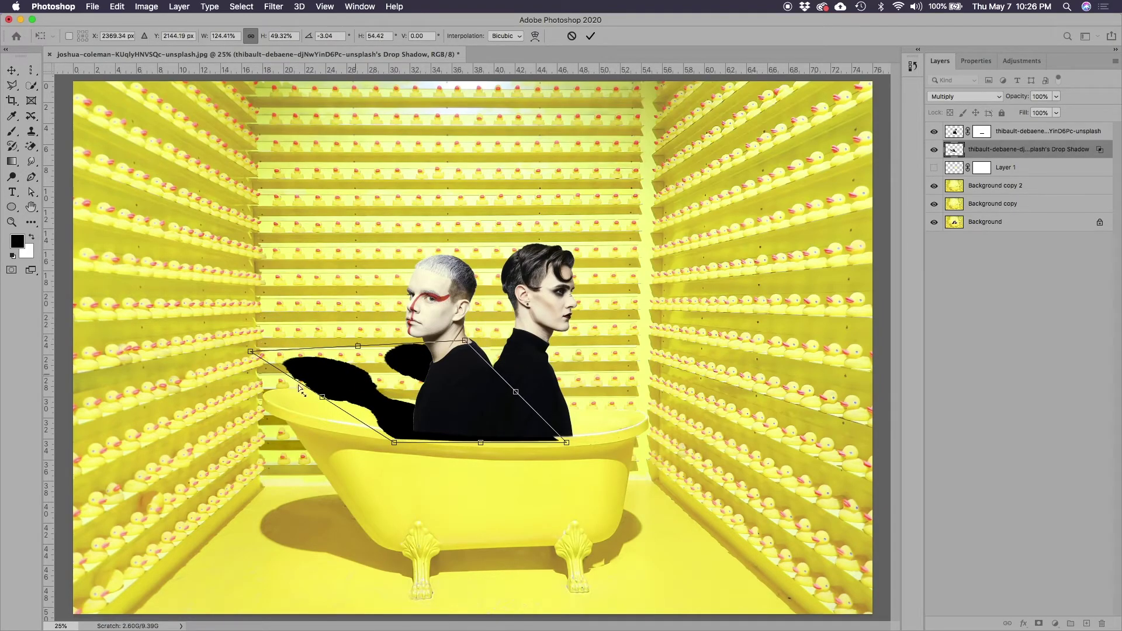
drag(253, 353, 245, 362)
drag(470, 343, 488, 360)
drag(245, 362, 231, 365)
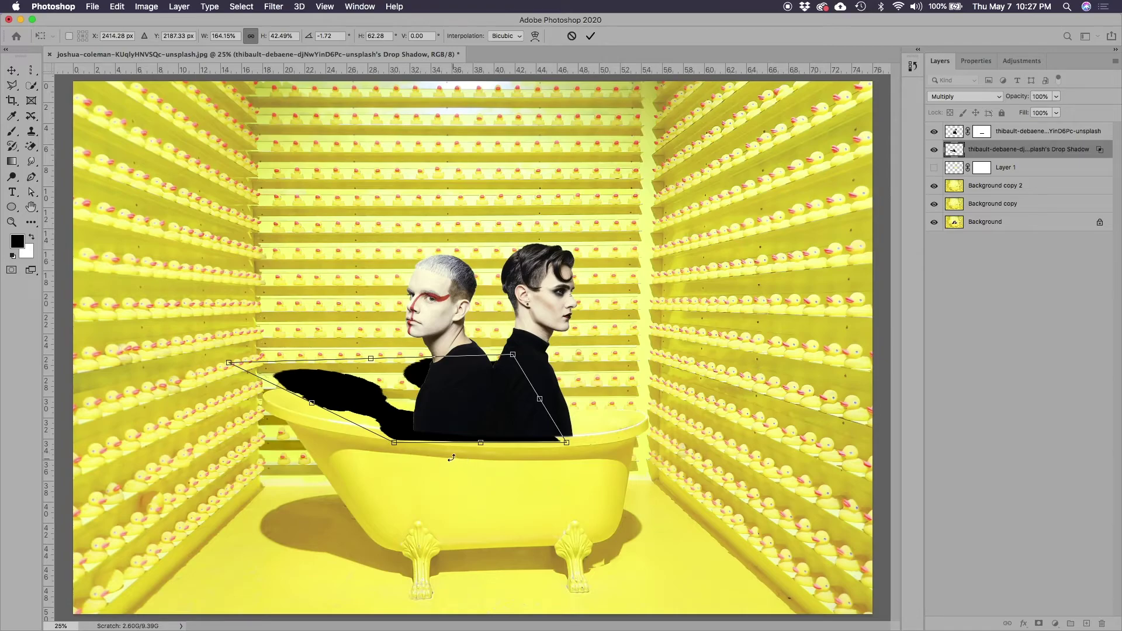
key(Return)
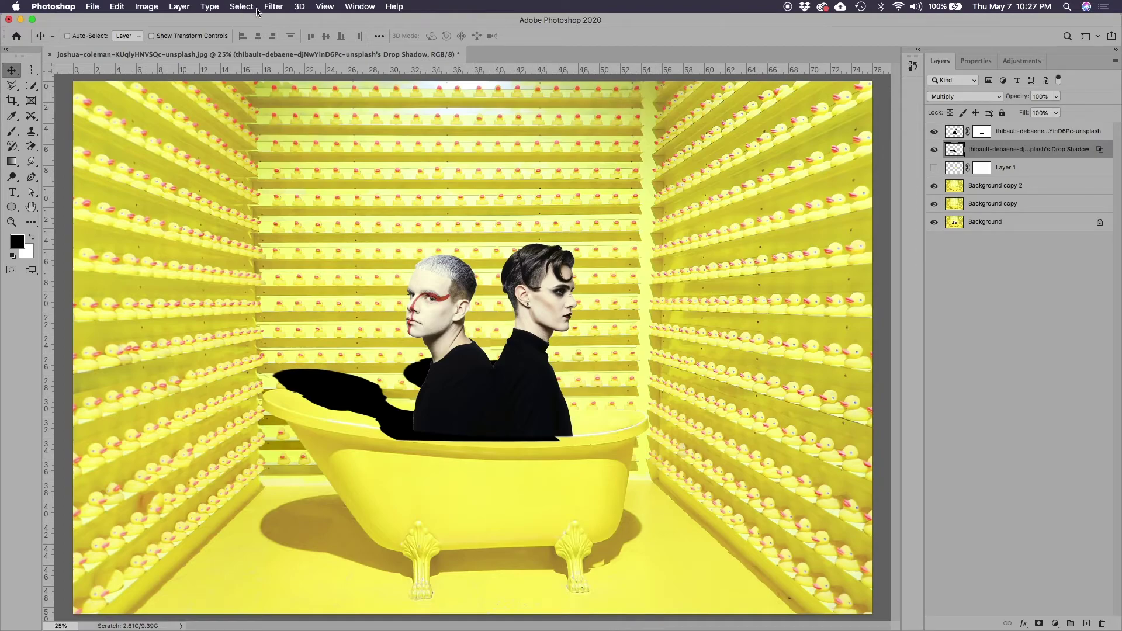
- Soften the drop shadow with a Gaussian Blur of 9.1 pixels radius
click(275, 7)
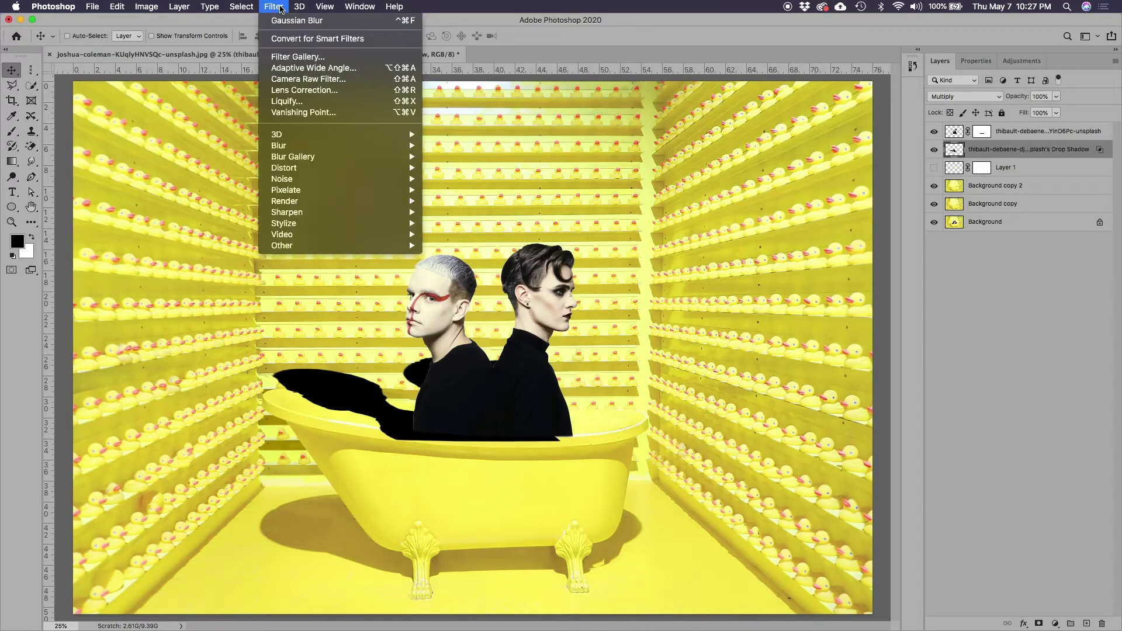
mouse_move(334, 148)
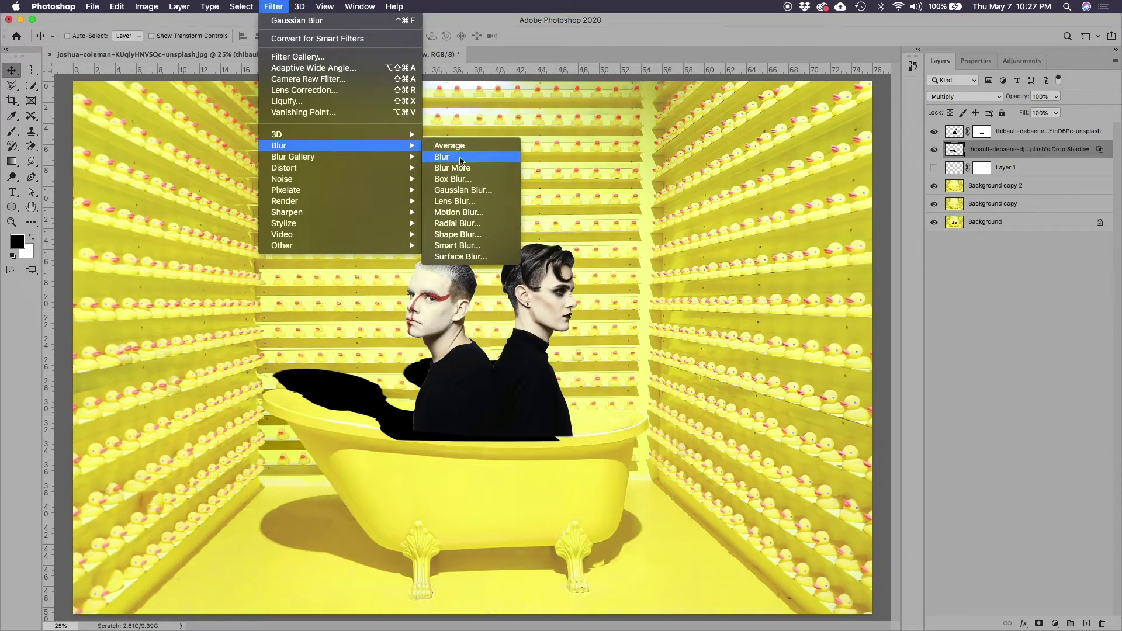
click(460, 190)
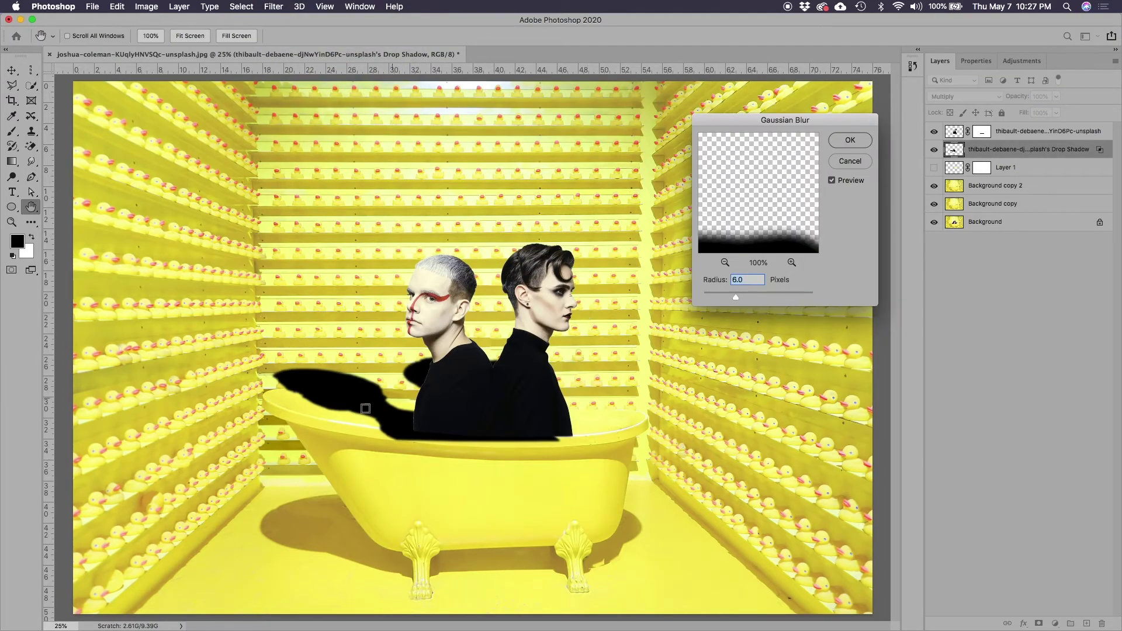
drag(741, 301, 752, 297)
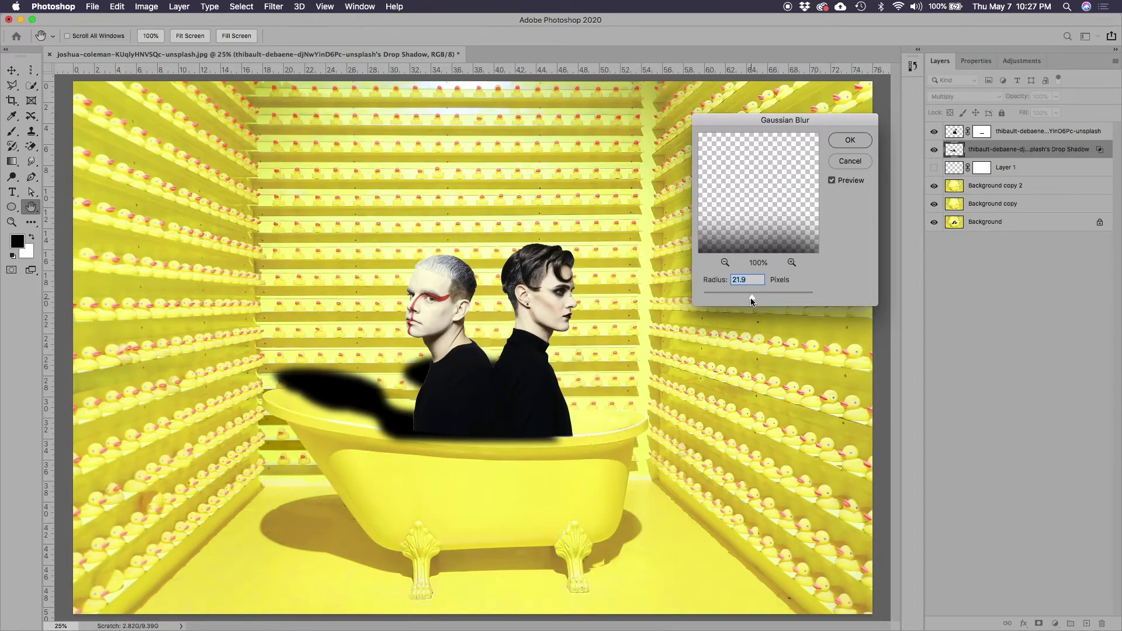
drag(752, 300, 746, 301)
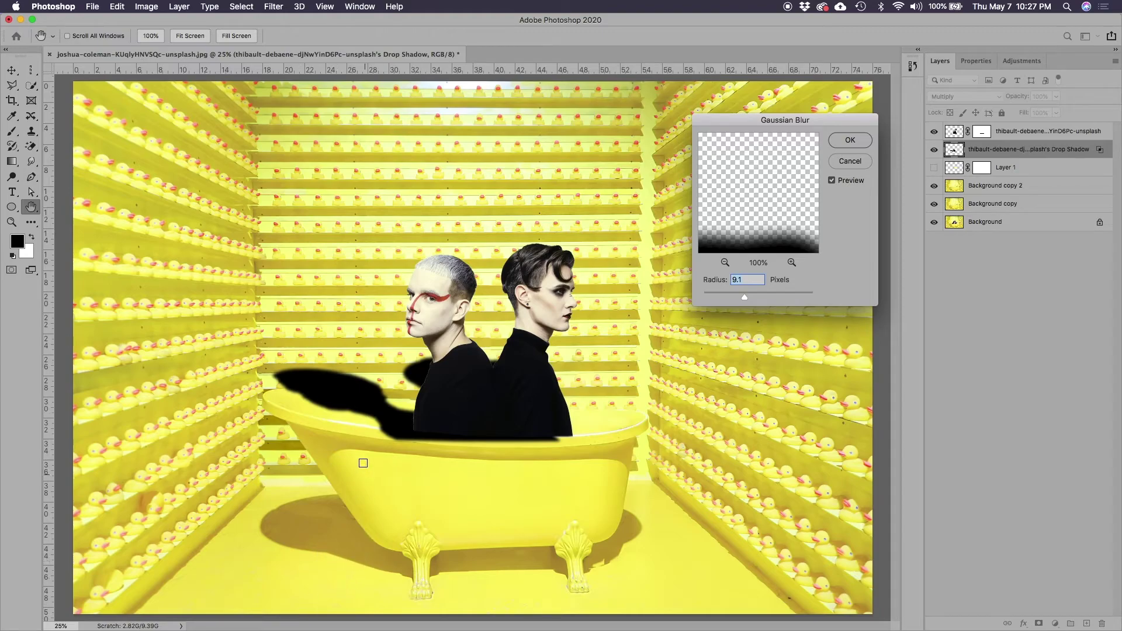
click(851, 140)
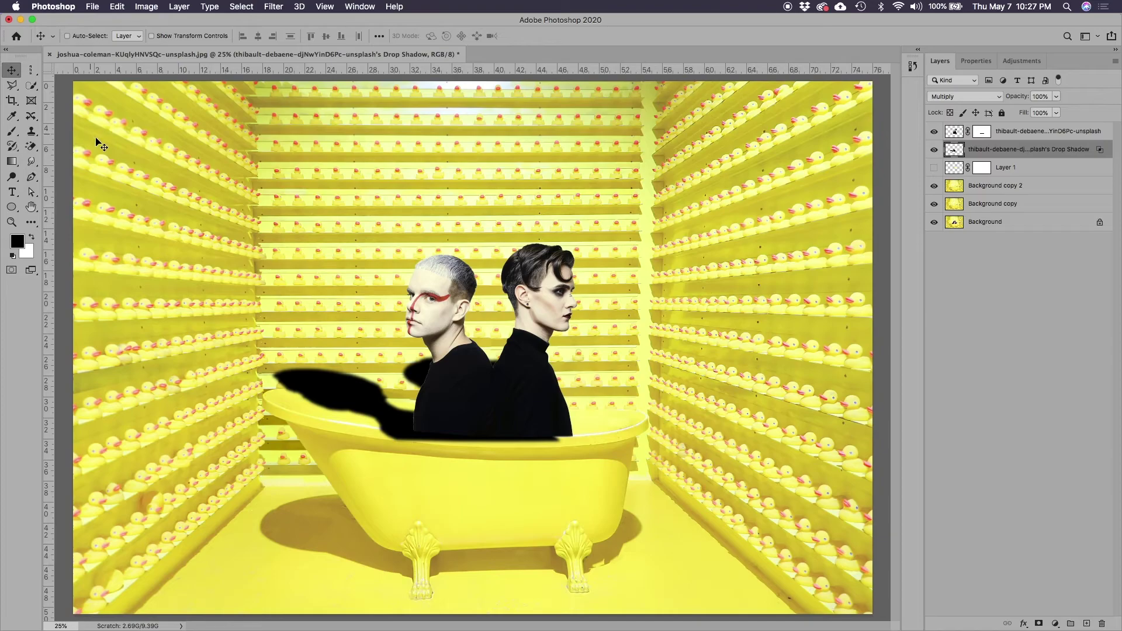
- Nudge the blurred shadow up and right against the pair and reduce its opacity to 49%
drag(501, 437, 507, 430)
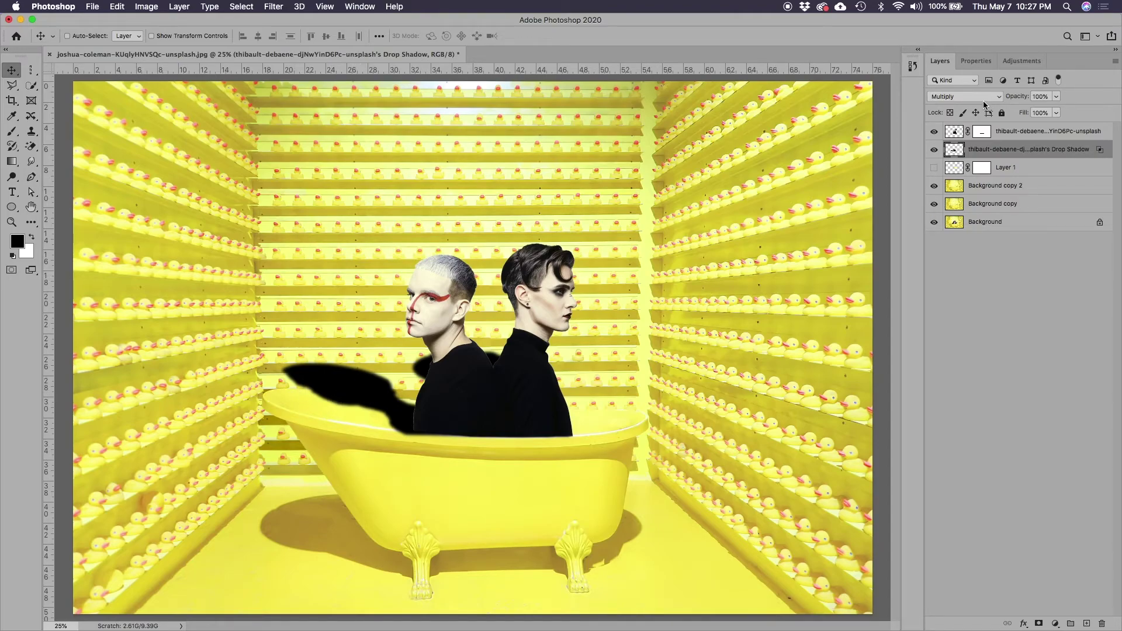
click(1055, 97)
click(1029, 111)
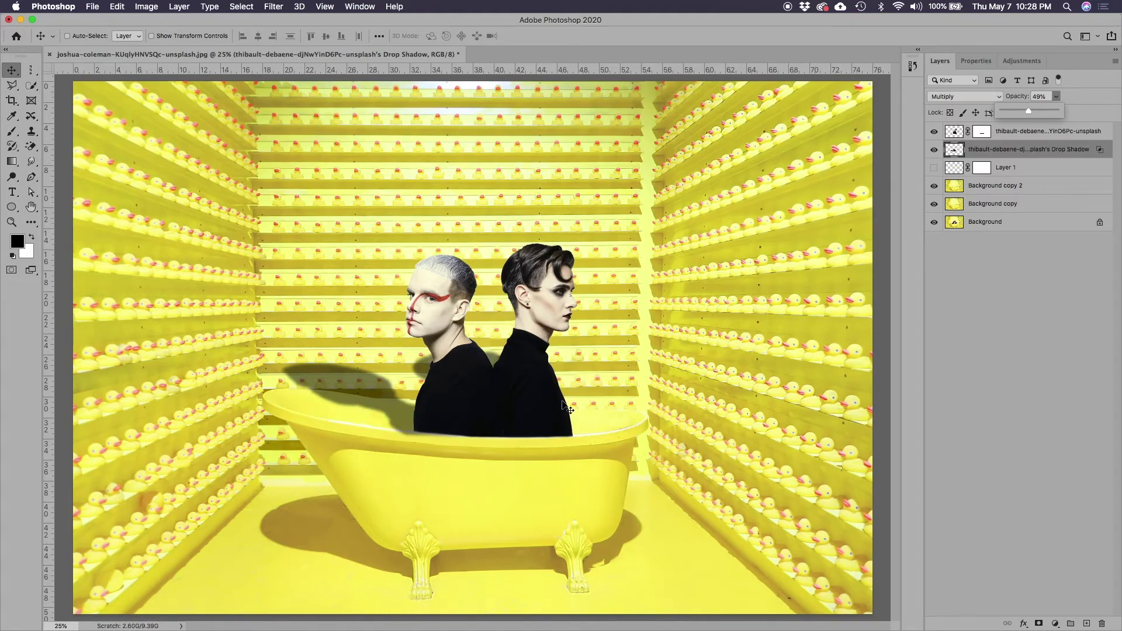
drag(464, 423, 474, 426)
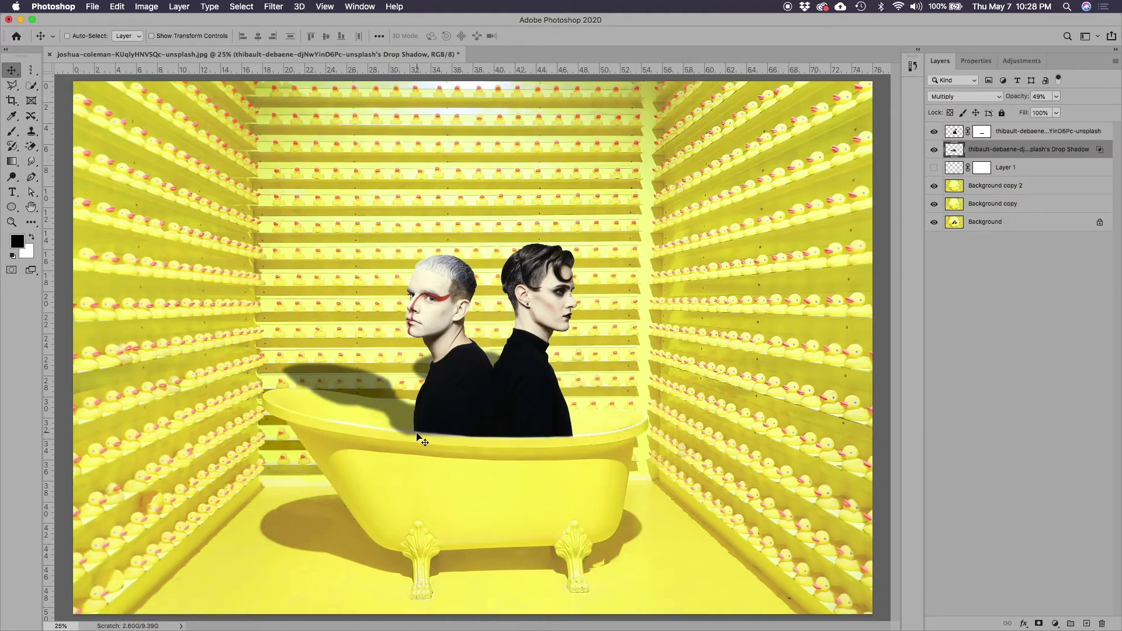
- Add a layer mask to the drop shadow and paint out the part spilling over the tub's front rim in black
click(1039, 624)
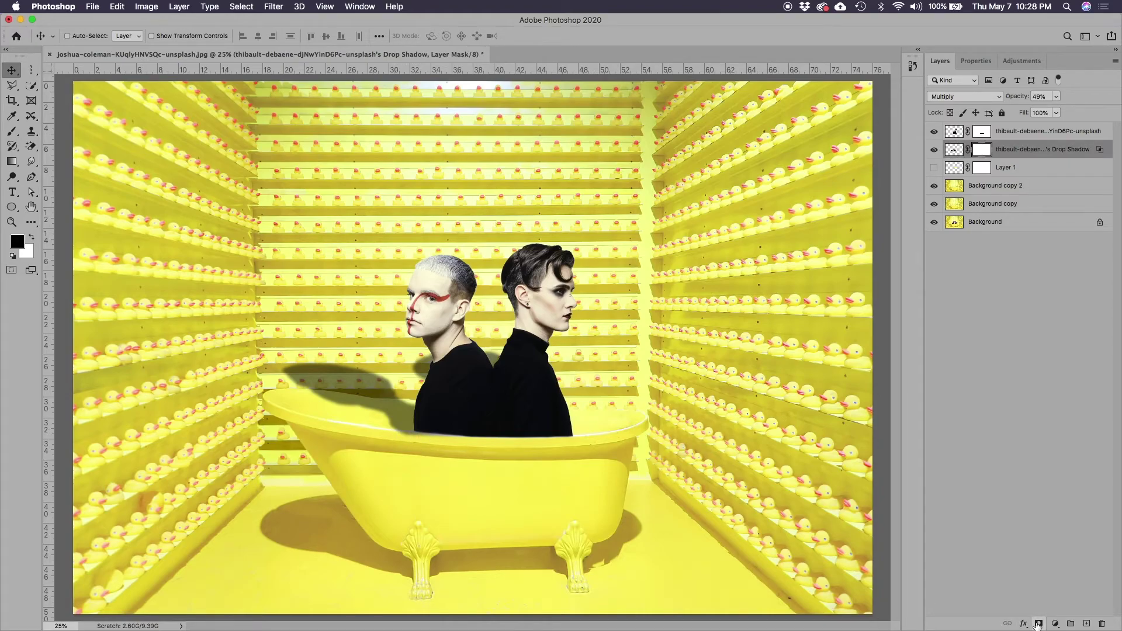
click(11, 222)
drag(317, 389, 499, 459)
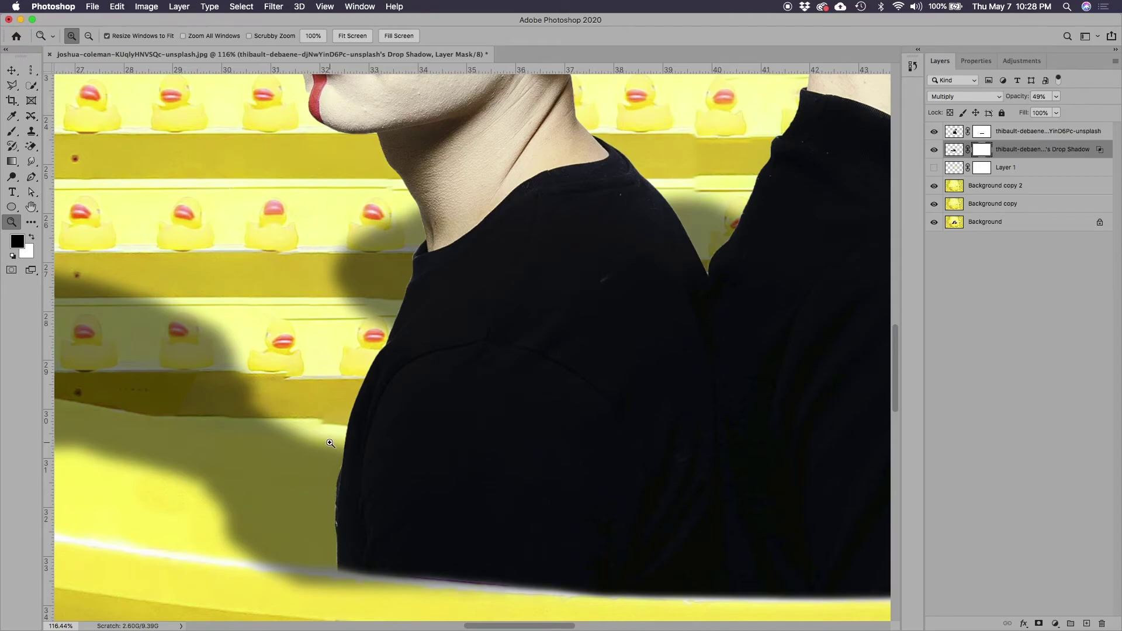
scroll(378, 473, down, 5)
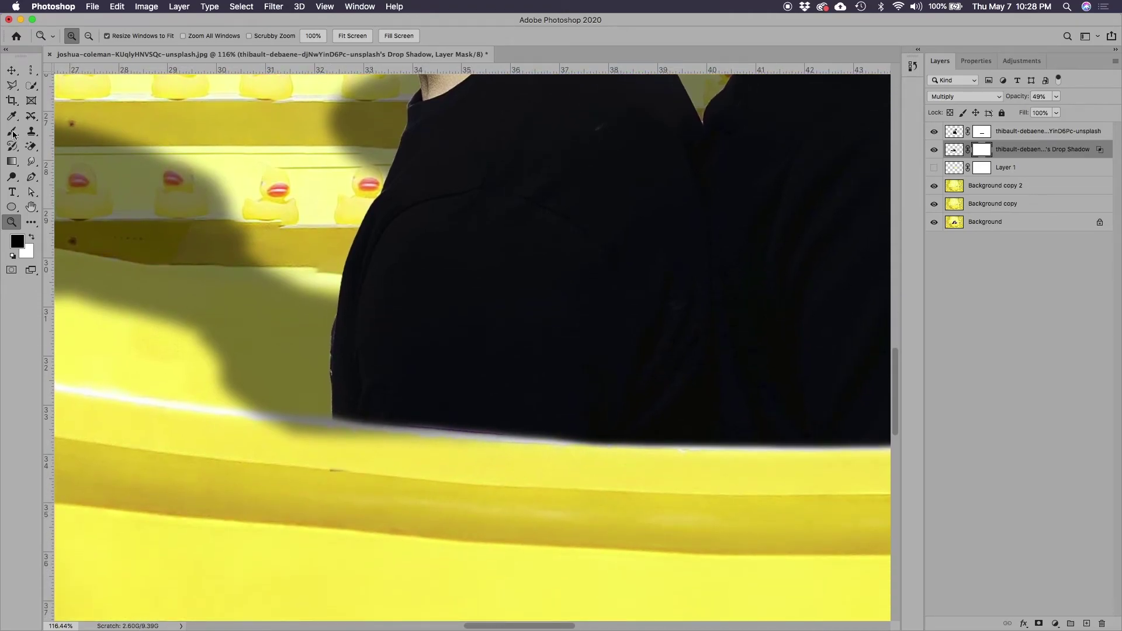
click(11, 132)
drag(235, 431, 346, 439)
drag(208, 429, 442, 443)
mouse_move(233, 427)
mouse_down()
mouse_move(554, 451)
mouse_move(530, 460)
mouse_move(631, 459)
mouse_up()
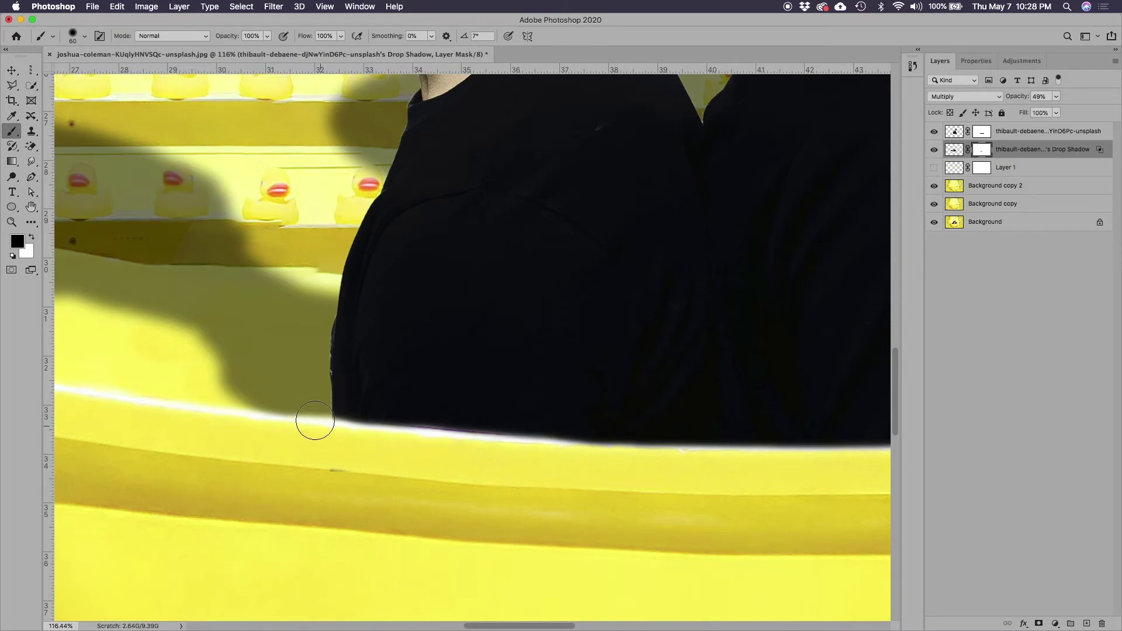
key(super+0)
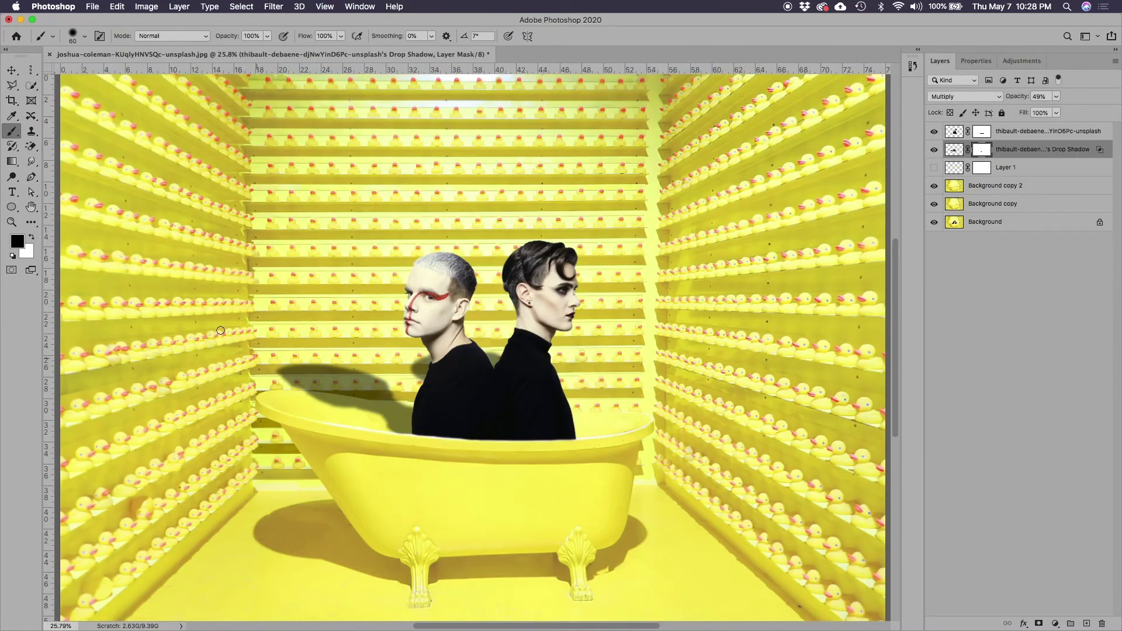
- Rename the pair's drop shadow layer to "shadow 1"
click(12, 70)
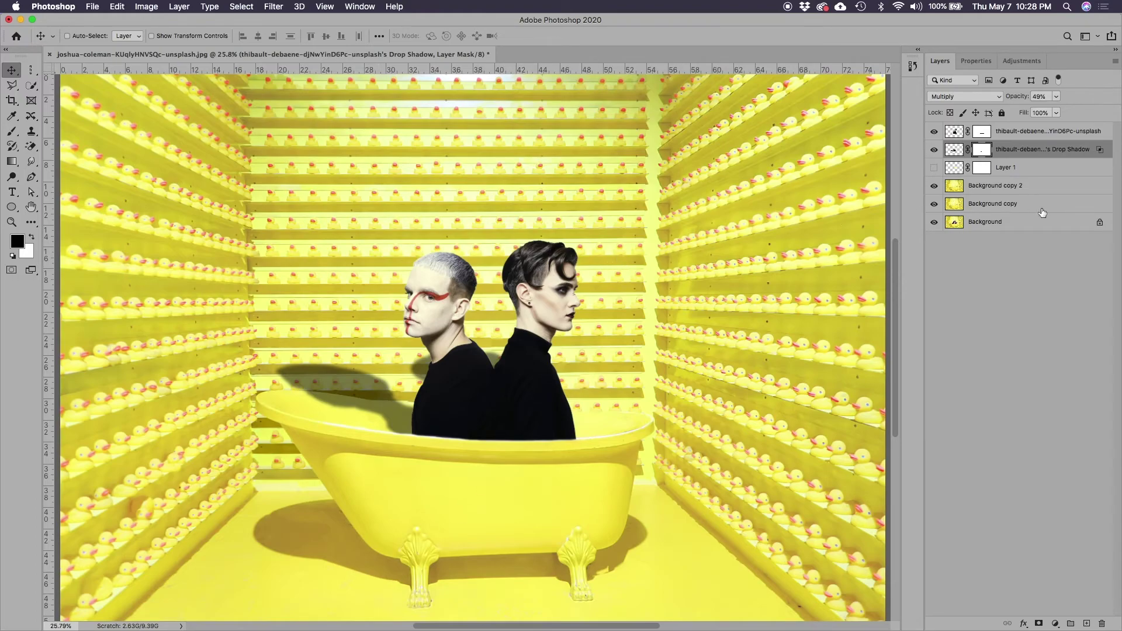
click(955, 151)
double_click(1023, 150)
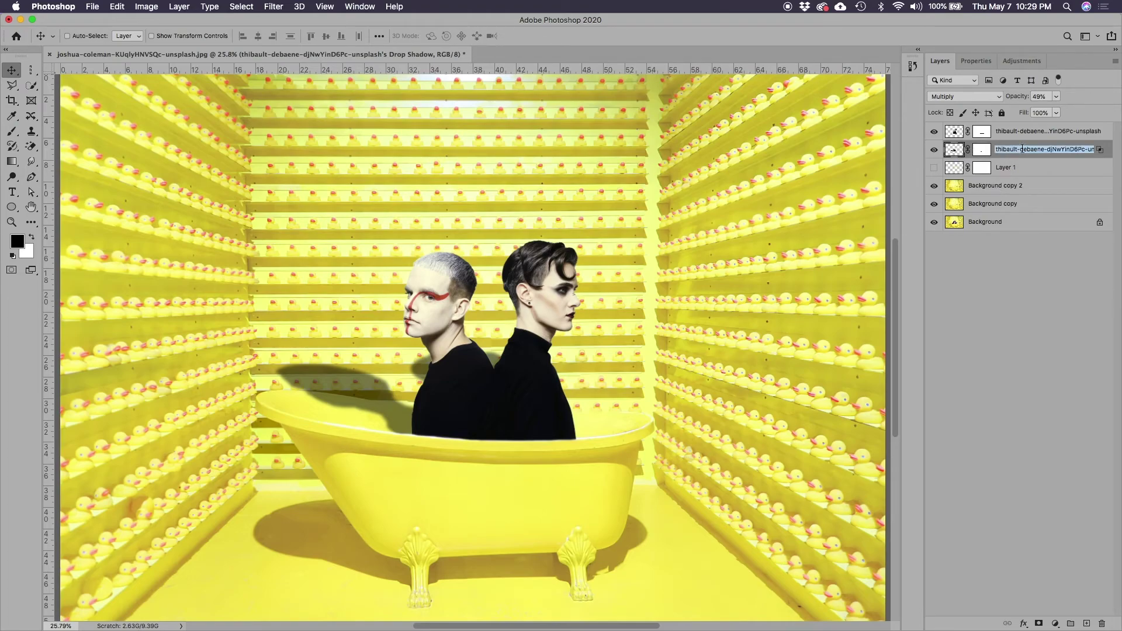
text(shadow 1)
key(Return)
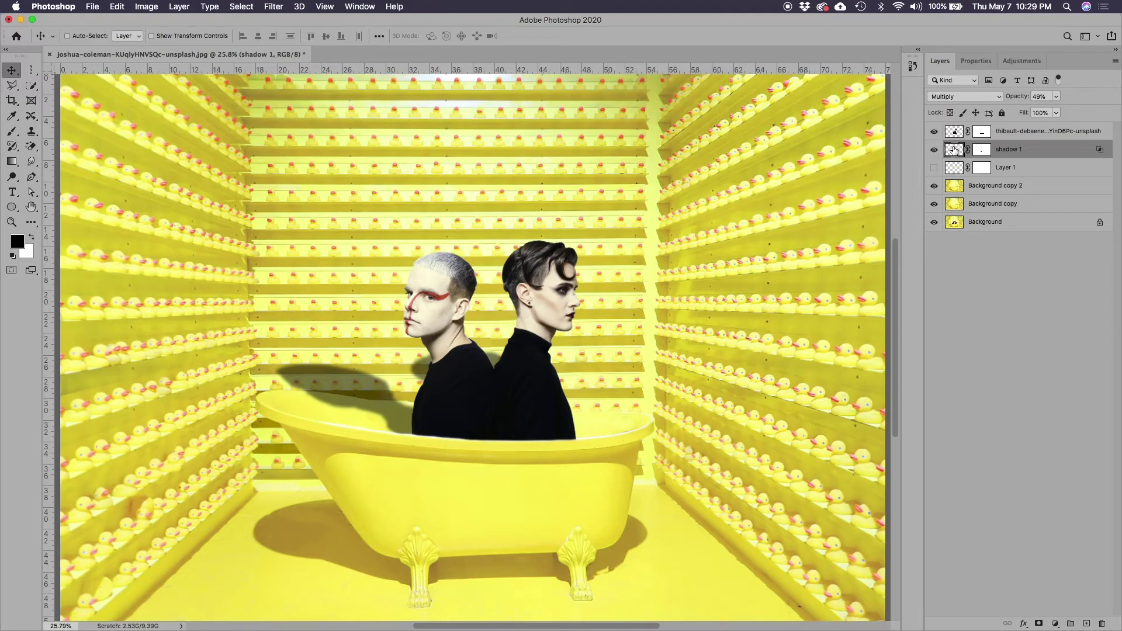
- Duplicate the shadow 1 layer and name the copy "shadow 2"
drag(954, 150, 1086, 623)
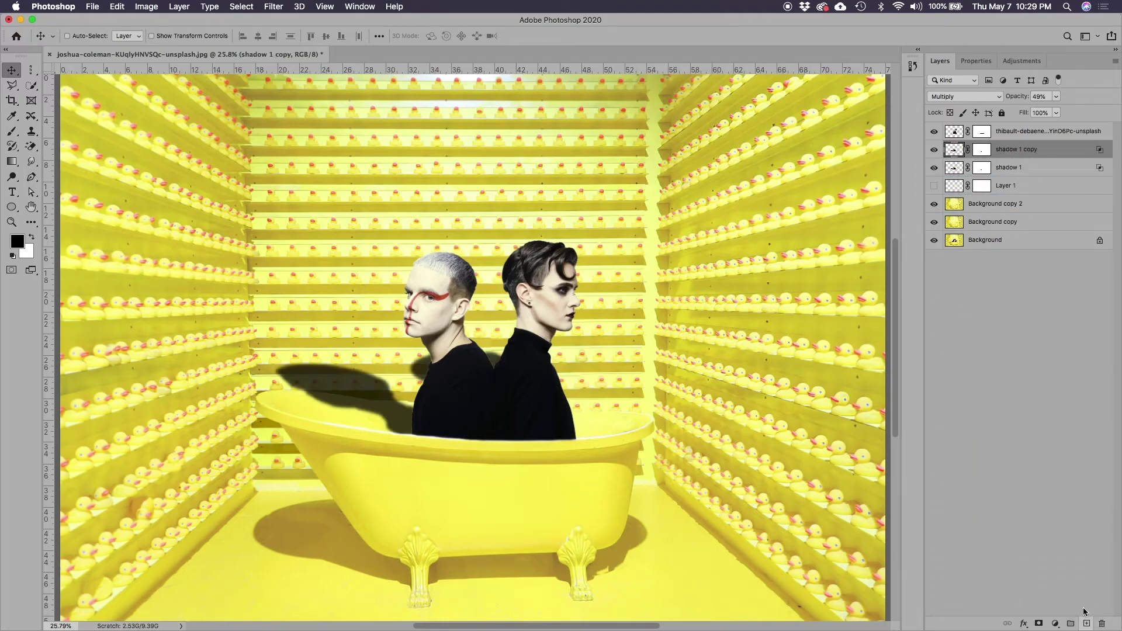
double_click(1012, 150)
text(sh)
key(Return)
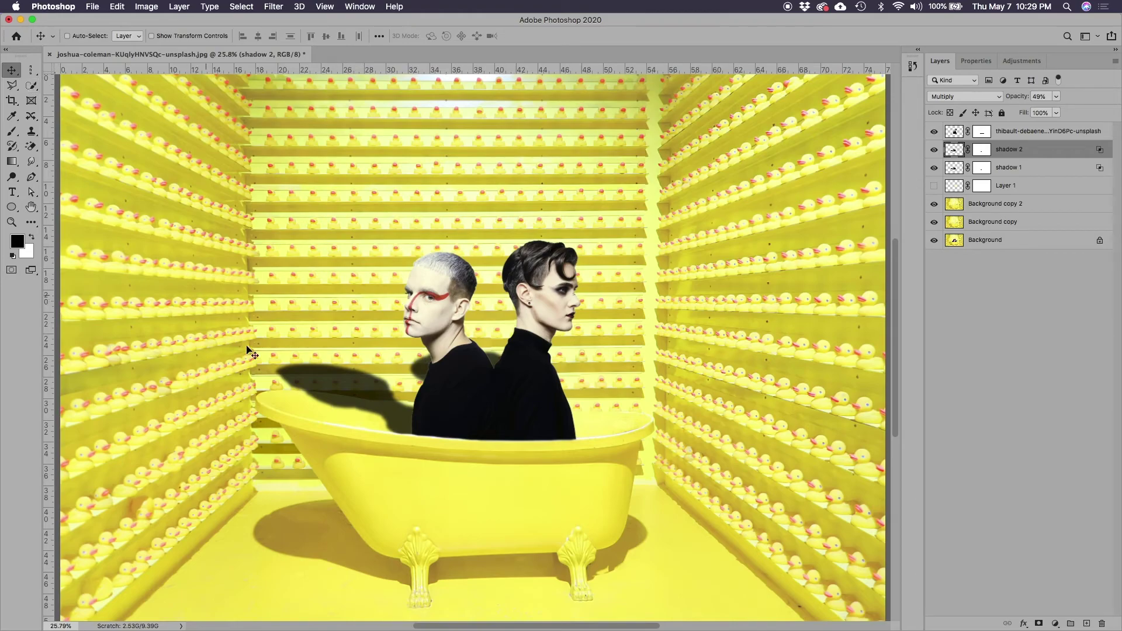
- Move shadow 2 down over the tub's body and mask it off the tub with a brush enlarged to 200 px, keeping the wall part
drag(367, 380, 363, 491)
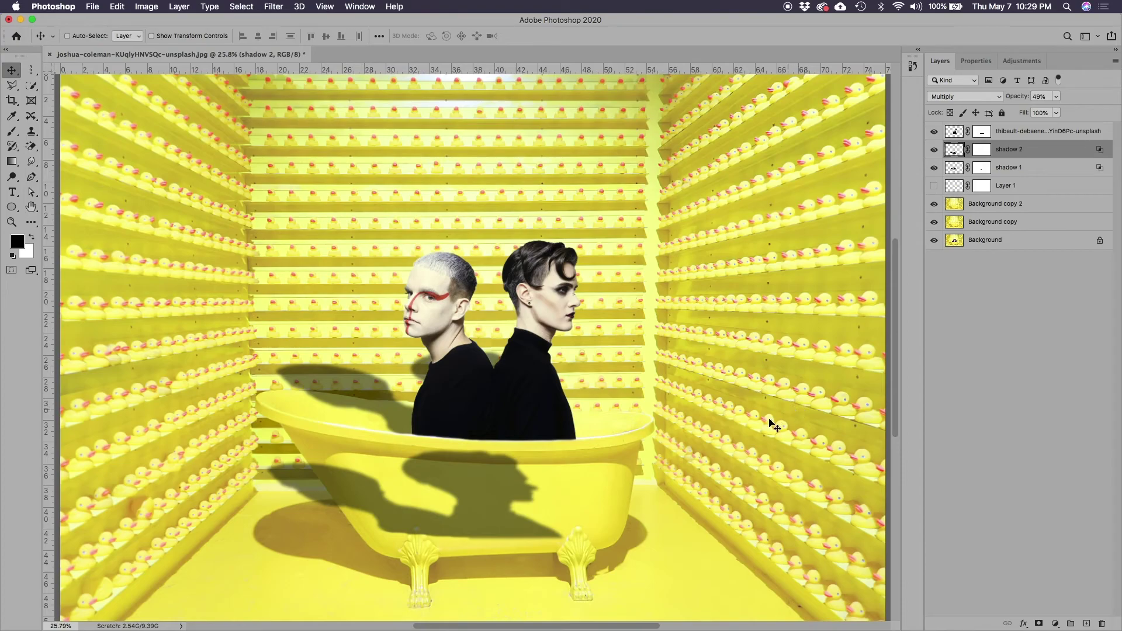
click(982, 153)
click(12, 133)
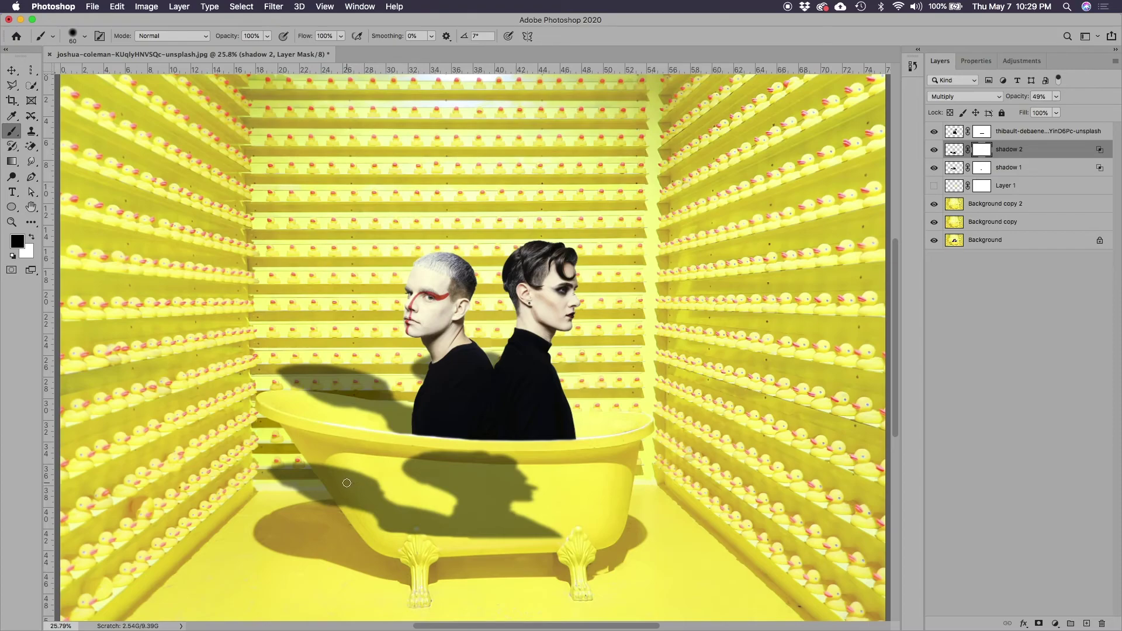
key(bracketright)
drag(313, 455, 339, 497)
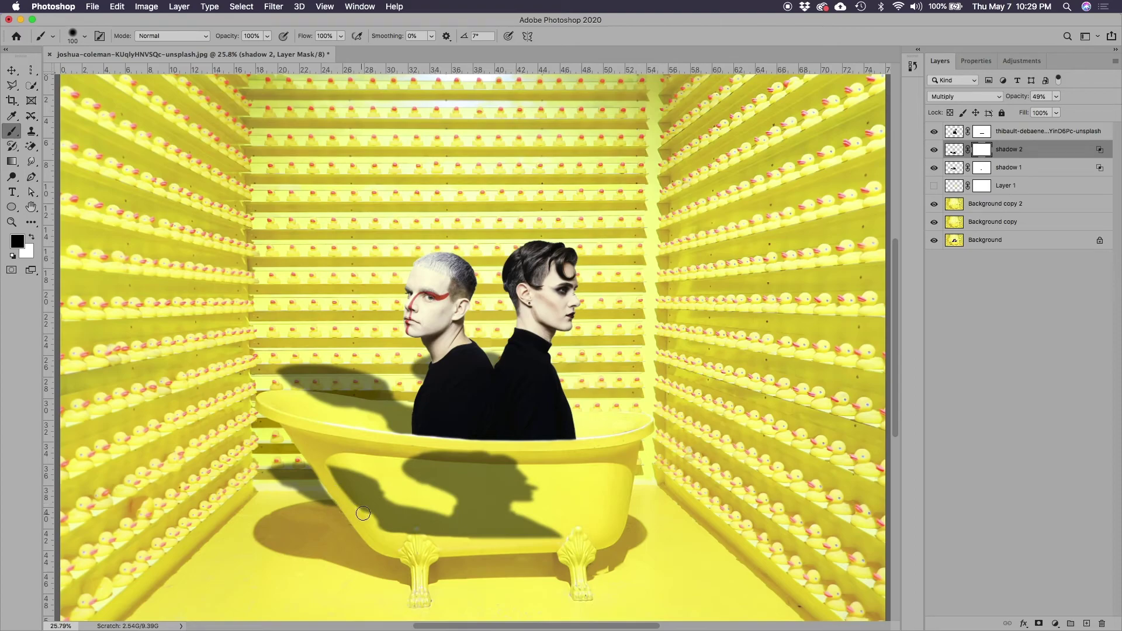
key(bracketright)
key(bracketright)
key(bracketright)
key(bracketright)
mouse_move(339, 463)
mouse_down()
mouse_move(385, 517)
mouse_move(448, 525)
mouse_move(355, 505)
mouse_move(398, 526)
mouse_move(374, 500)
mouse_move(443, 484)
mouse_move(422, 469)
mouse_move(478, 466)
mouse_move(430, 459)
mouse_move(517, 470)
mouse_move(439, 499)
mouse_move(523, 512)
mouse_move(452, 525)
mouse_move(543, 522)
mouse_move(527, 531)
mouse_move(514, 505)
mouse_move(532, 485)
mouse_move(512, 540)
mouse_up()
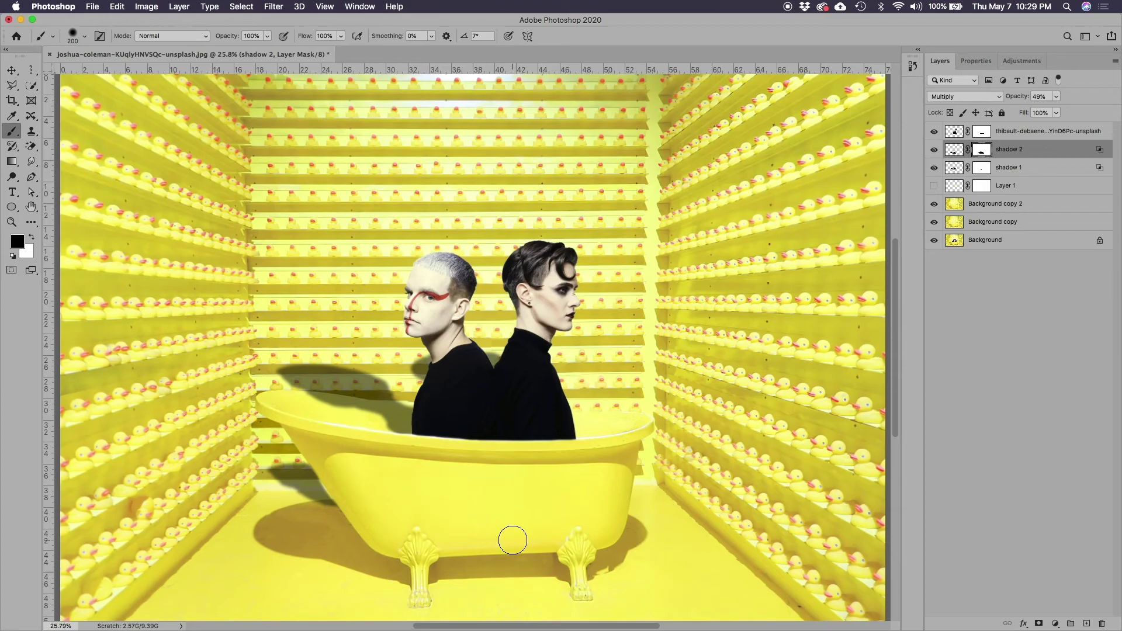
- Lower the shadow 2 layer's opacity to 25%
click(1057, 97)
click(955, 151)
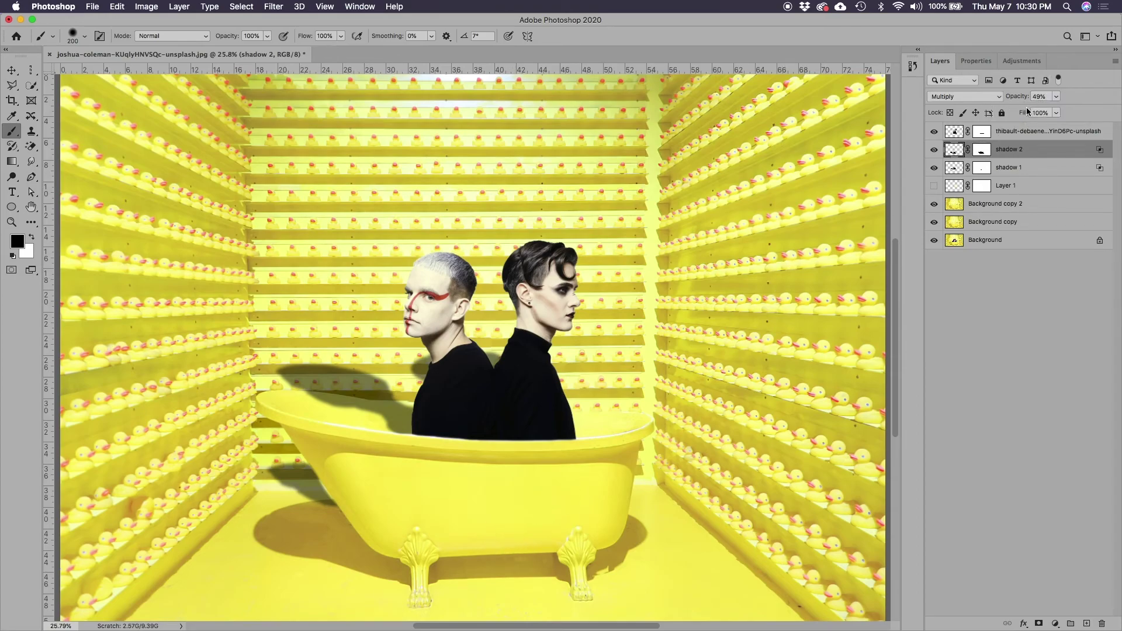
click(1057, 97)
drag(1047, 113, 1045, 112)
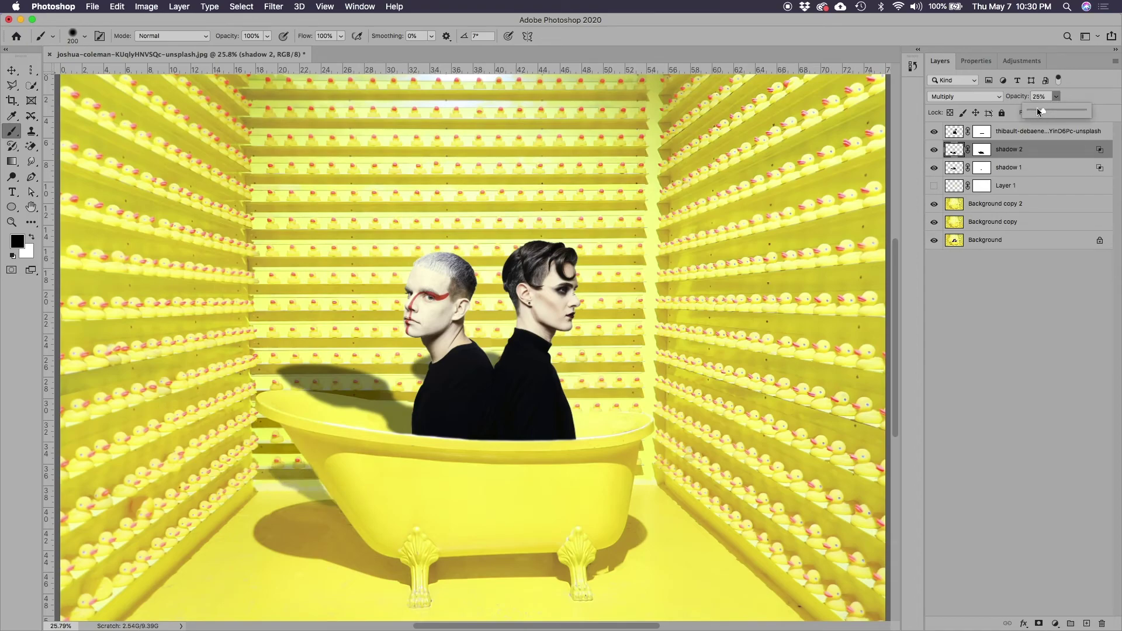
- Fine-tune the shadow 2 layer's opacity to 22%
drag(1037, 111, 1041, 114)
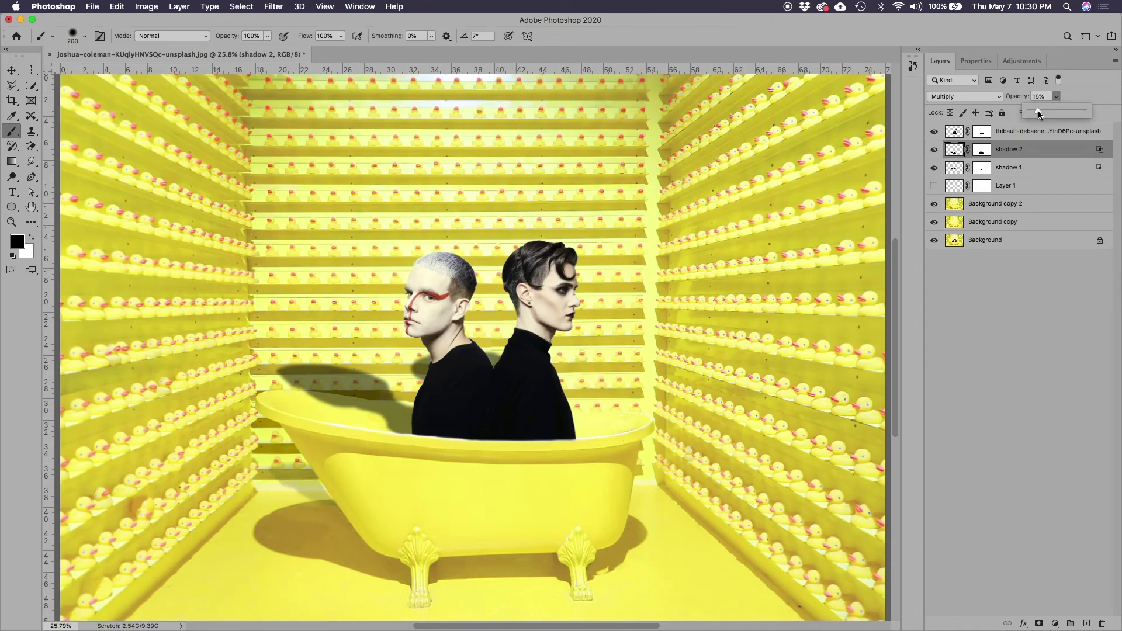
drag(1040, 114, 1043, 113)
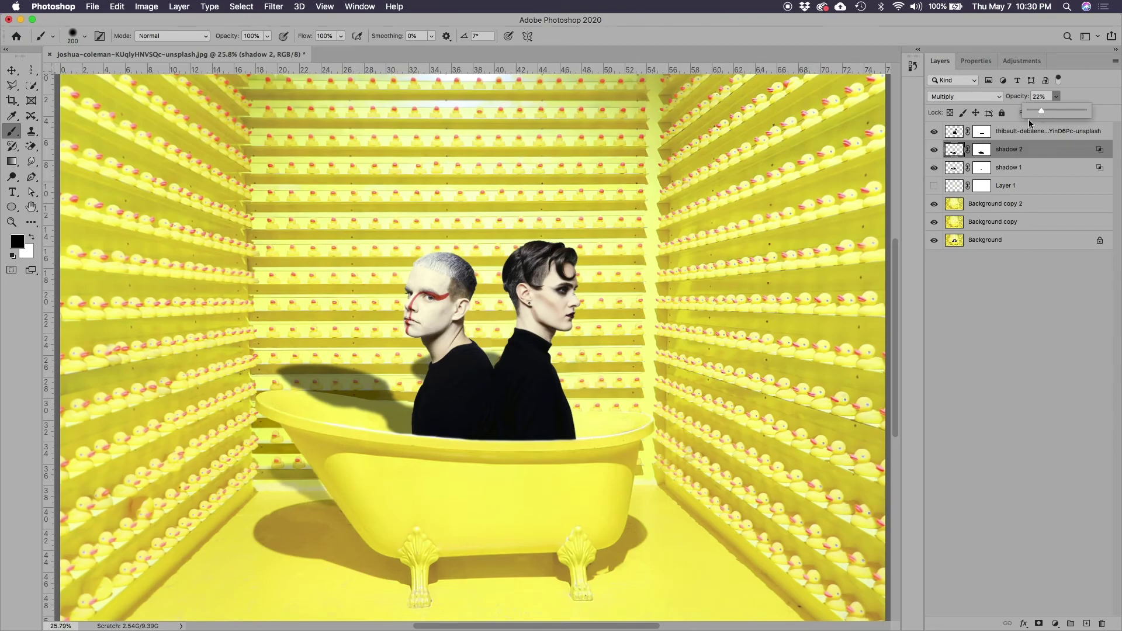
- Paint black on the shadow 1 layer's mask to hide the shadow on the wall above the tub's rim, keeping the part inside the tub
click(983, 169)
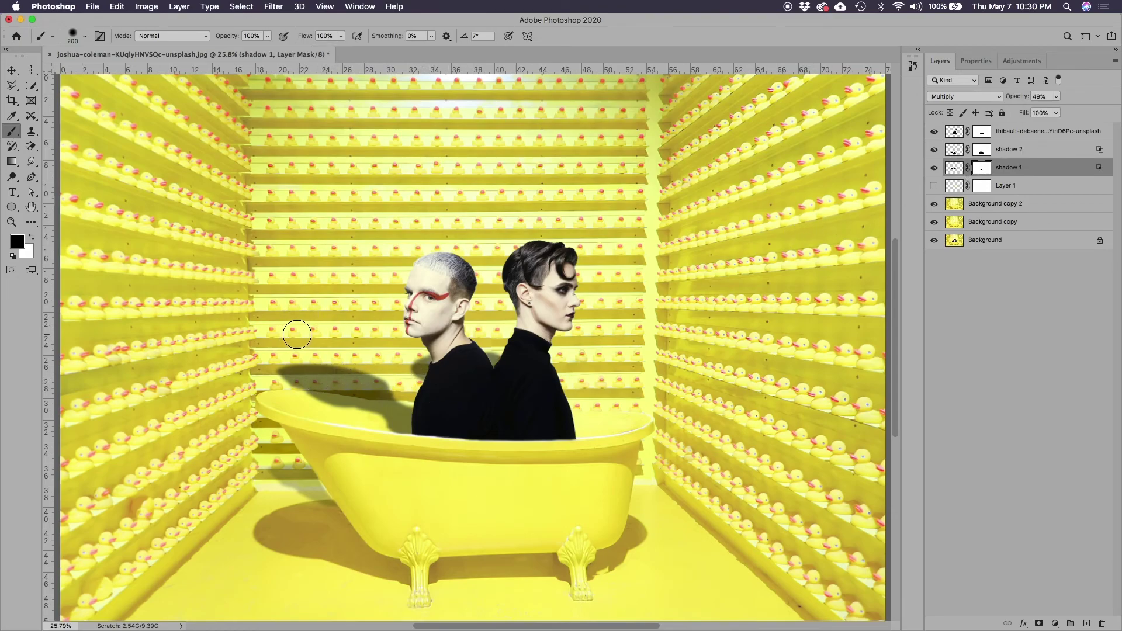
mouse_move(286, 374)
mouse_down()
mouse_move(401, 380)
mouse_move(387, 387)
mouse_move(293, 377)
mouse_move(394, 386)
mouse_move(301, 375)
mouse_move(484, 354)
mouse_move(569, 363)
mouse_up()
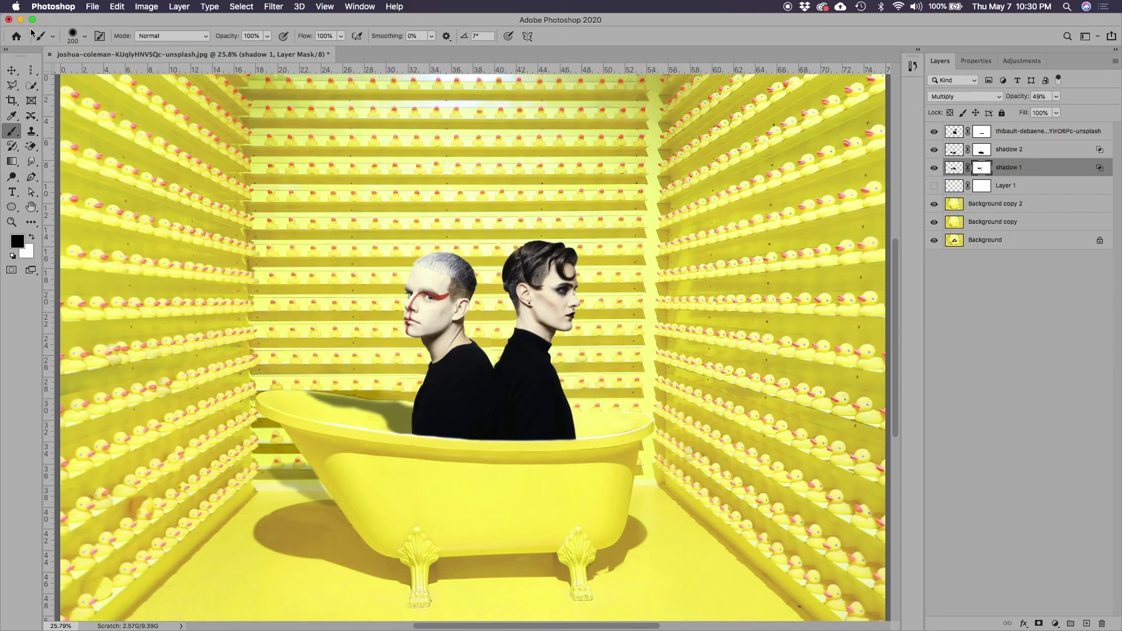
click(12, 70)
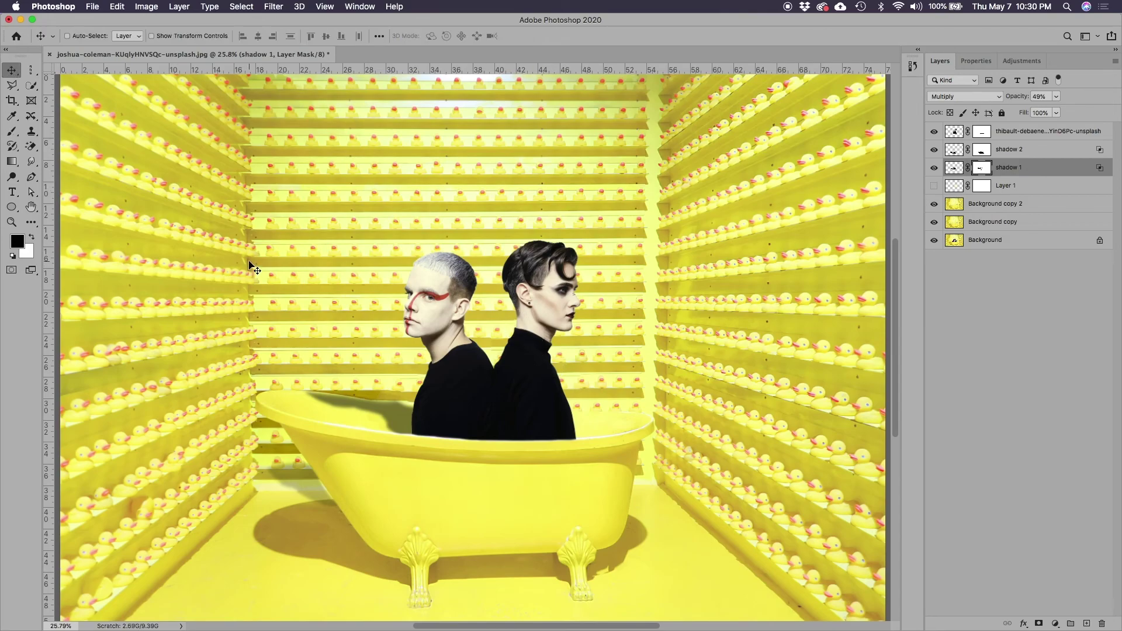
key(super+minus)
key(super+minus)
key(super+minus)
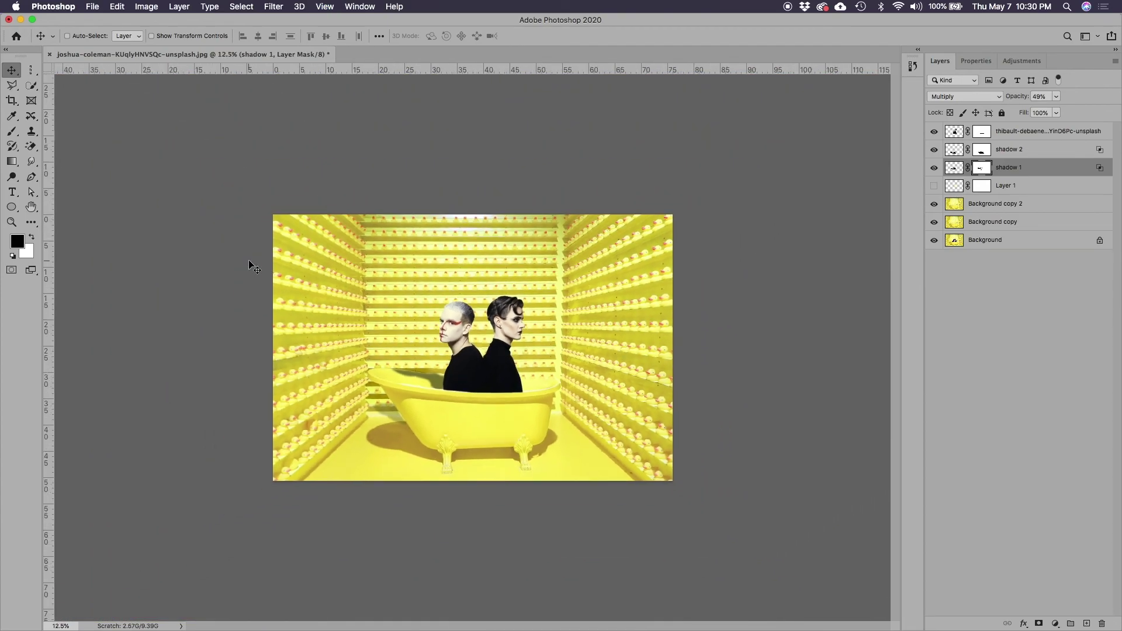